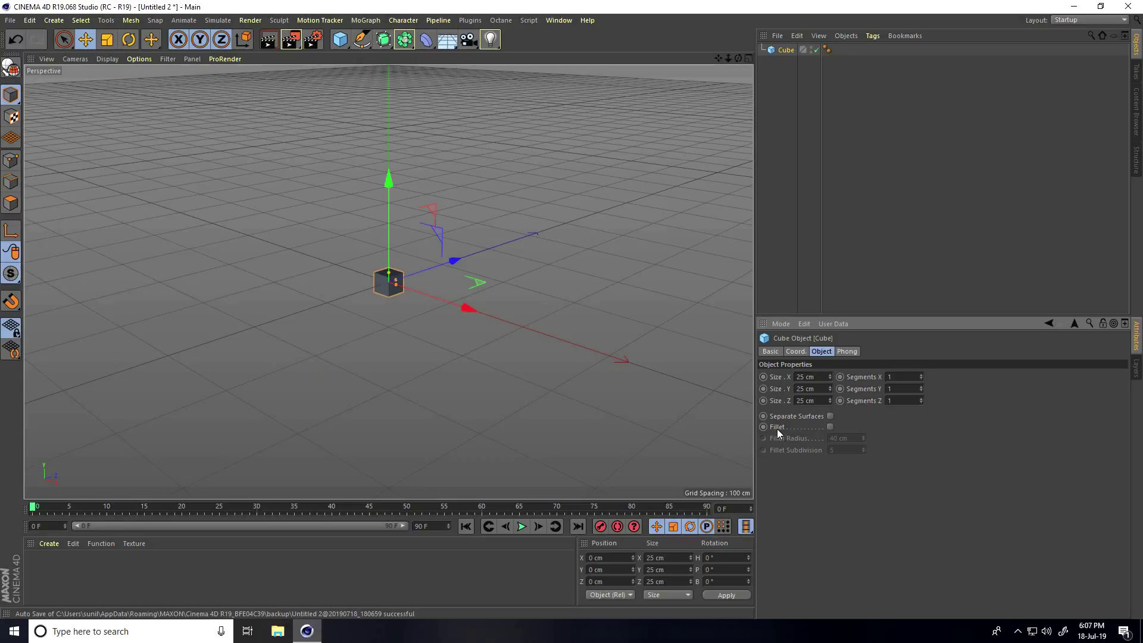
- Enable the cube's fillet and set its fillet radius to 1 cm
click(831, 427)
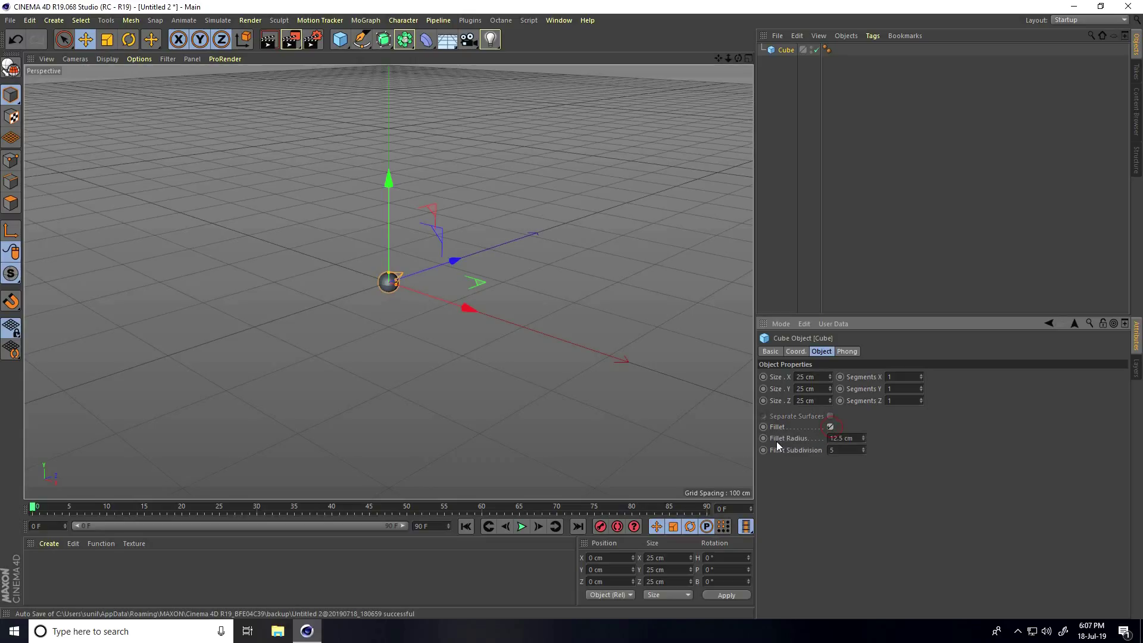
drag(857, 438, 829, 438)
text(1)
key(Return)
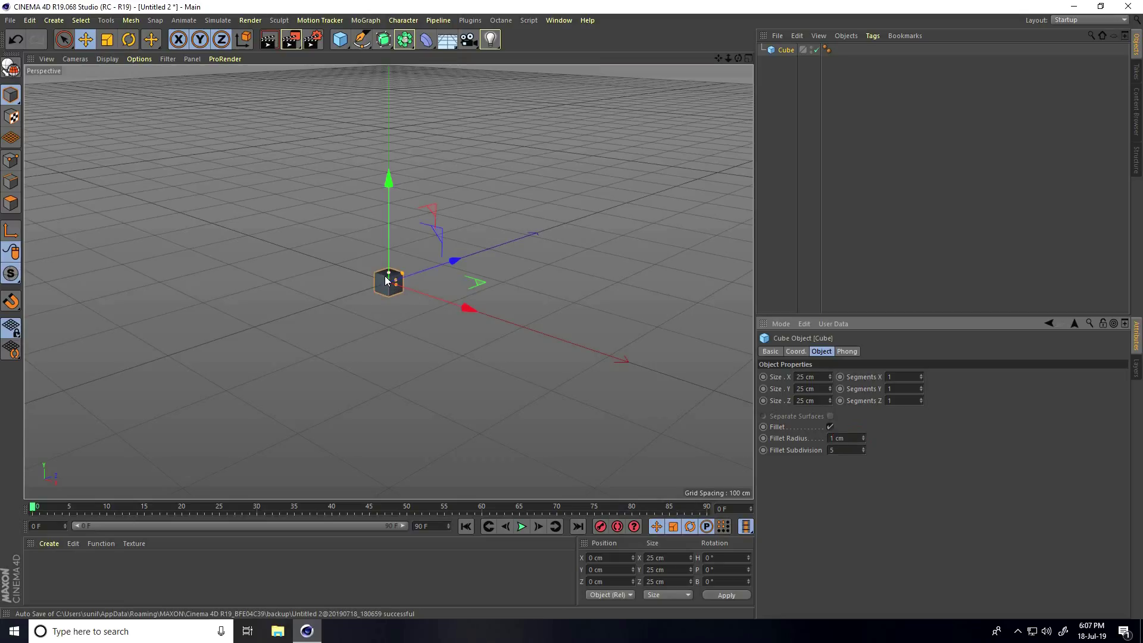
- Switch the viewport display to Gouraud Shading (Lines) and deselect the cube
scroll(386, 280, up, 8)
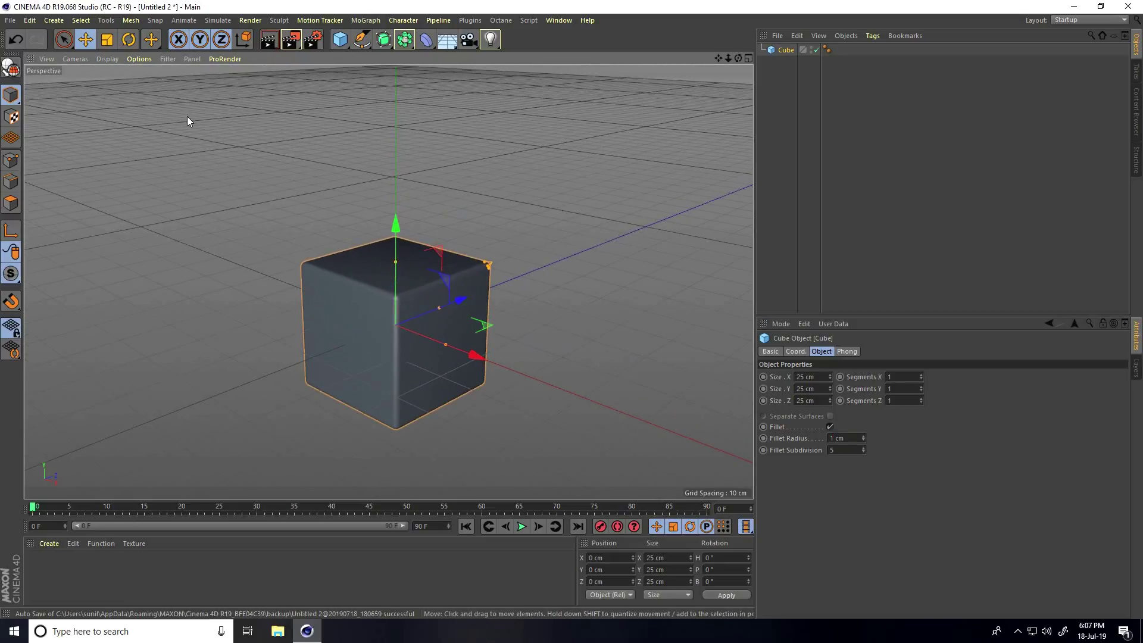
click(106, 58)
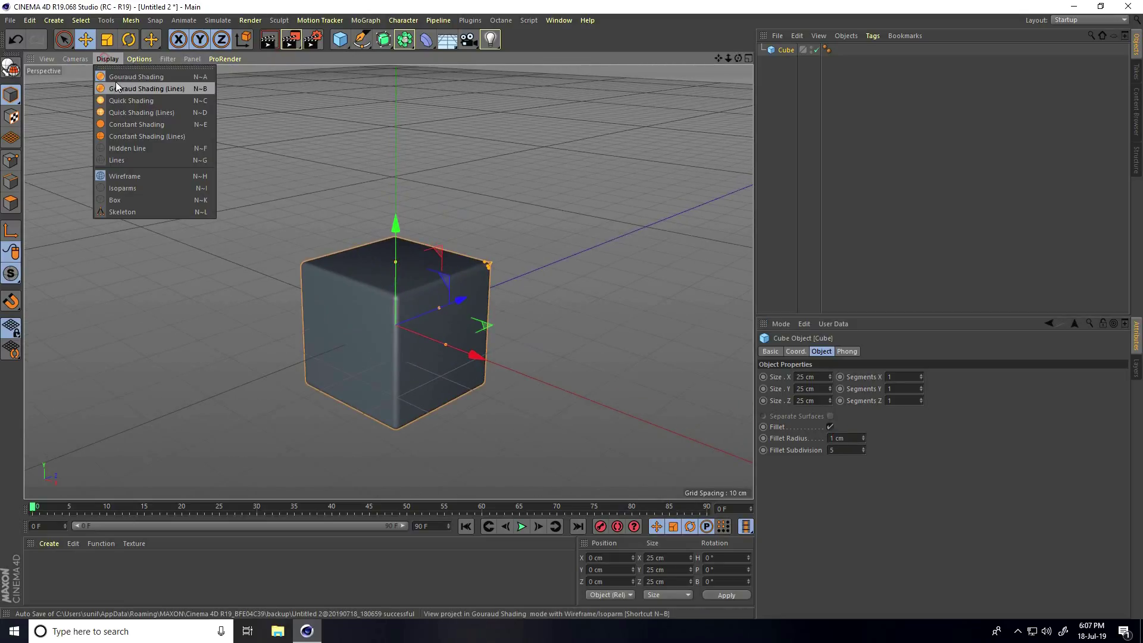
click(155, 87)
click(224, 148)
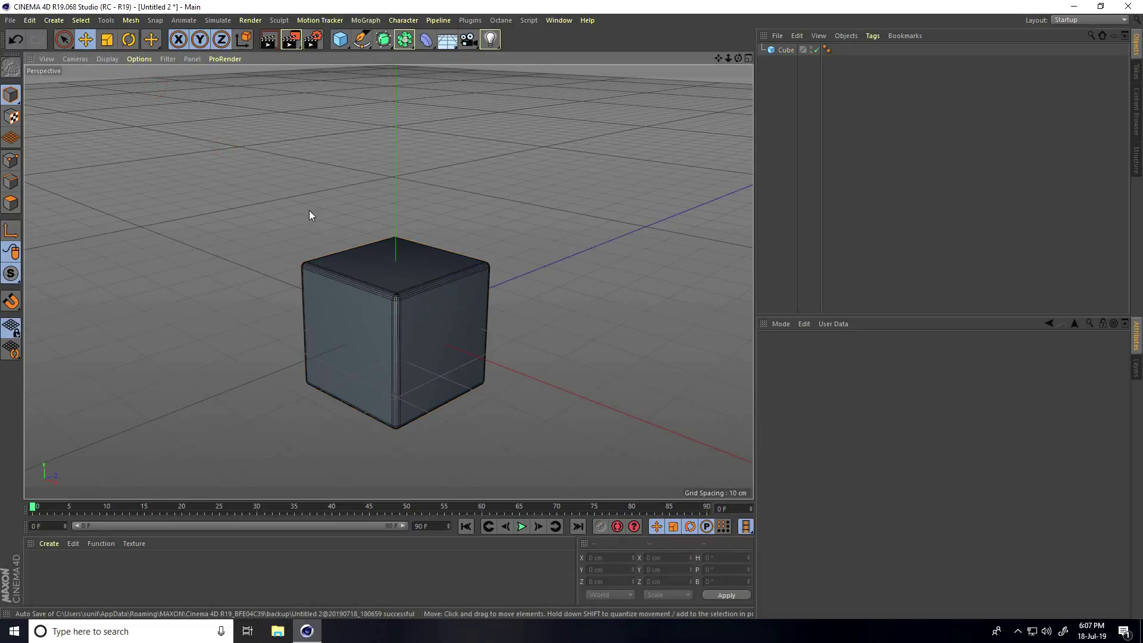
- Add a MoGraph Cloner and make the cube its child, with the Cloner selected
scroll(309, 211, down, 8)
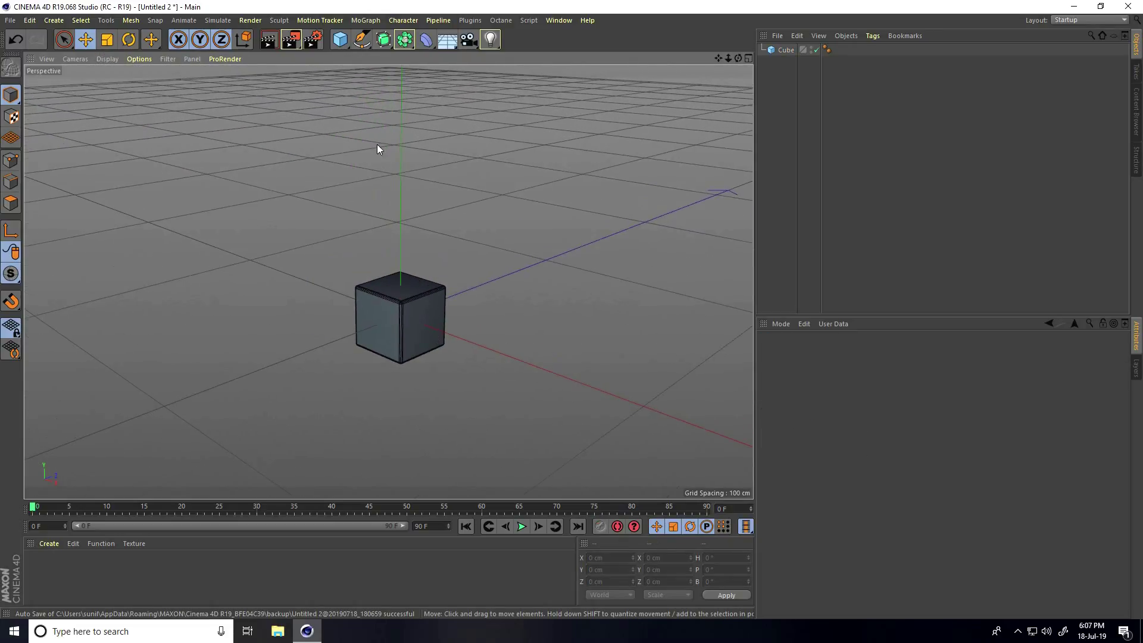
click(365, 20)
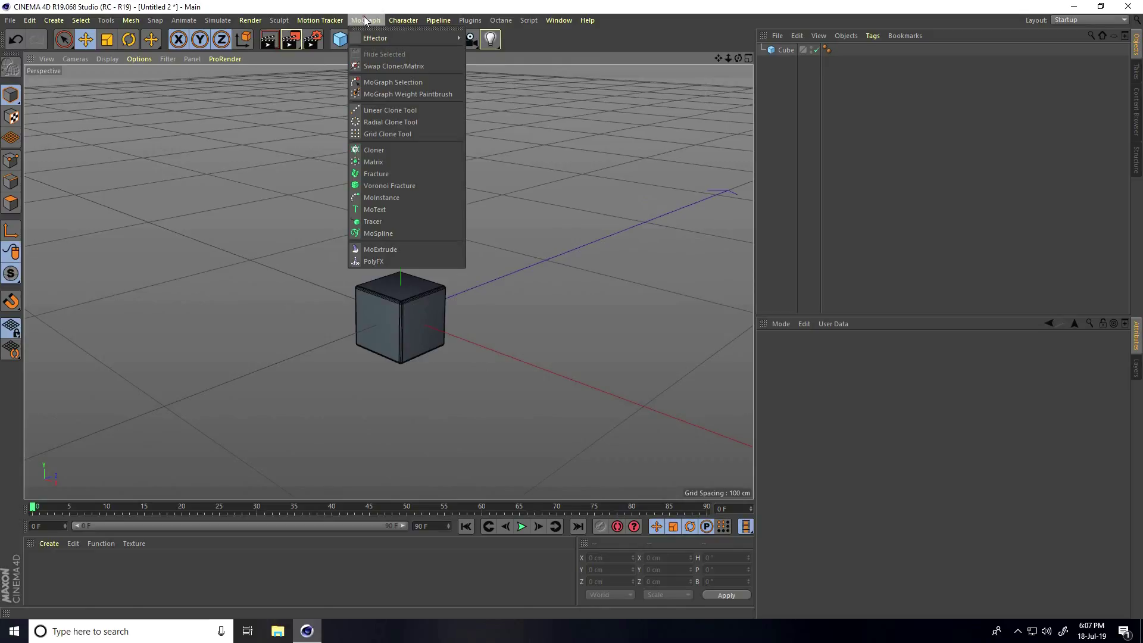
click(387, 154)
click(785, 62)
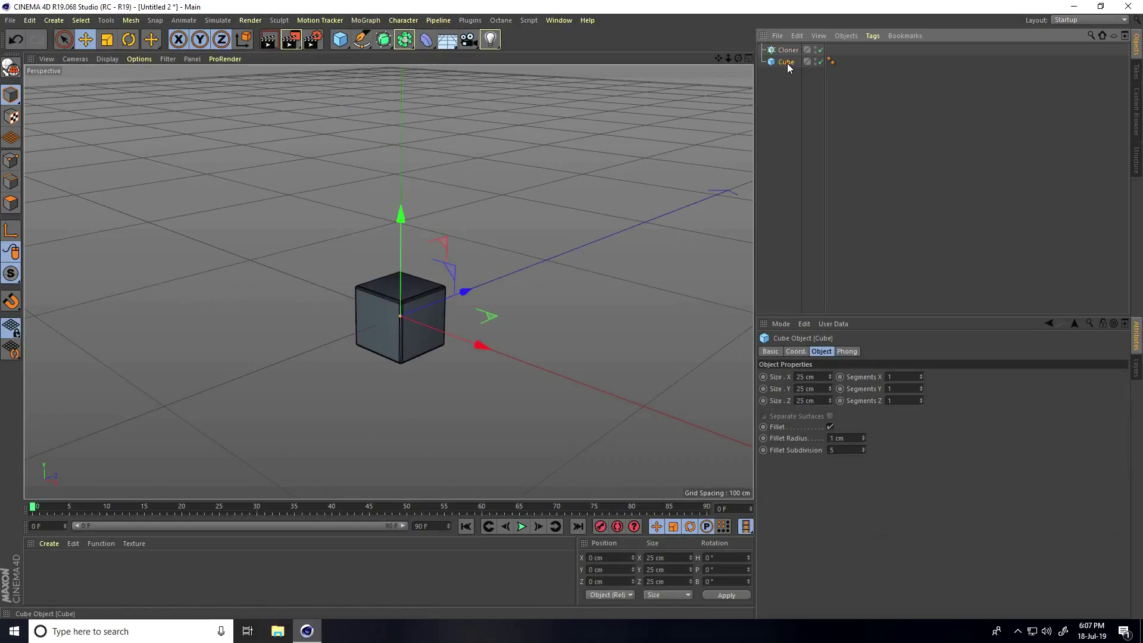
drag(786, 62, 787, 52)
click(788, 50)
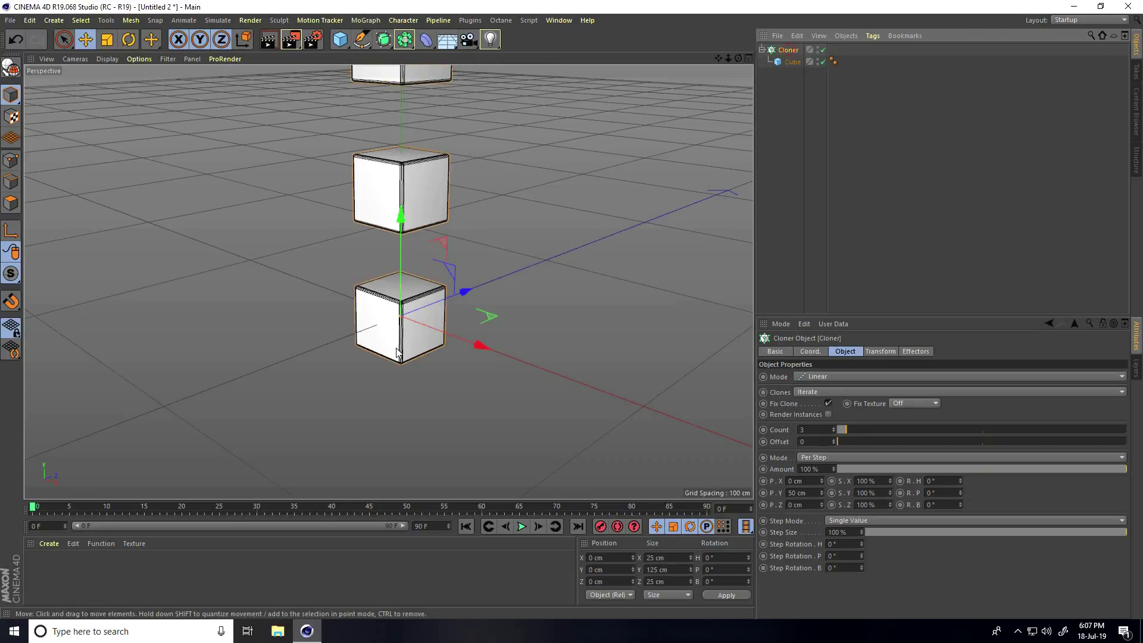
key(h)
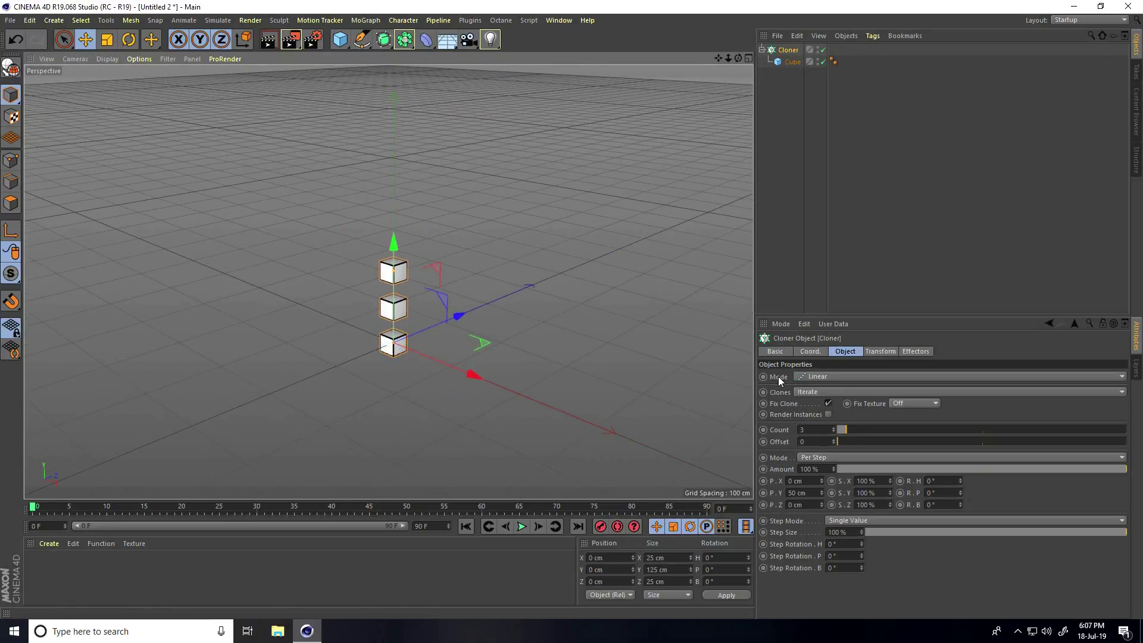
- Switch the Cloner to Grid Array mode and set its count to 20, 1 and 20
click(825, 377)
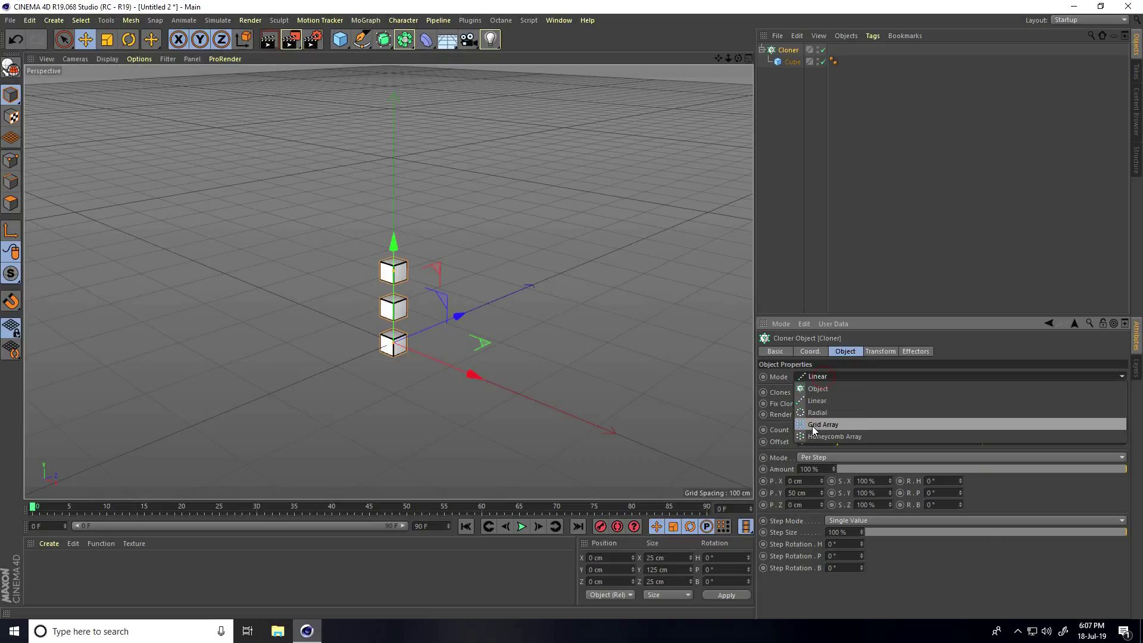
click(838, 423)
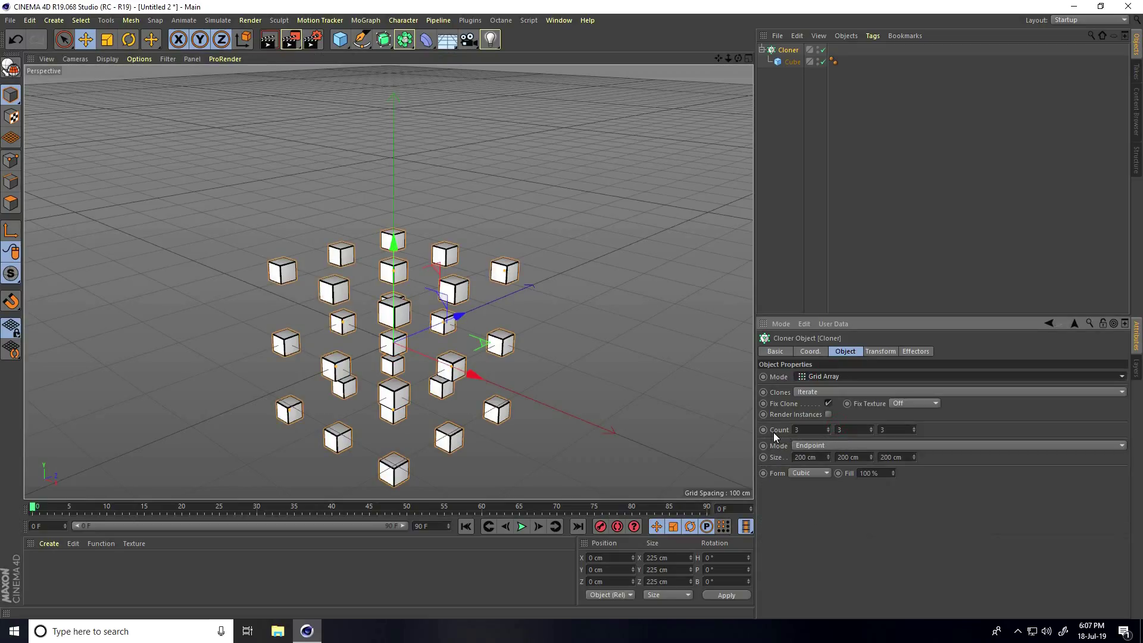
click(801, 429)
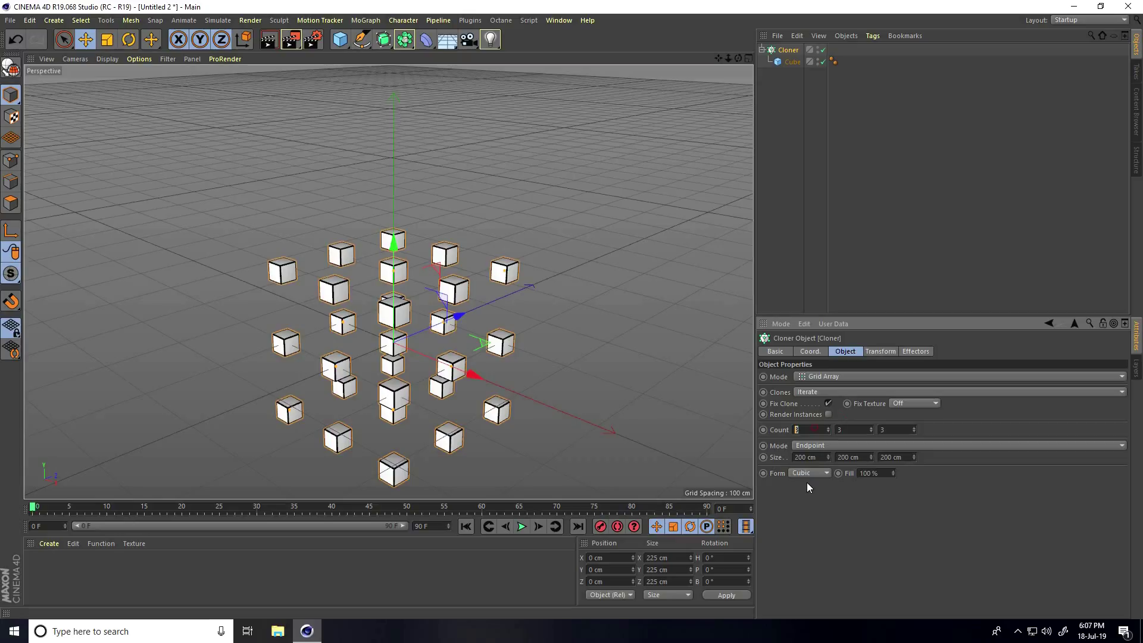
text(20)
key(Return)
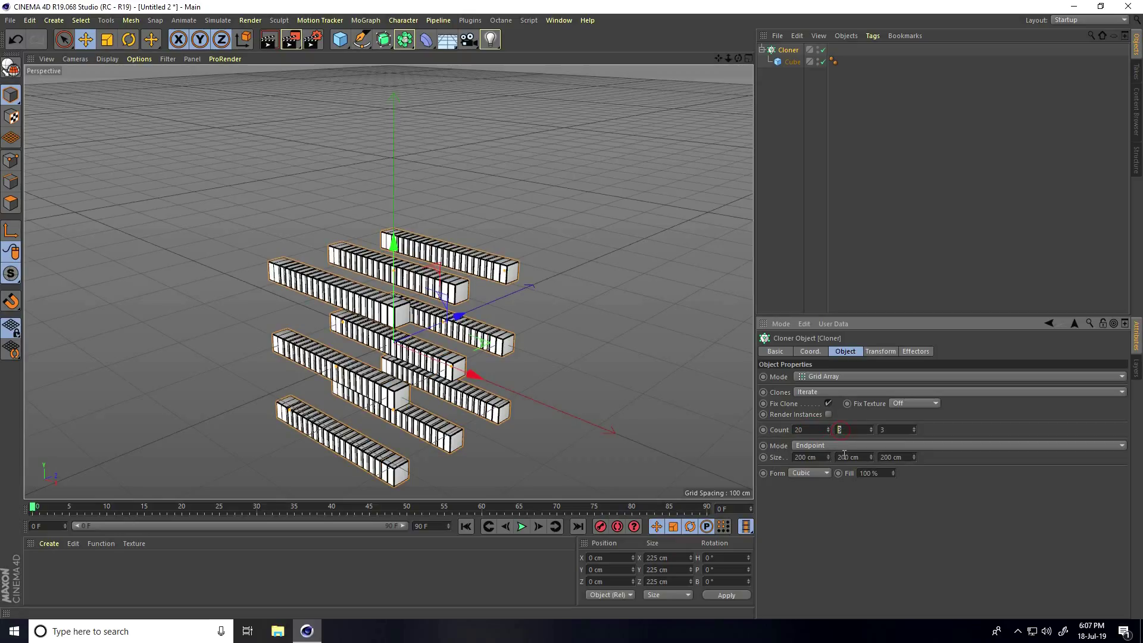
text(1)
key(Return)
click(852, 429)
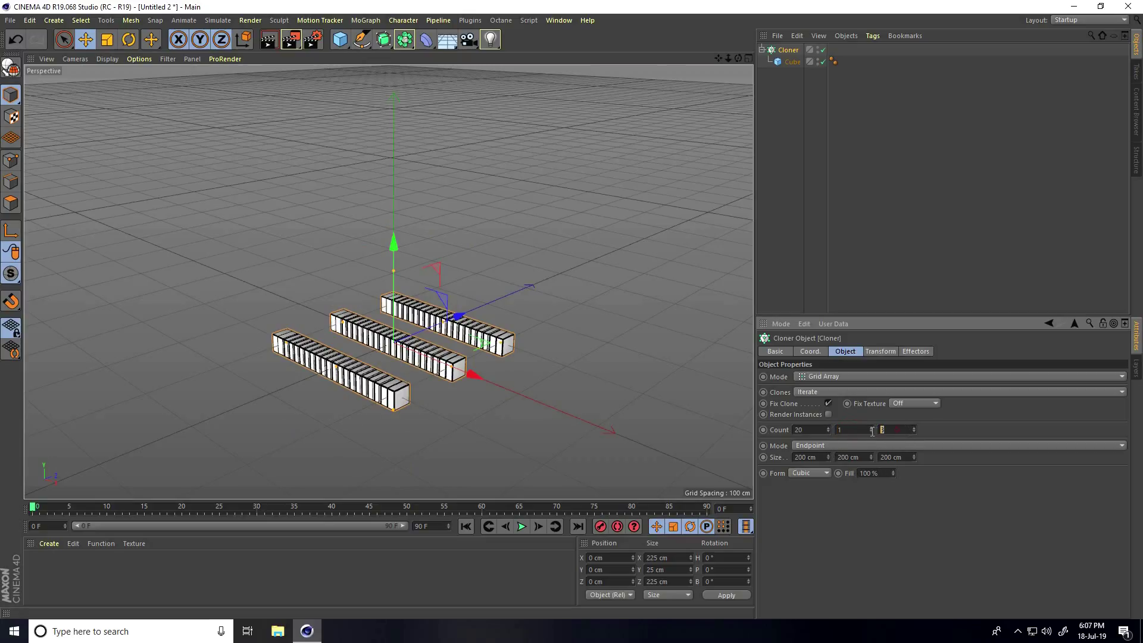
text(20)
key(Return)
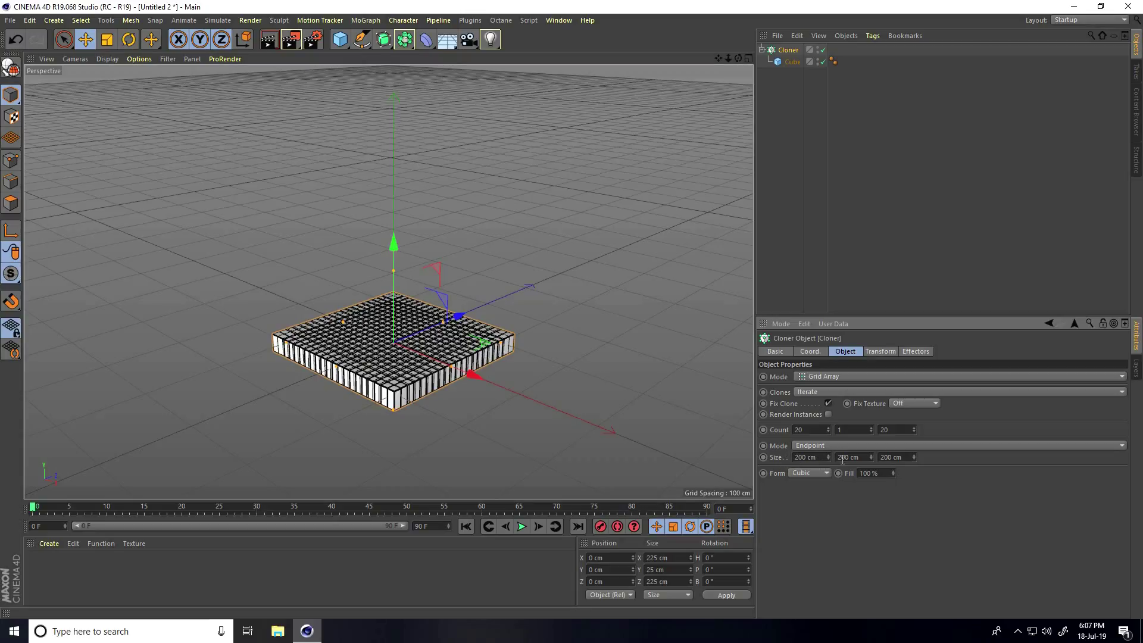
- Set the Cloner's grid size to 500 cm, 0 cm and 500 cm
drag(827, 456, 827, 453)
double_click(811, 457)
text(500)
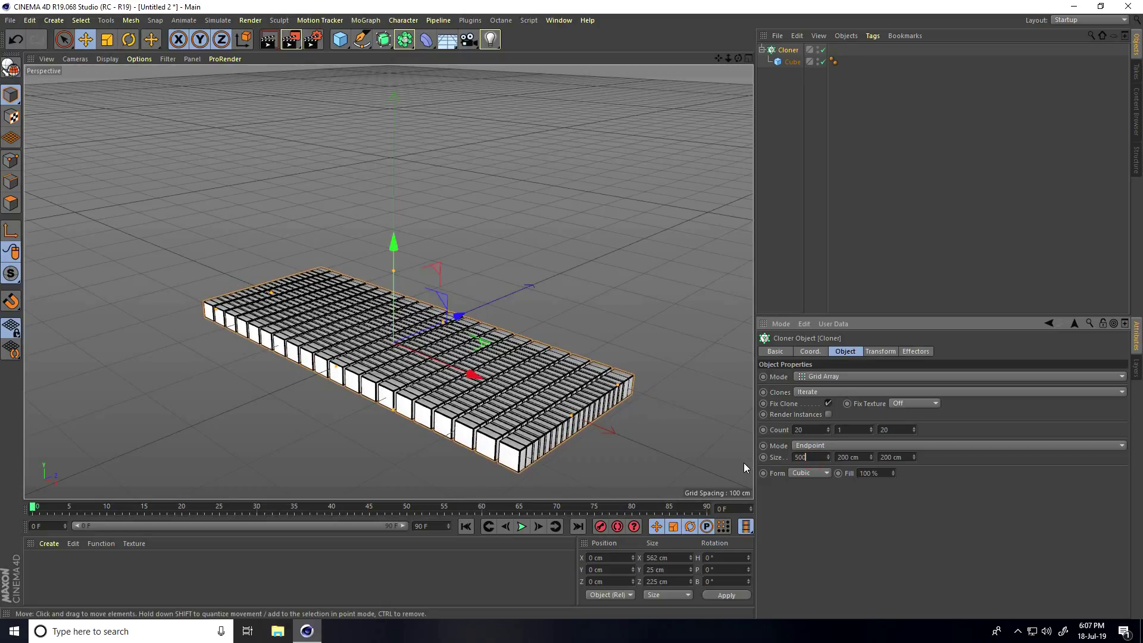
key(Return)
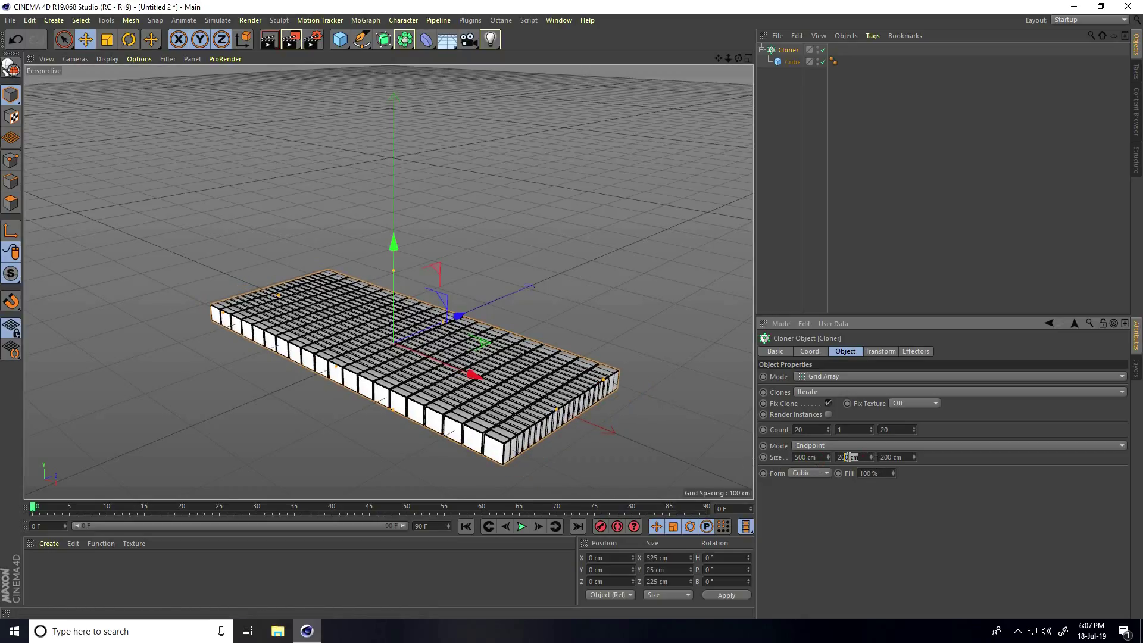
text(0)
key(Tab)
text(500)
key(Return)
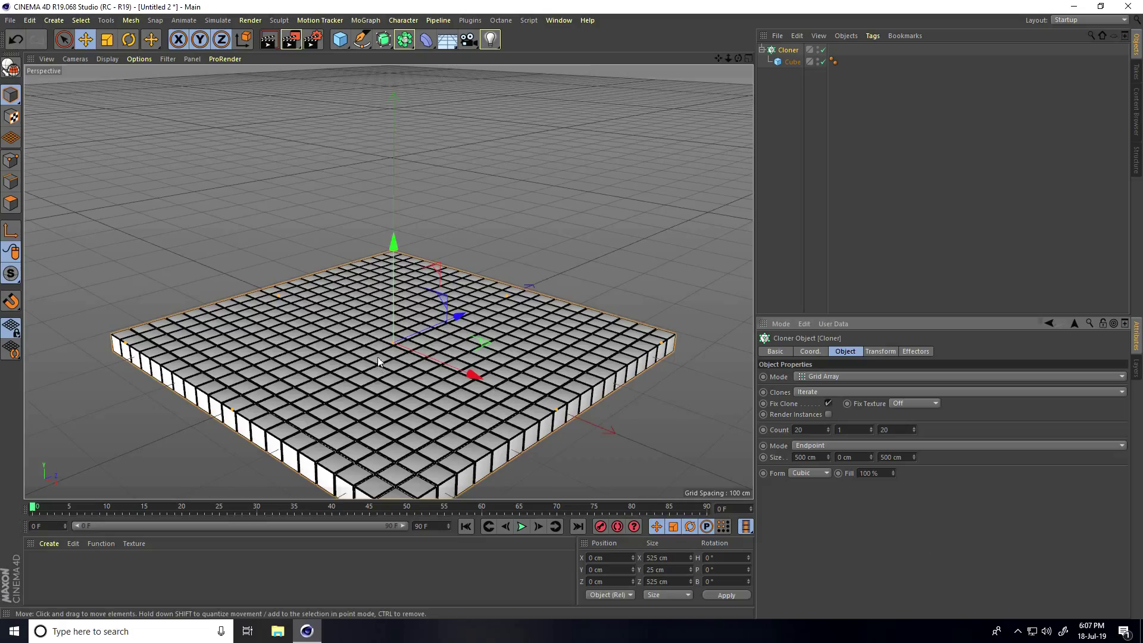
- Add a Shader effector to the Cloner
scroll(377, 359, up, 10)
alt+drag(401, 304, 397, 272)
key(h)
scroll(404, 274, up, 4)
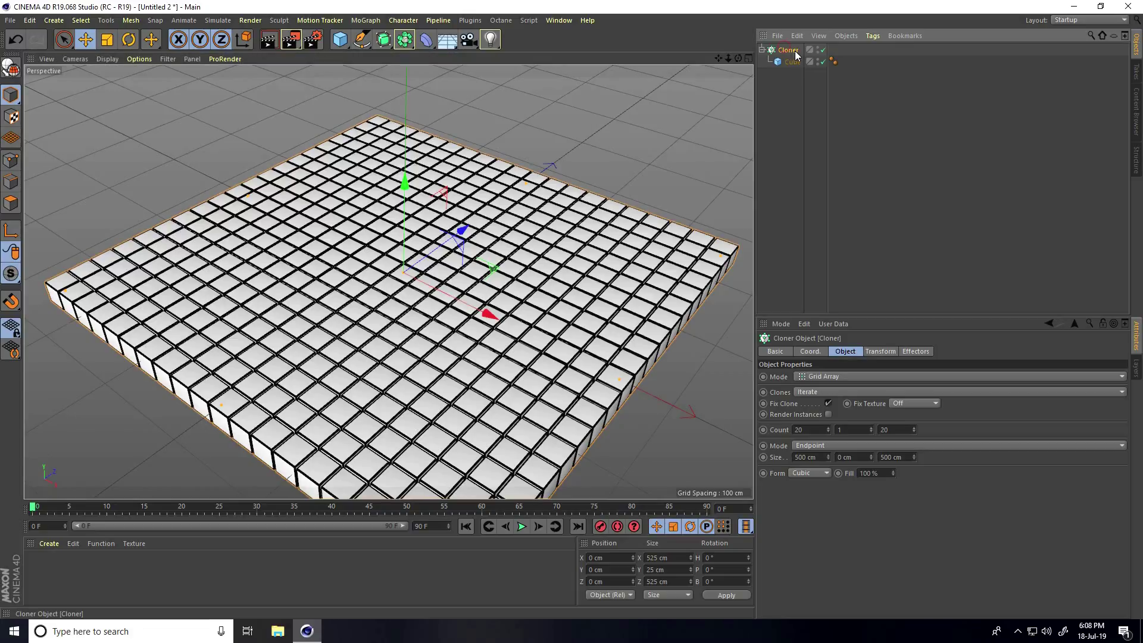
click(356, 19)
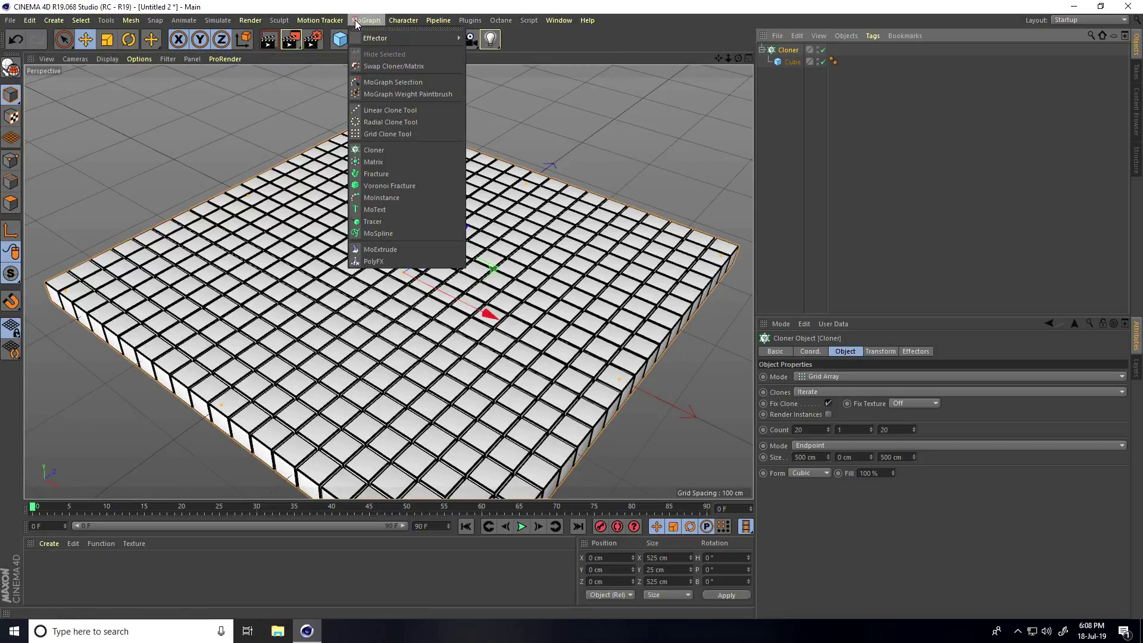
mouse_move(370, 40)
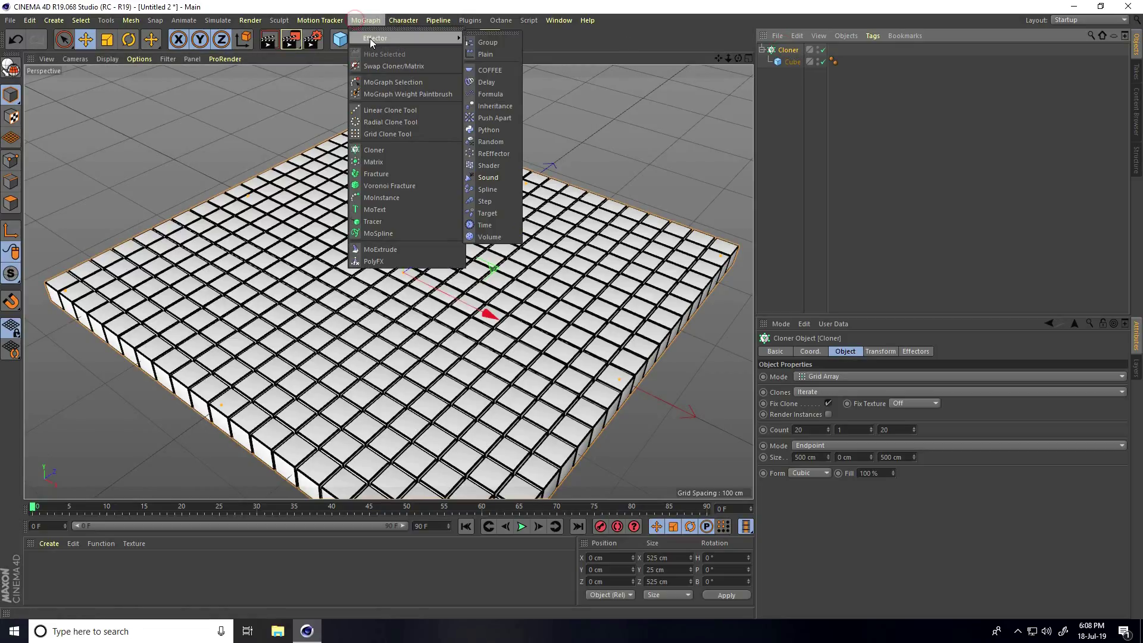
click(496, 166)
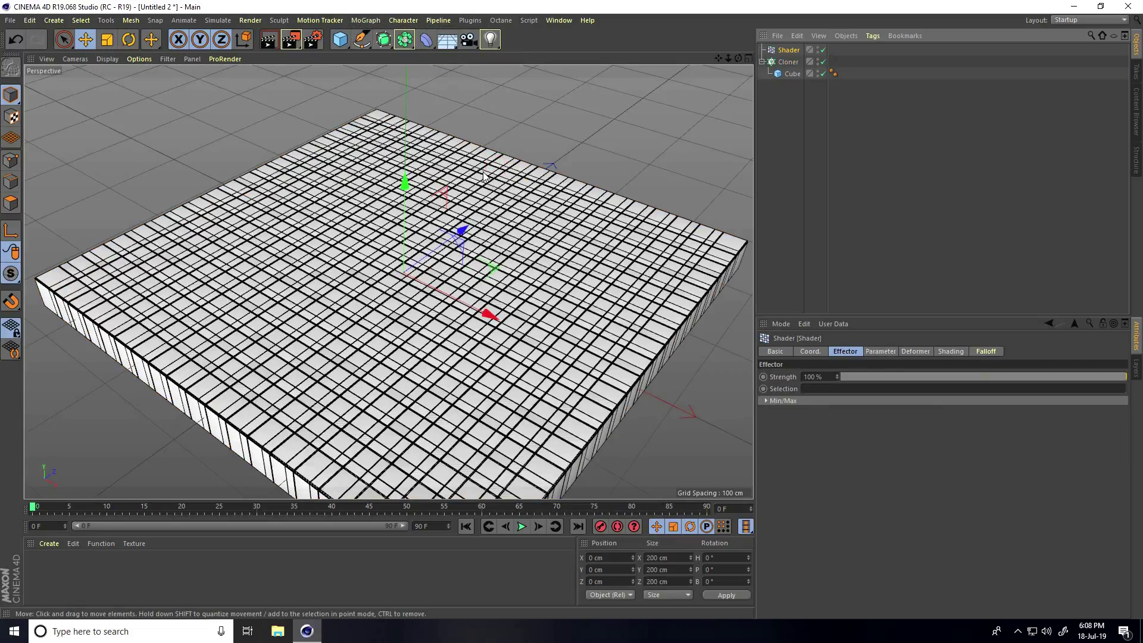
- Create a new material, load Noise as its Color texture and open the noise shader's properties
alt+drag(436, 169, 450, 268)
scroll(432, 284, up, 3)
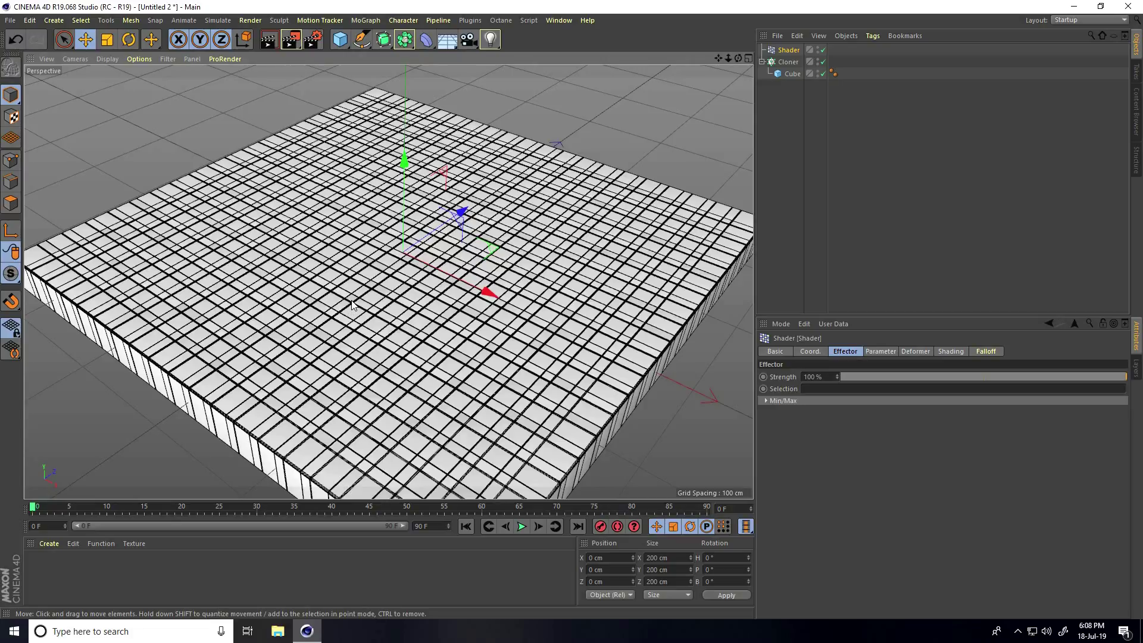
click(51, 543)
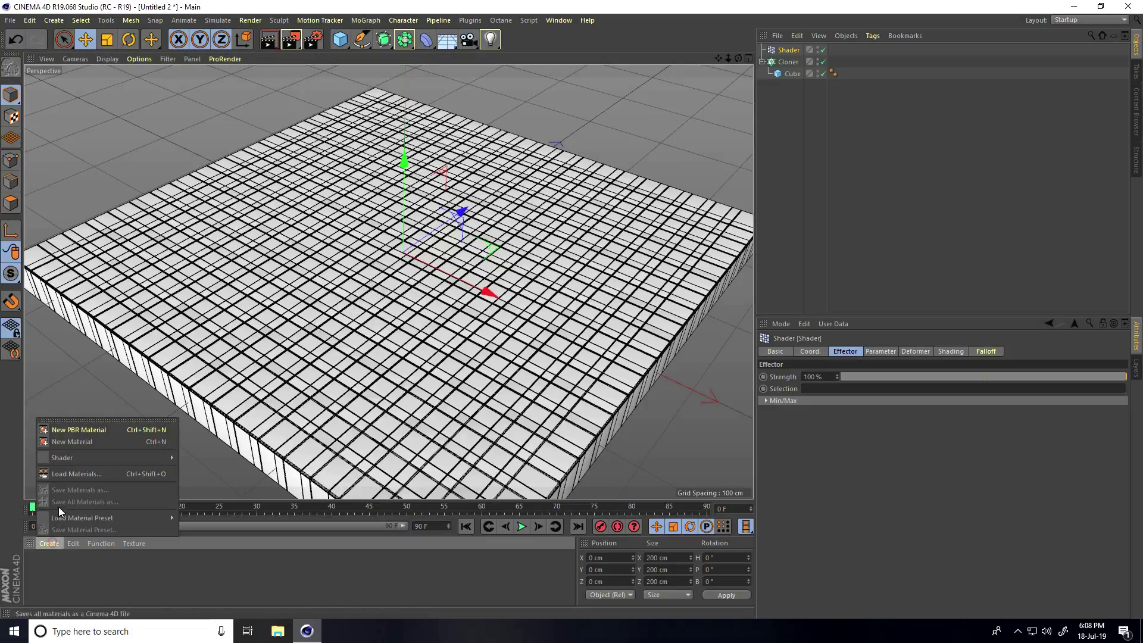
click(77, 443)
double_click(37, 569)
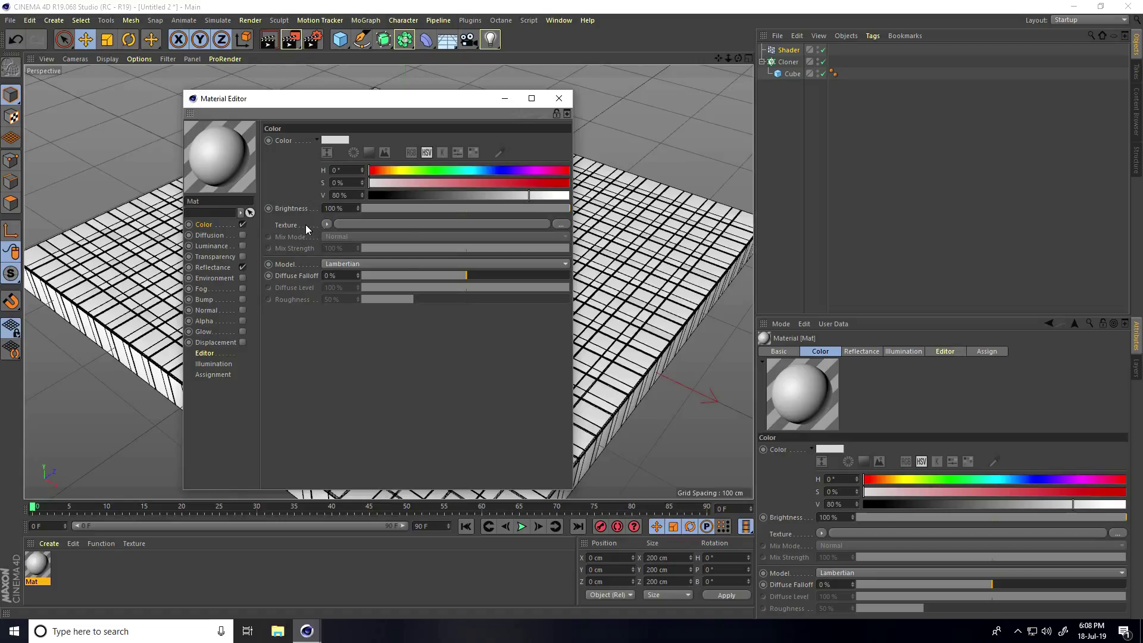
click(327, 223)
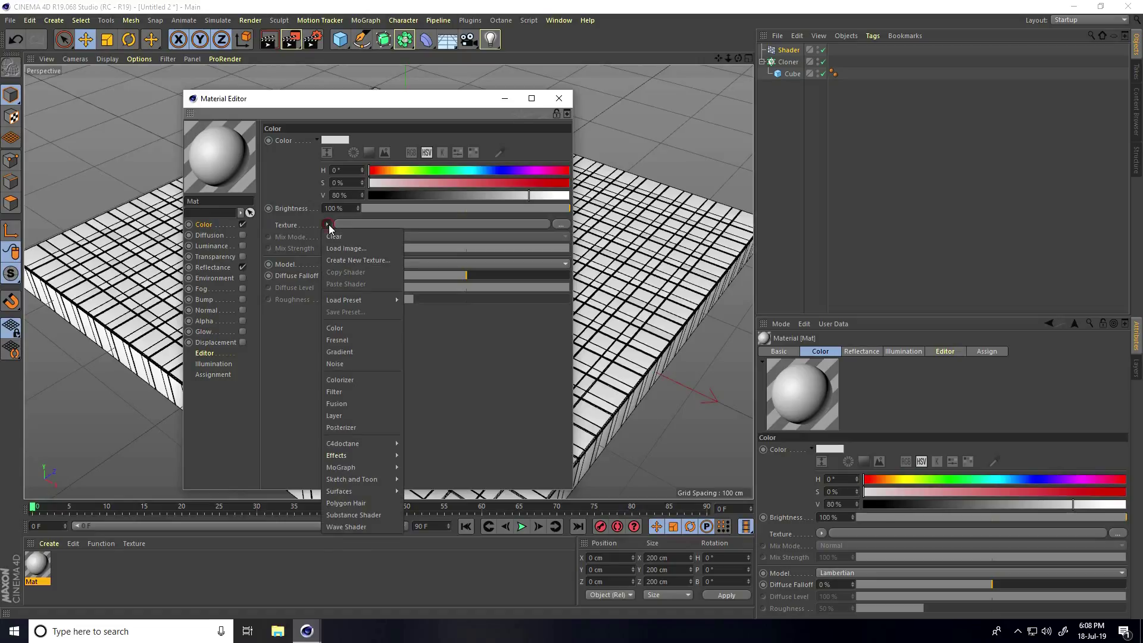
click(349, 362)
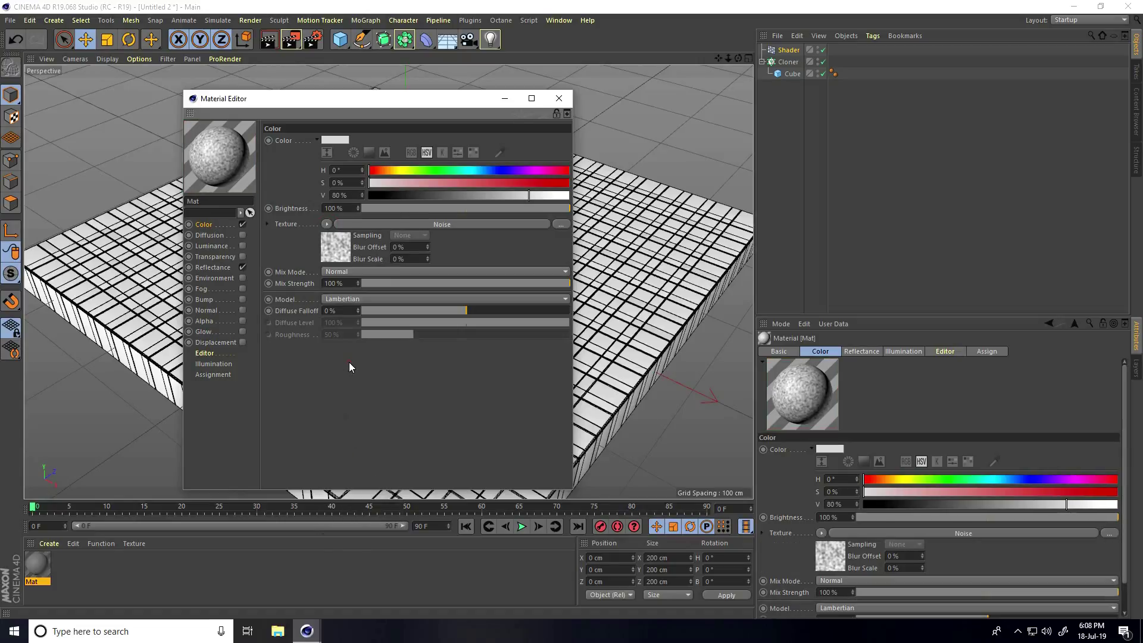
click(334, 248)
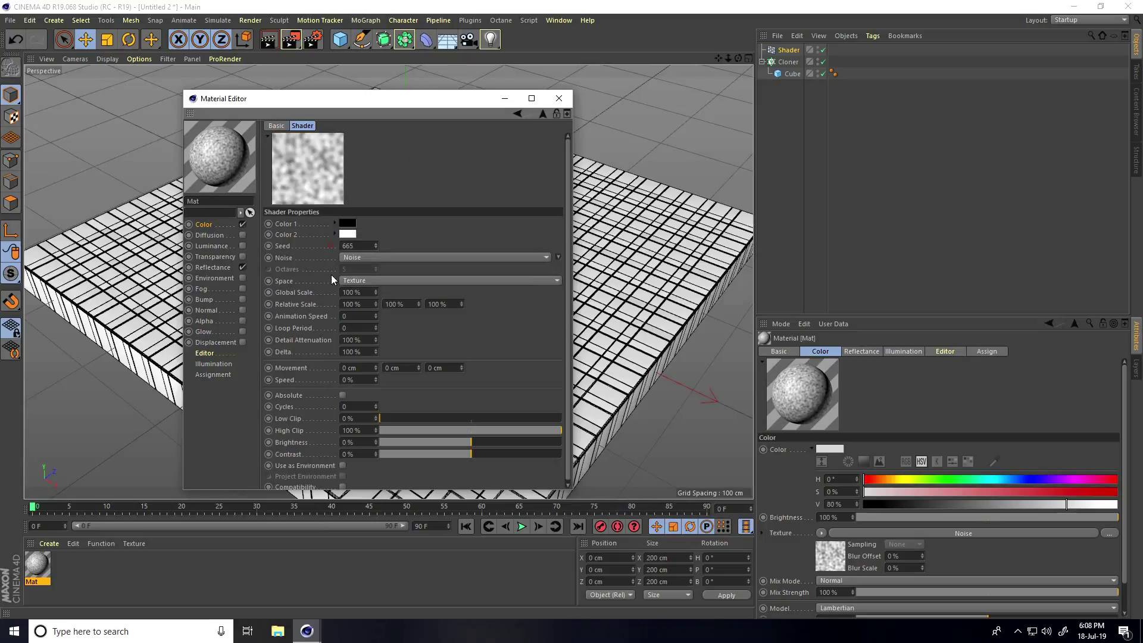
- Set the noise shader's Animation Speed to 1 and its Global Scale to 200%
right_click(294, 162)
click(325, 171)
text(1)
key(Return)
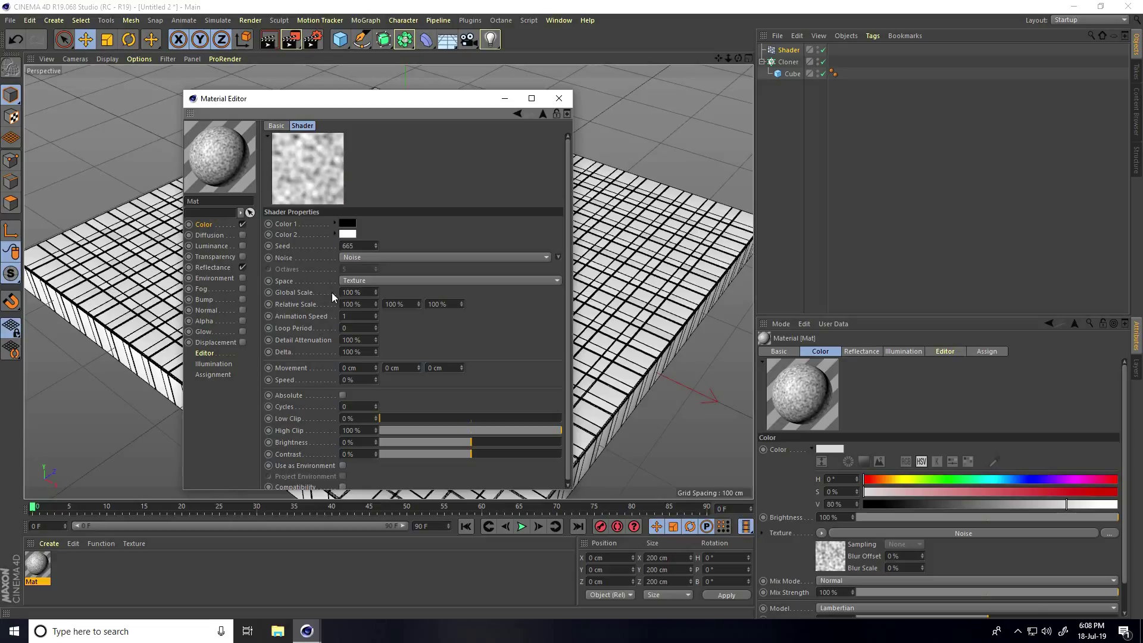
click(351, 292)
text(200)
key(Return)
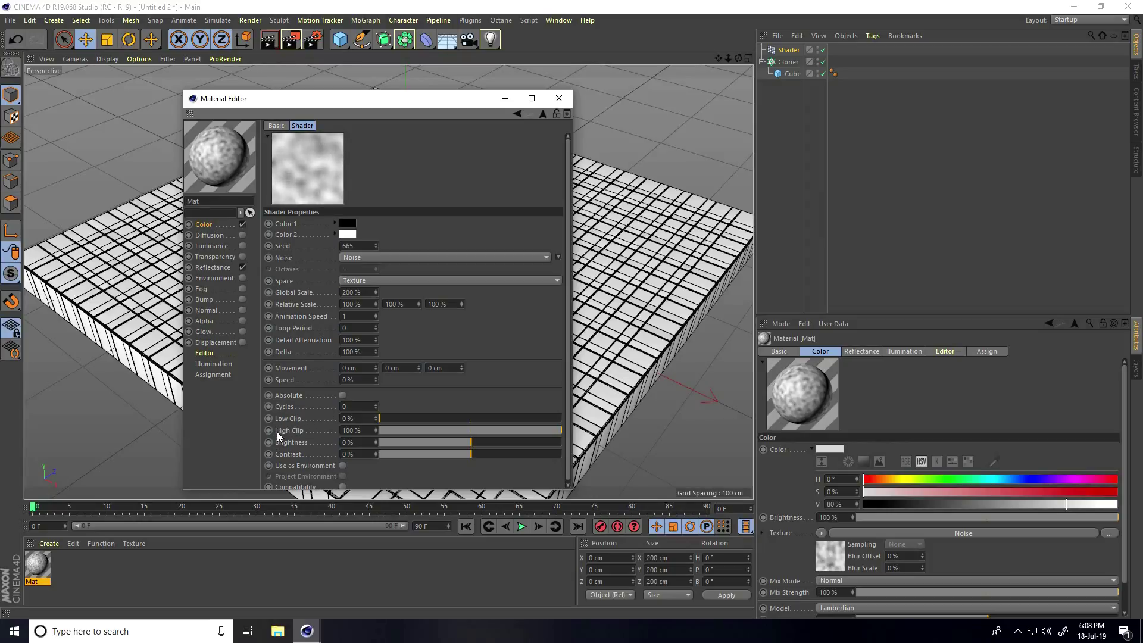
- Raise the noise shader's Low Clip to 50%
drag(381, 419, 447, 421)
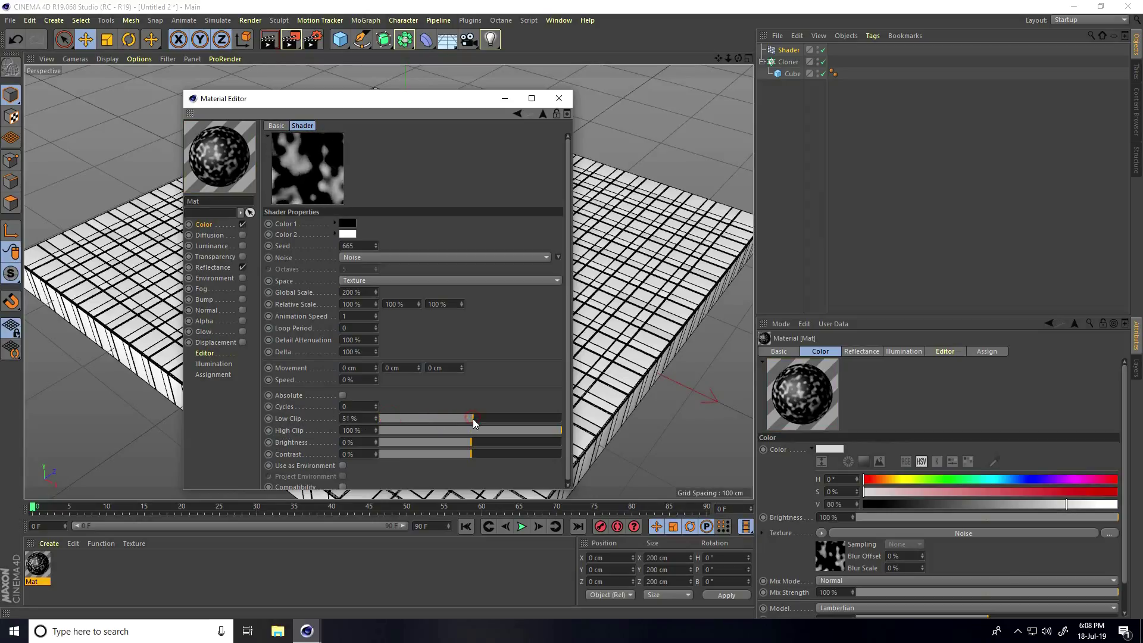
click(368, 419)
text(50)
key(Return)
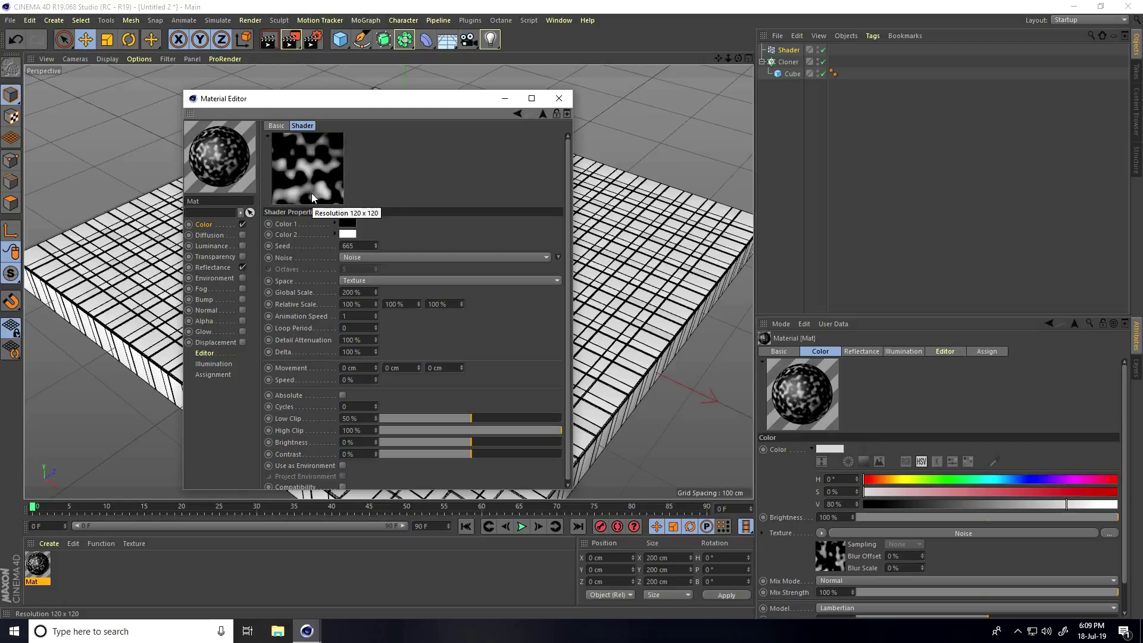
- Close the material's editor, apply the noise material to the Shader effector and clear the selection
click(559, 98)
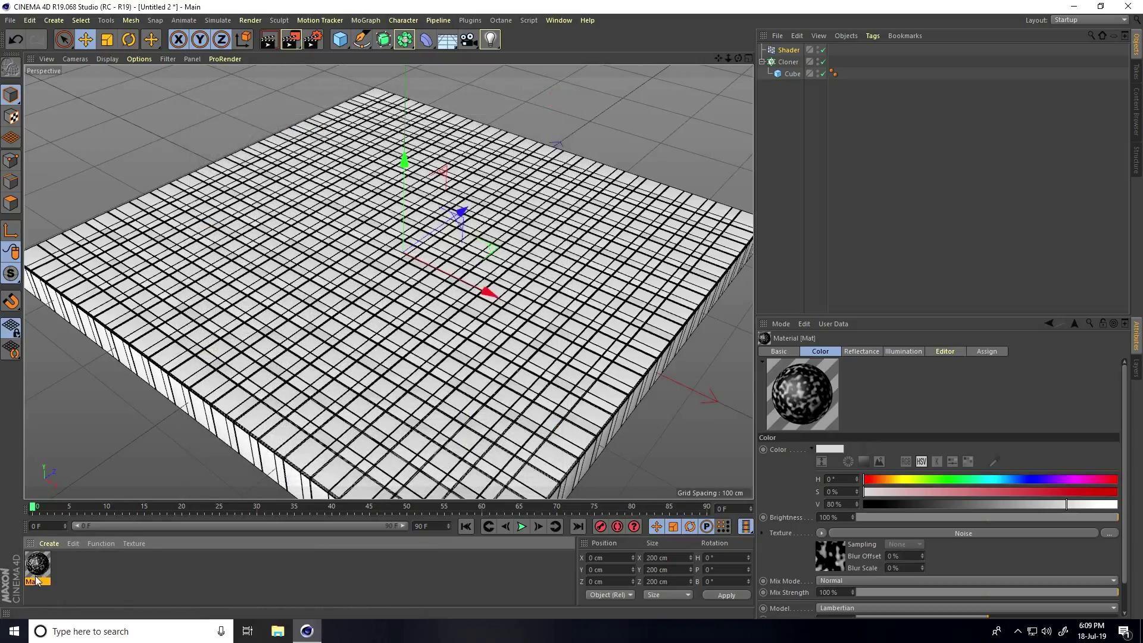
drag(408, 302, 789, 50)
click(616, 114)
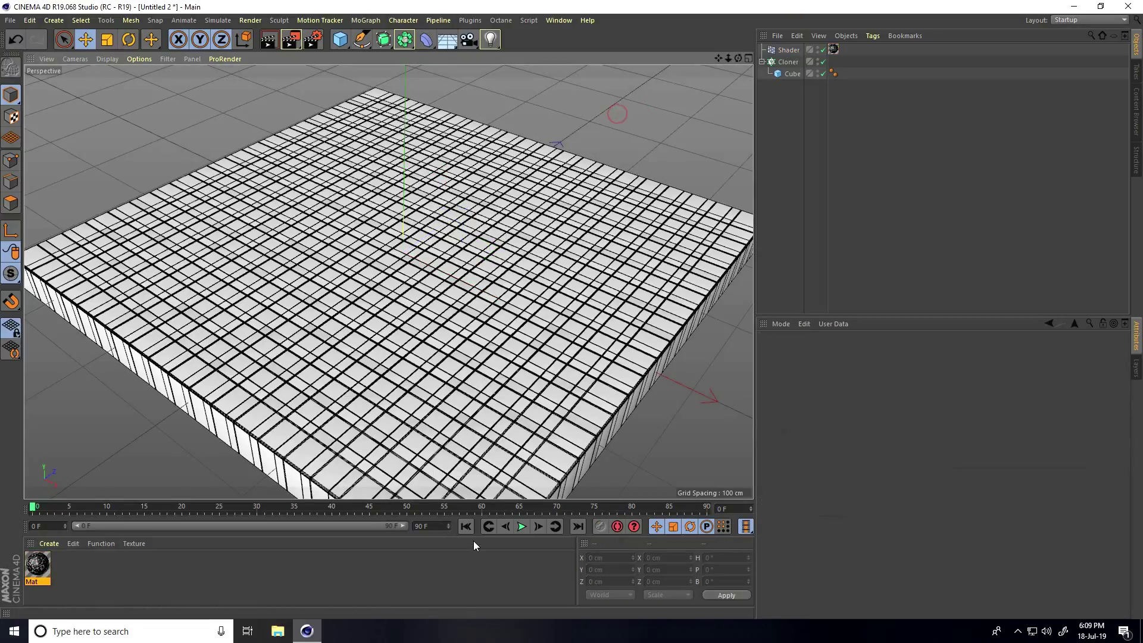
- Preview the animation, enable Position in the Shader effector's parameters and raise its P.Y offset to 59 cm
click(518, 527)
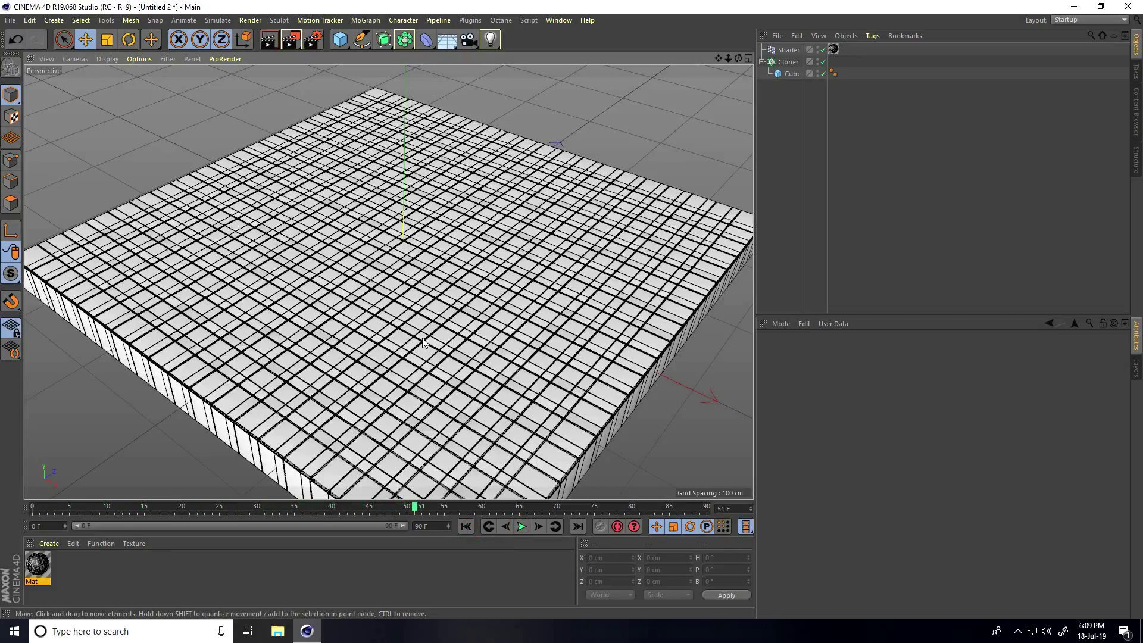
click(786, 51)
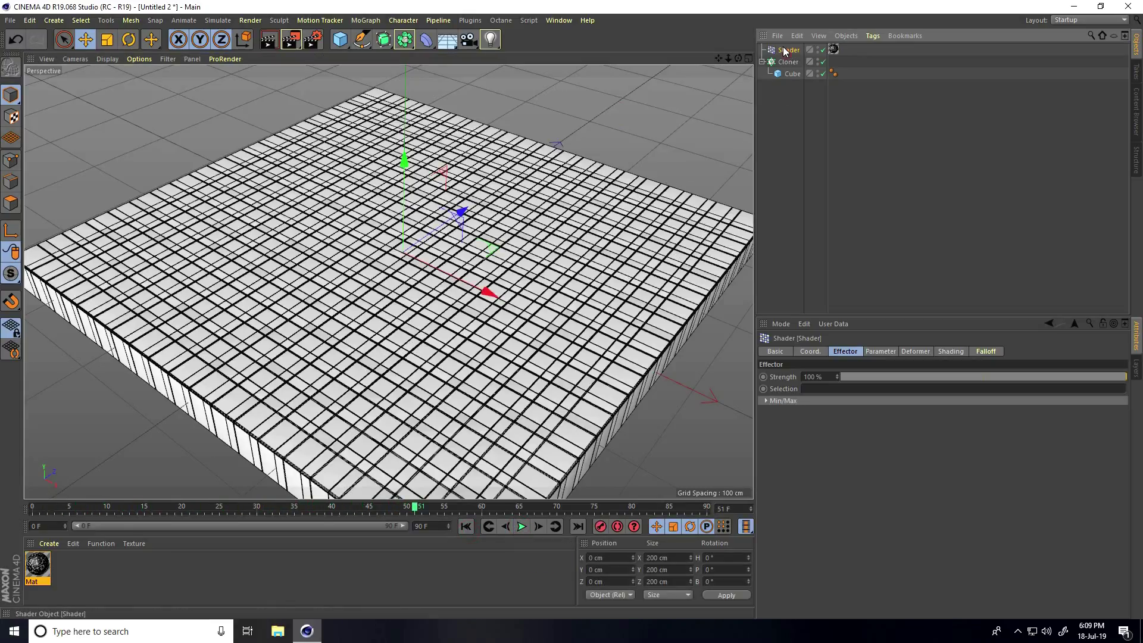
click(881, 352)
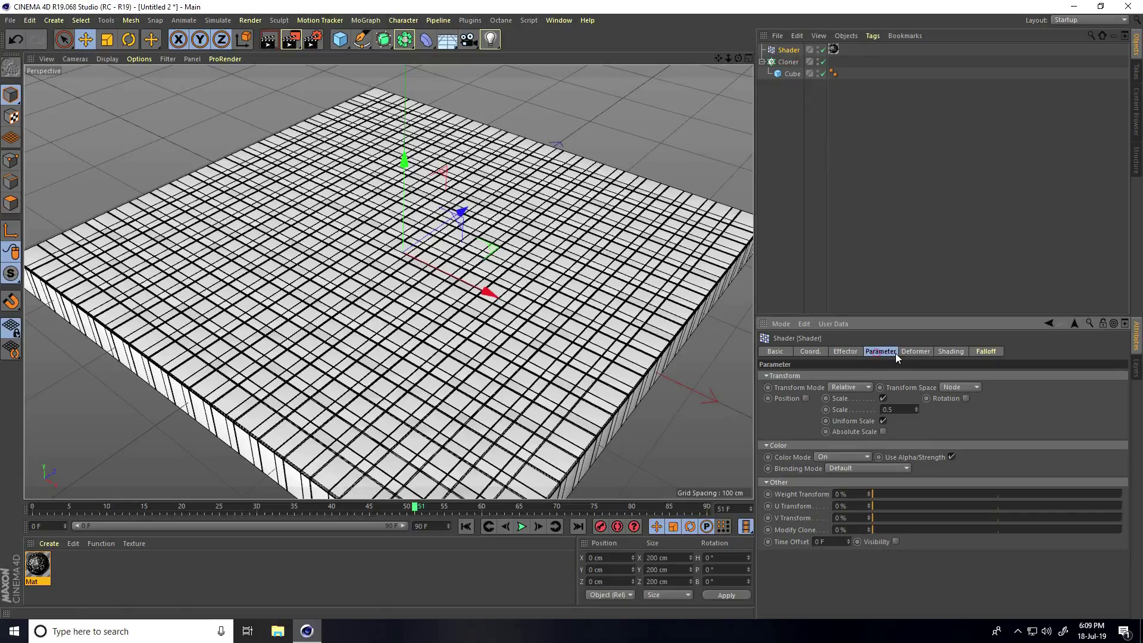
click(806, 398)
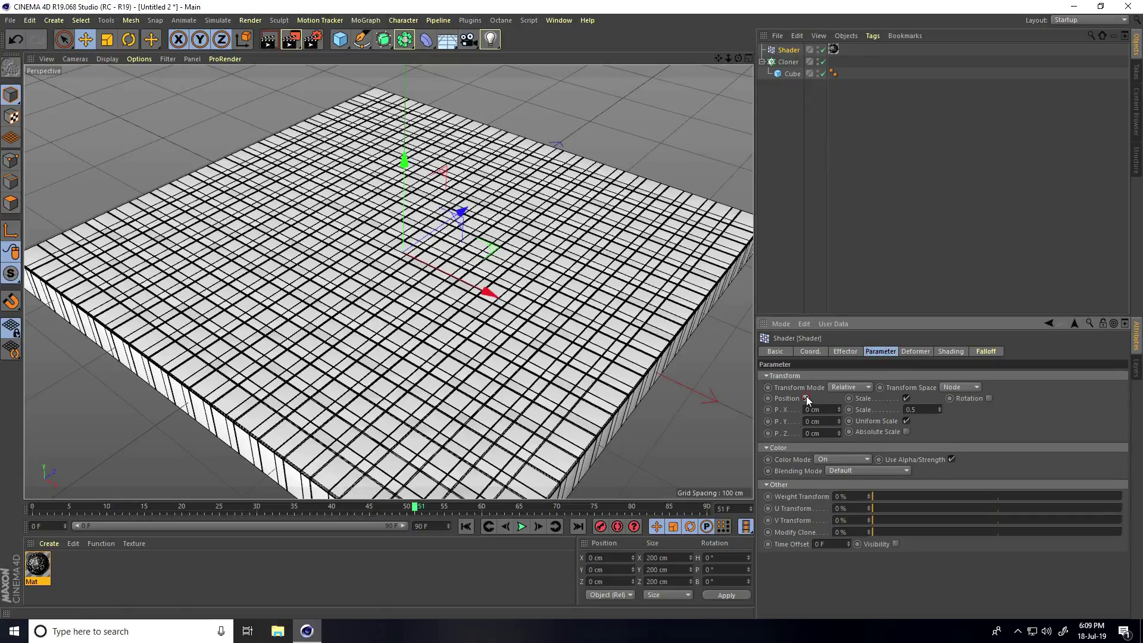
drag(839, 423, 839, 419)
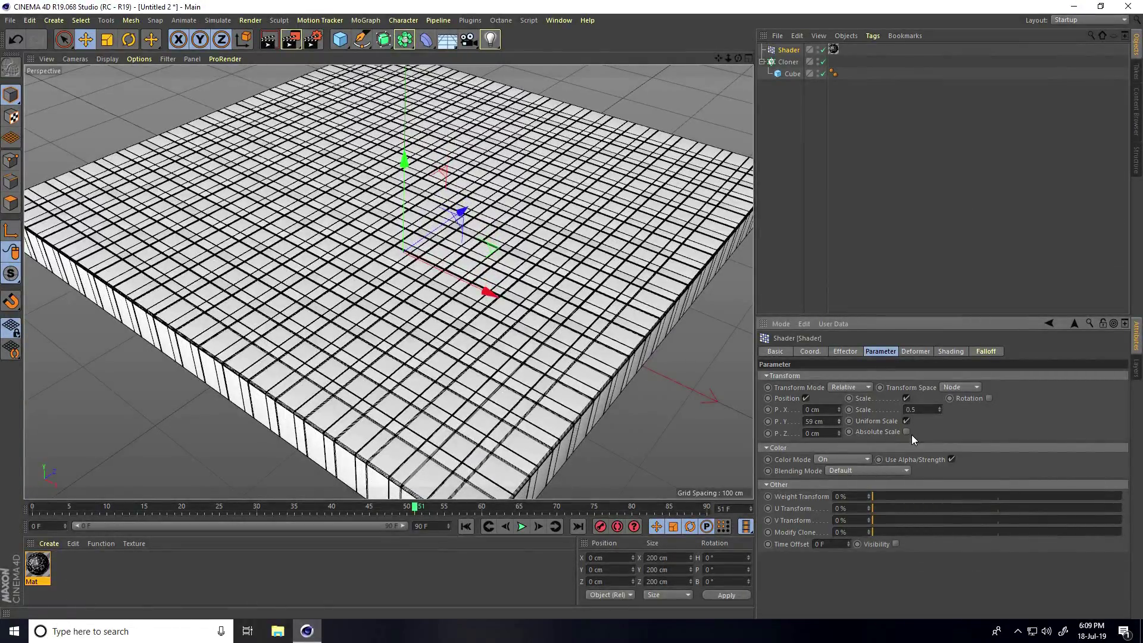
- Enable Rotation on the Shader effector with R.P at 65° and preview the animation from the first frame
click(989, 398)
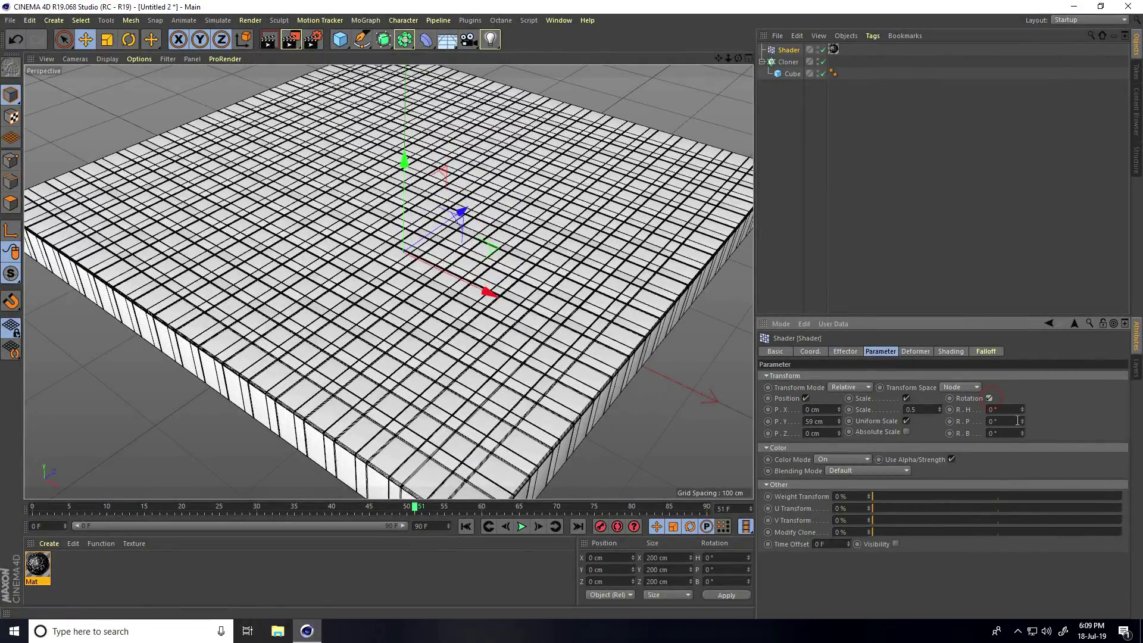
drag(1024, 419, 1012, 424)
click(466, 526)
click(522, 527)
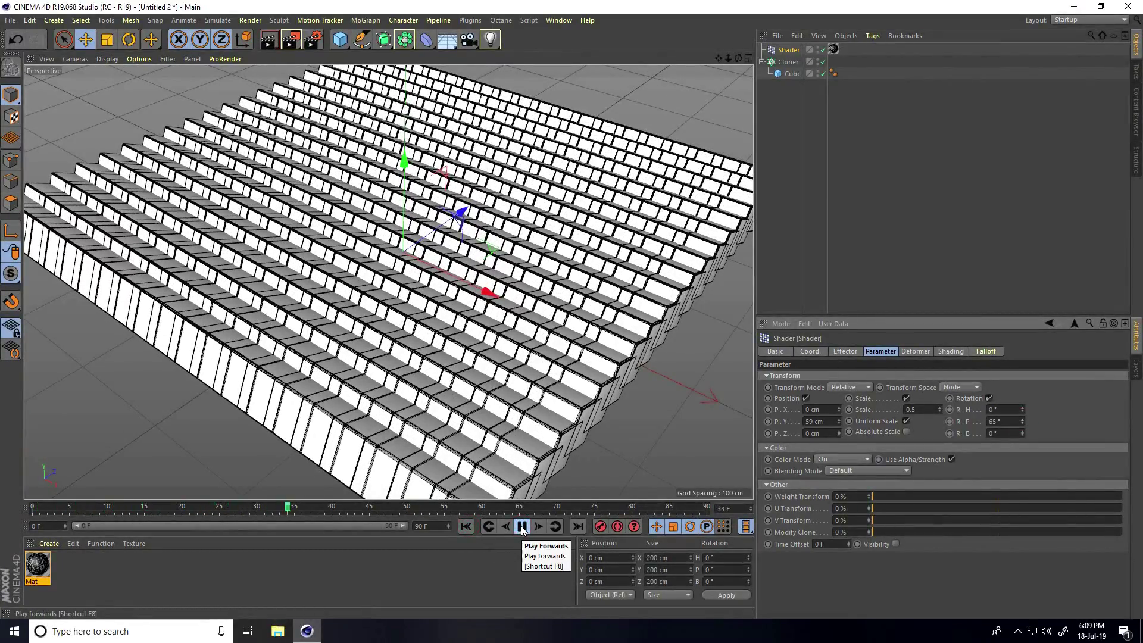
click(521, 526)
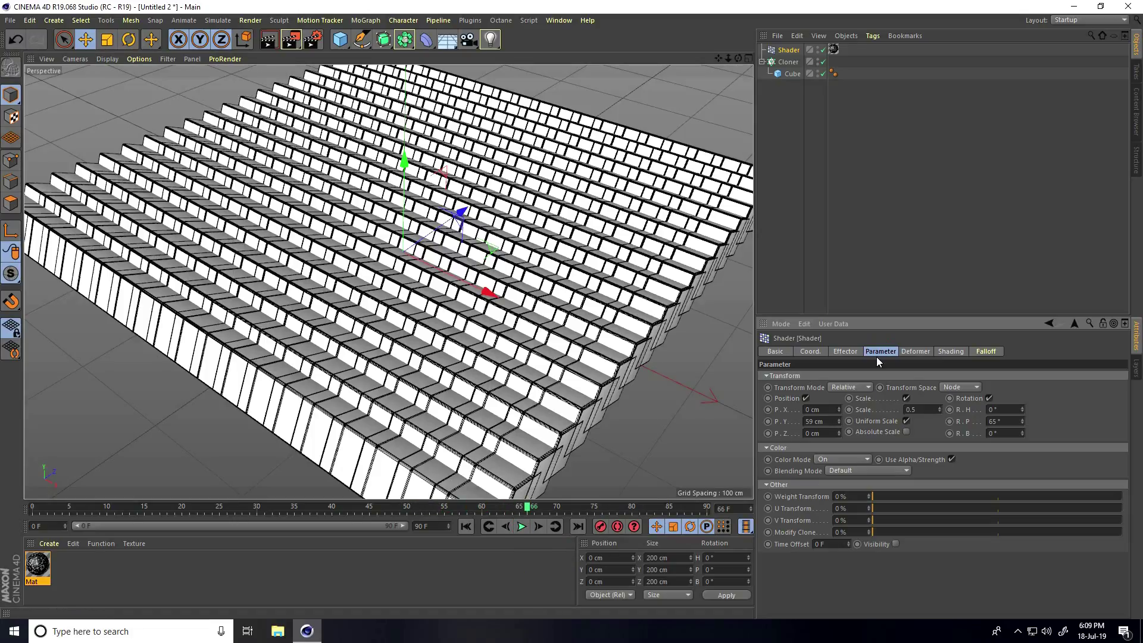
- Switch the Shader effector's shading channel from Custom Shader to Color and preview the animation from the first frame
click(949, 351)
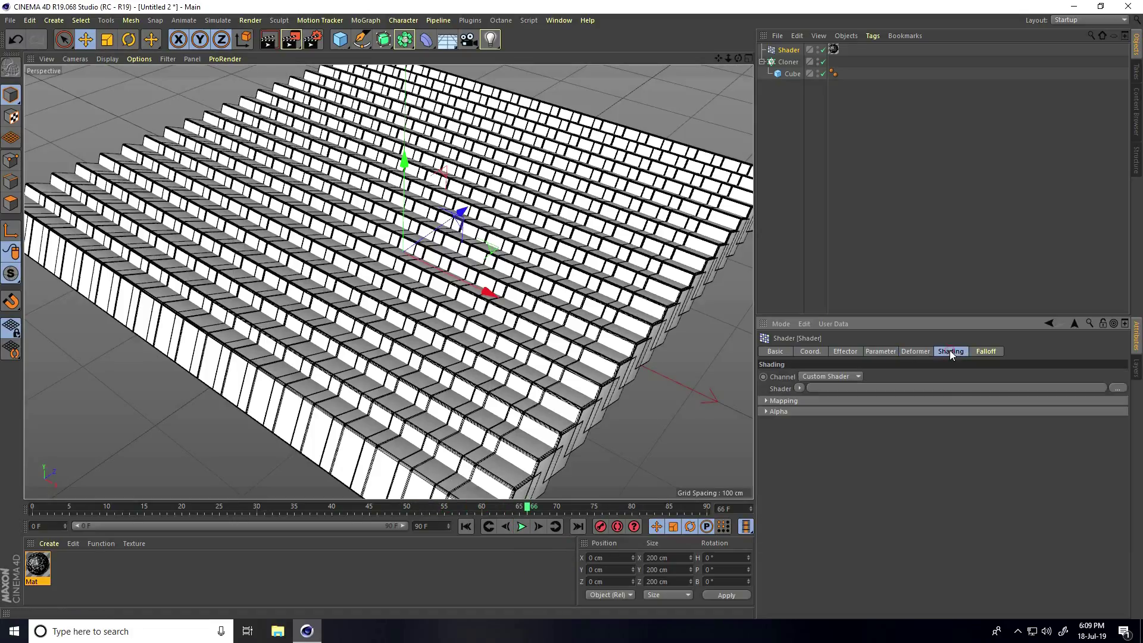
click(799, 388)
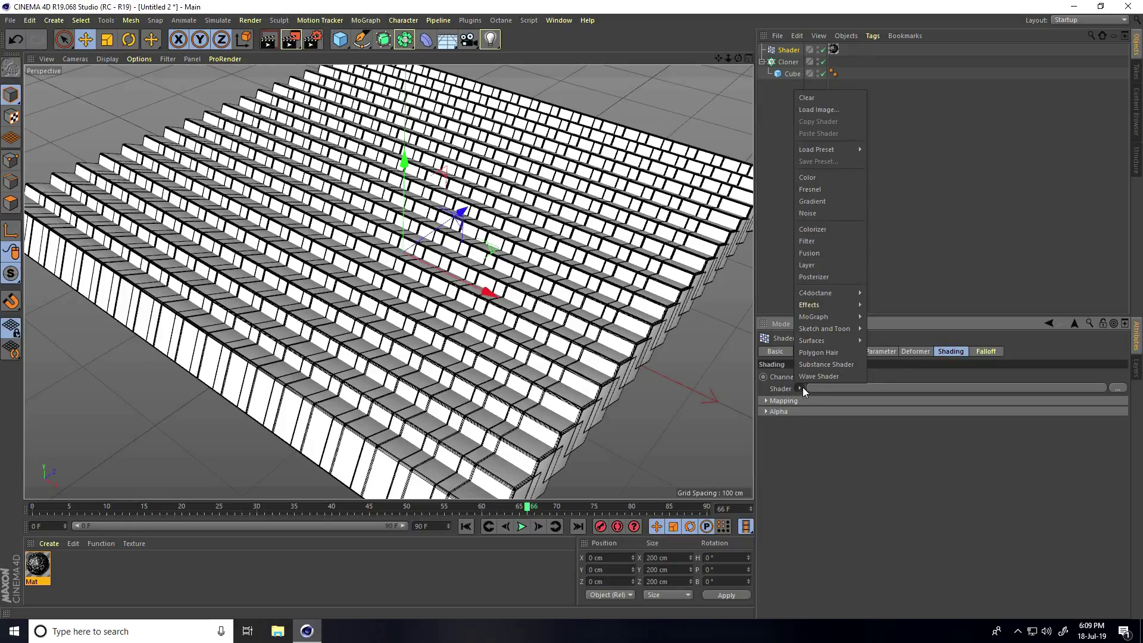
click(800, 400)
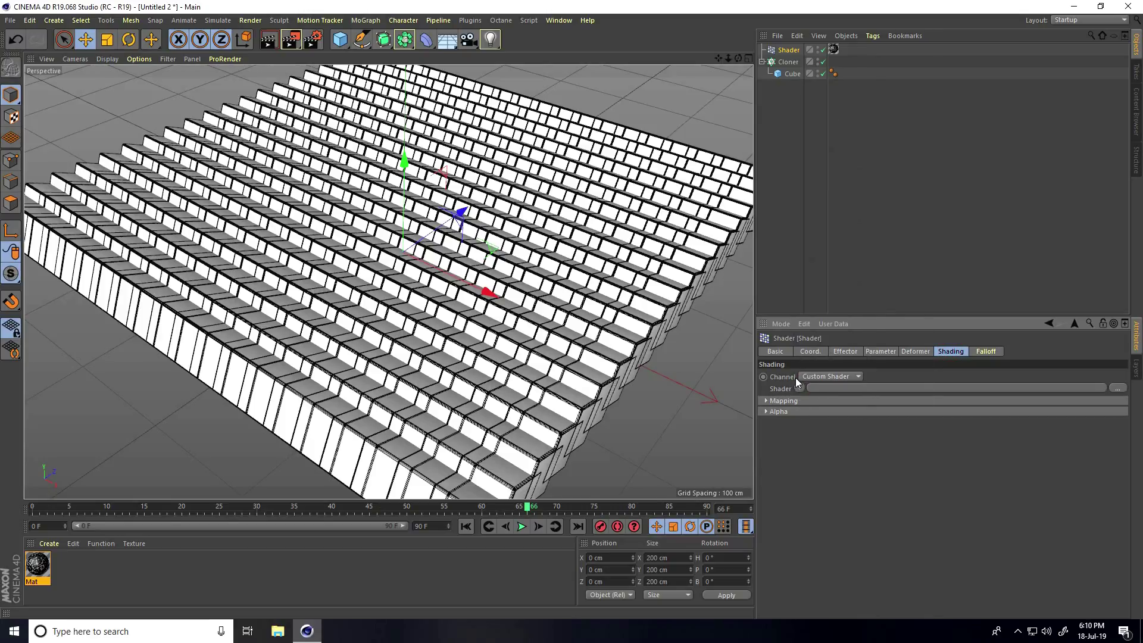
click(835, 377)
click(824, 390)
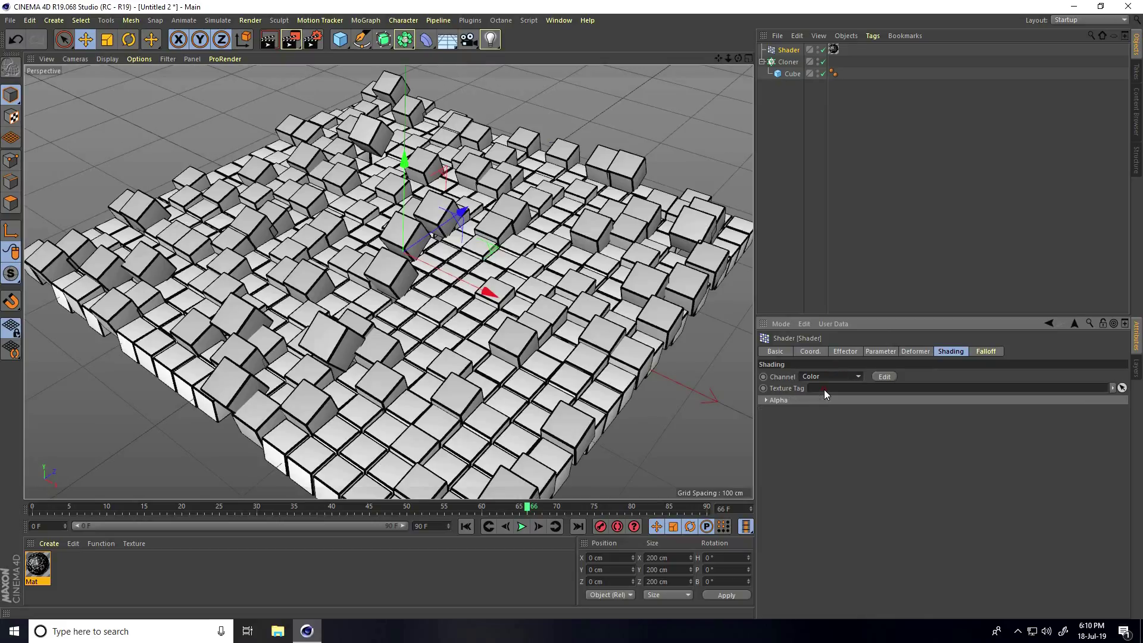
click(466, 526)
click(522, 527)
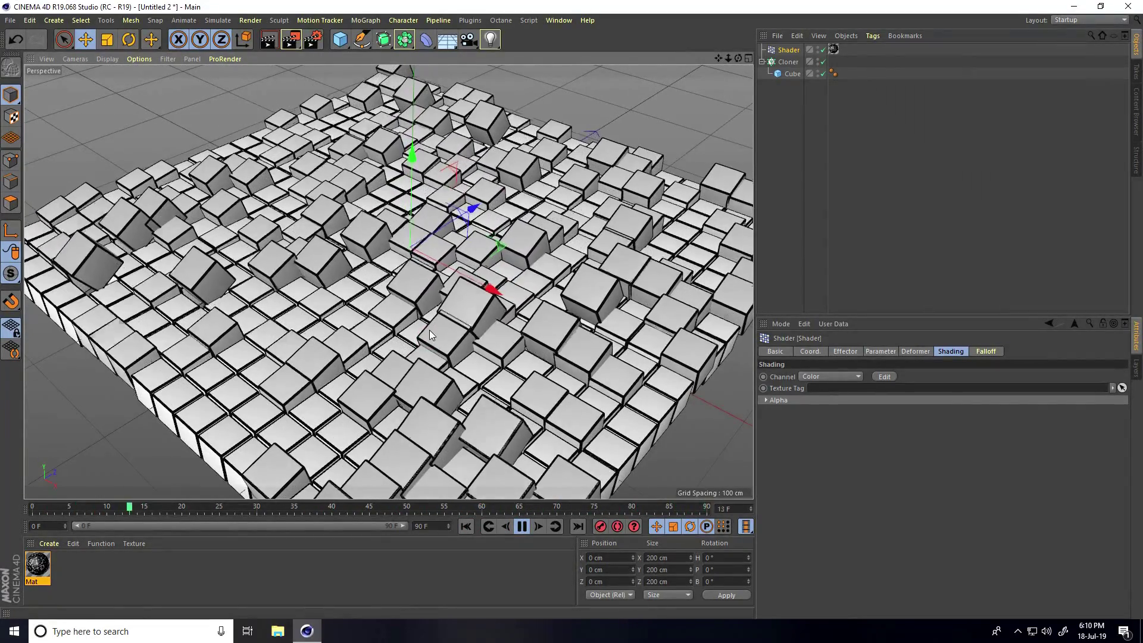
click(521, 527)
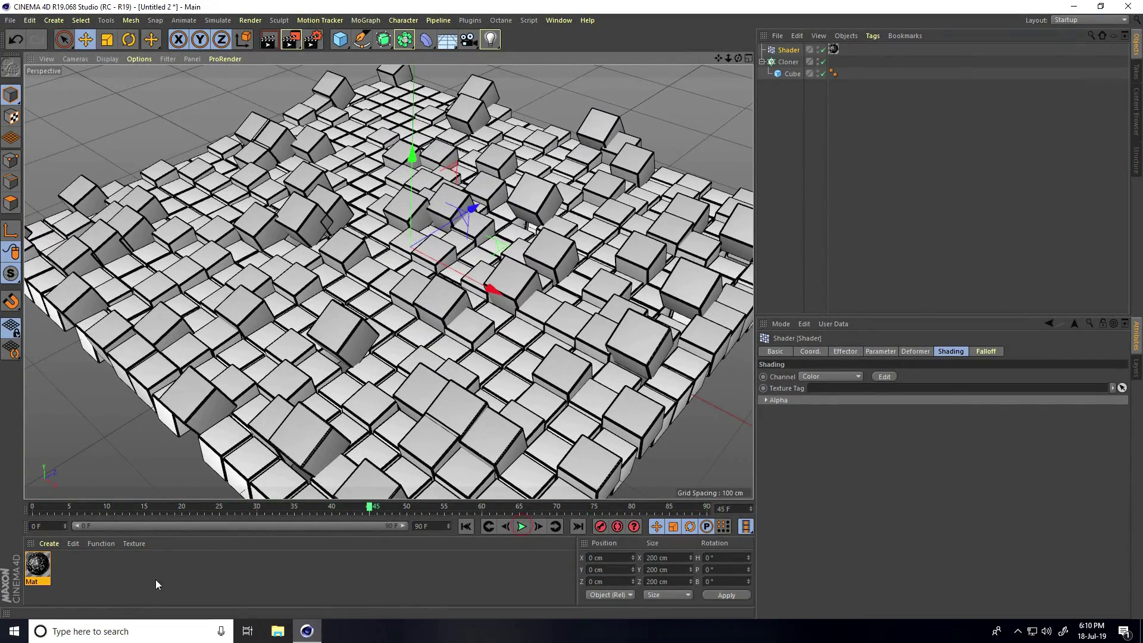
- Raise the noise material's Color V value to 100%, close its editor and replay the animation from the start
double_click(37, 566)
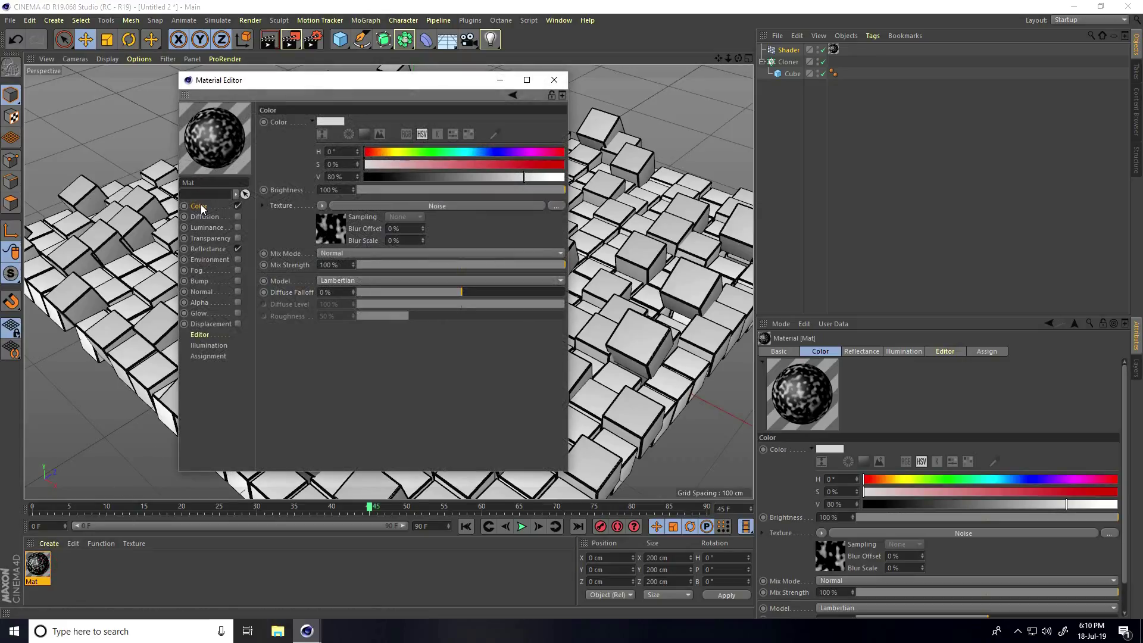
drag(521, 181, 568, 178)
click(554, 79)
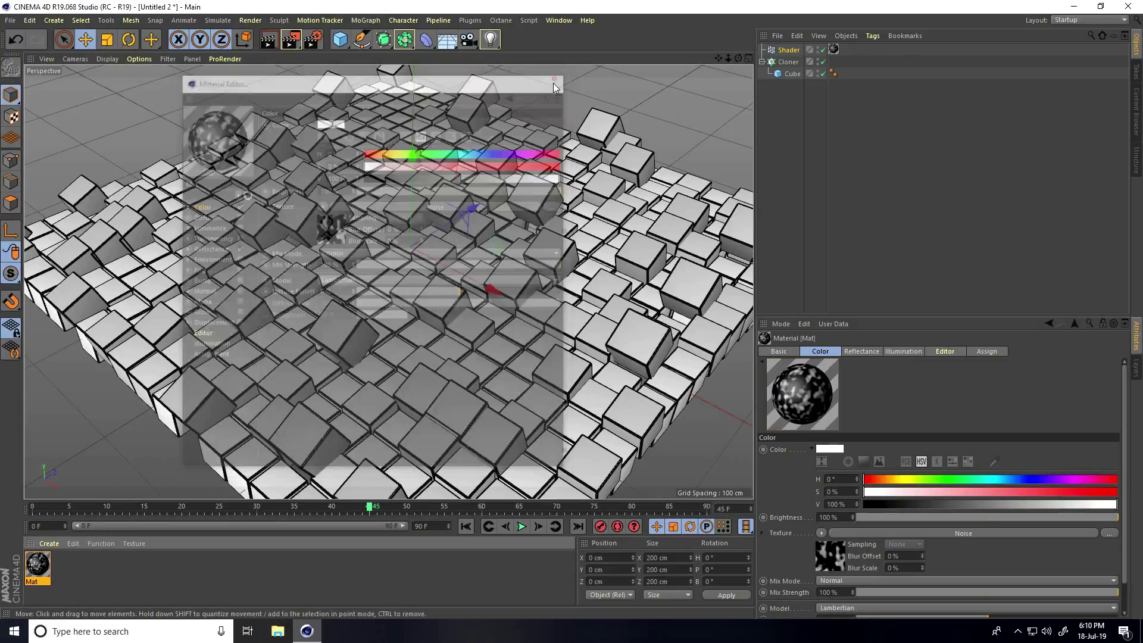
click(466, 529)
click(522, 528)
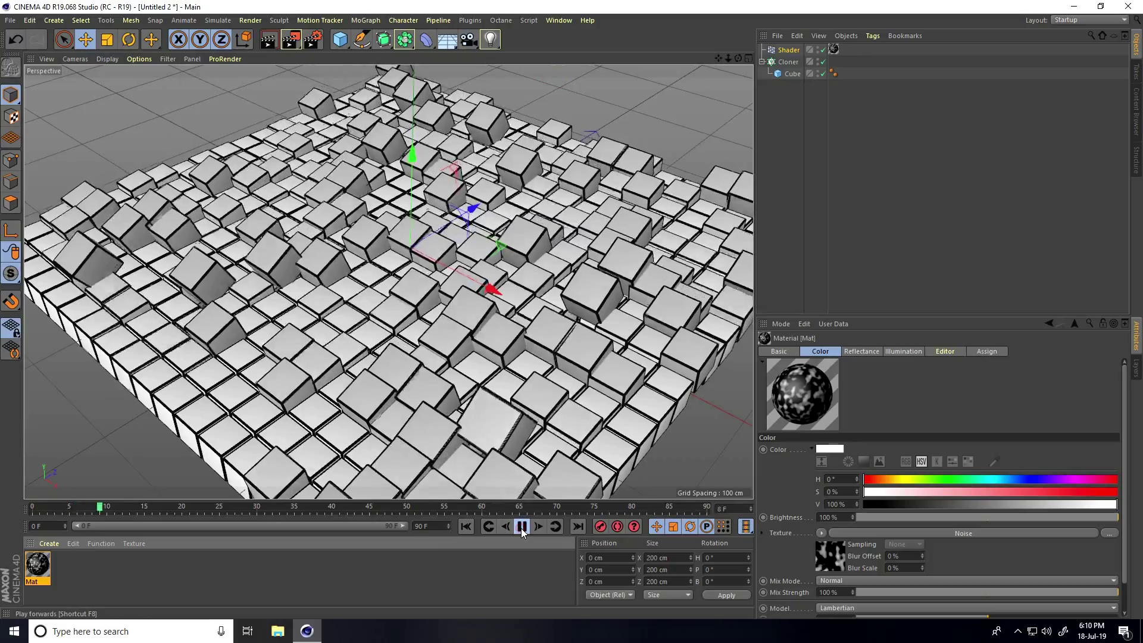
alt+drag(453, 256, 365, 239)
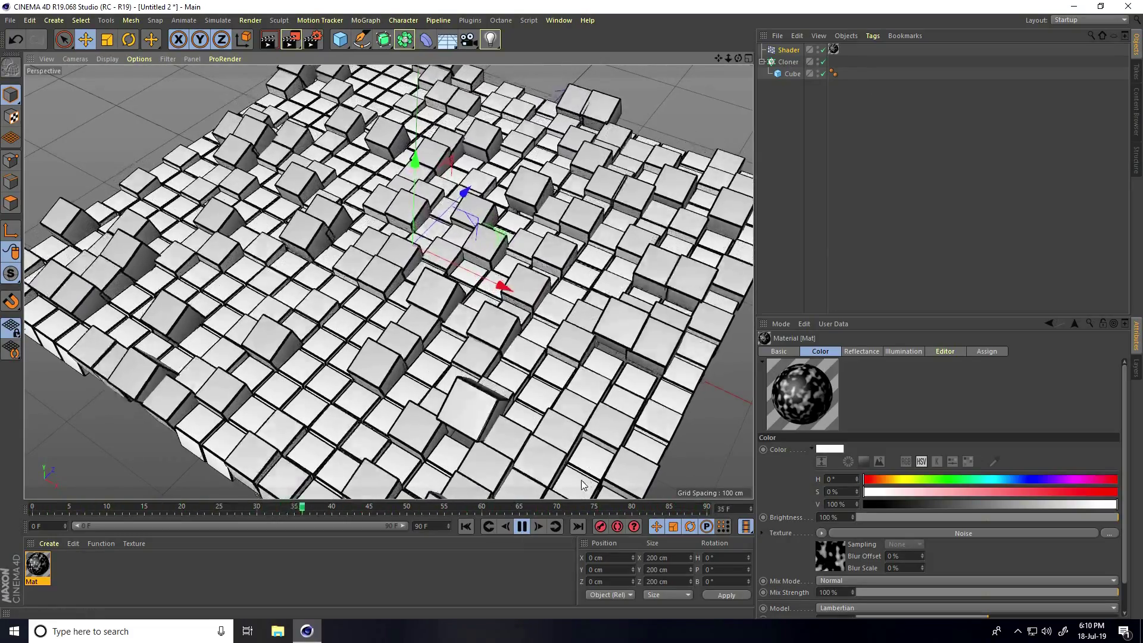
click(522, 526)
- Set the project's end frame to 500 F and extend the preview range to the full length
click(428, 526)
text(500)
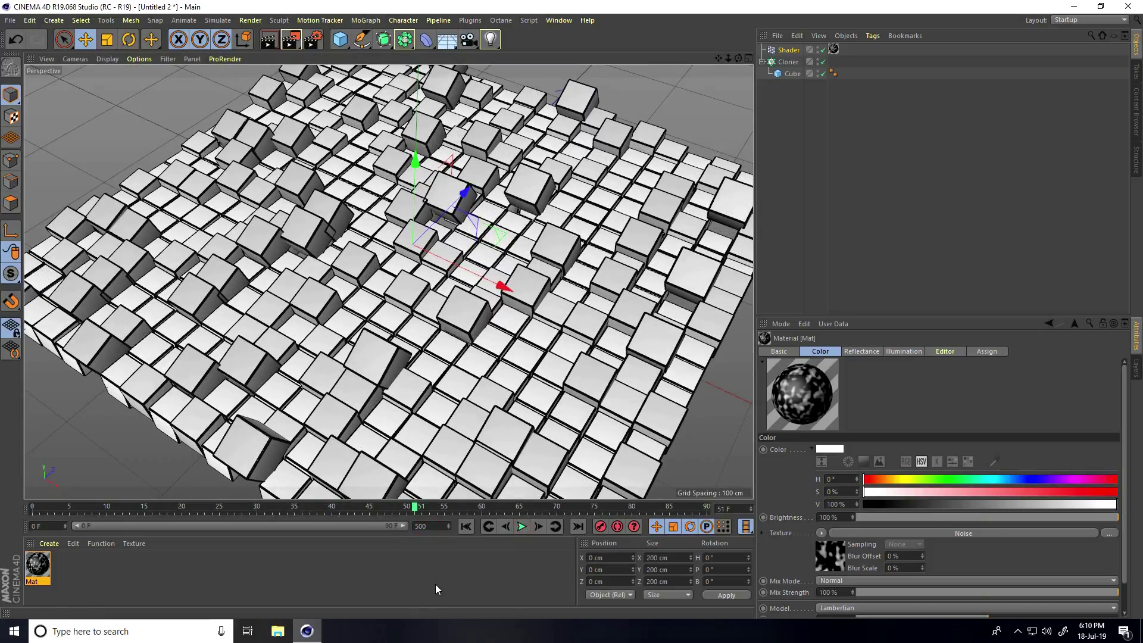
key(Return)
drag(145, 527, 404, 526)
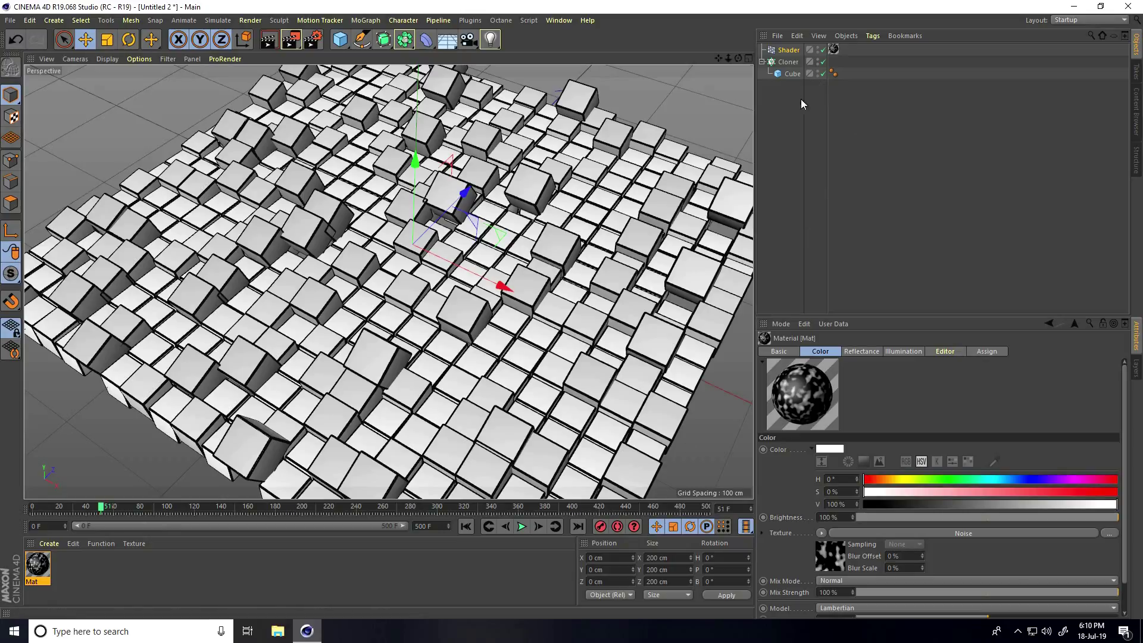
- Set the Shader effector's P.Y position offset to 200 cm
click(786, 53)
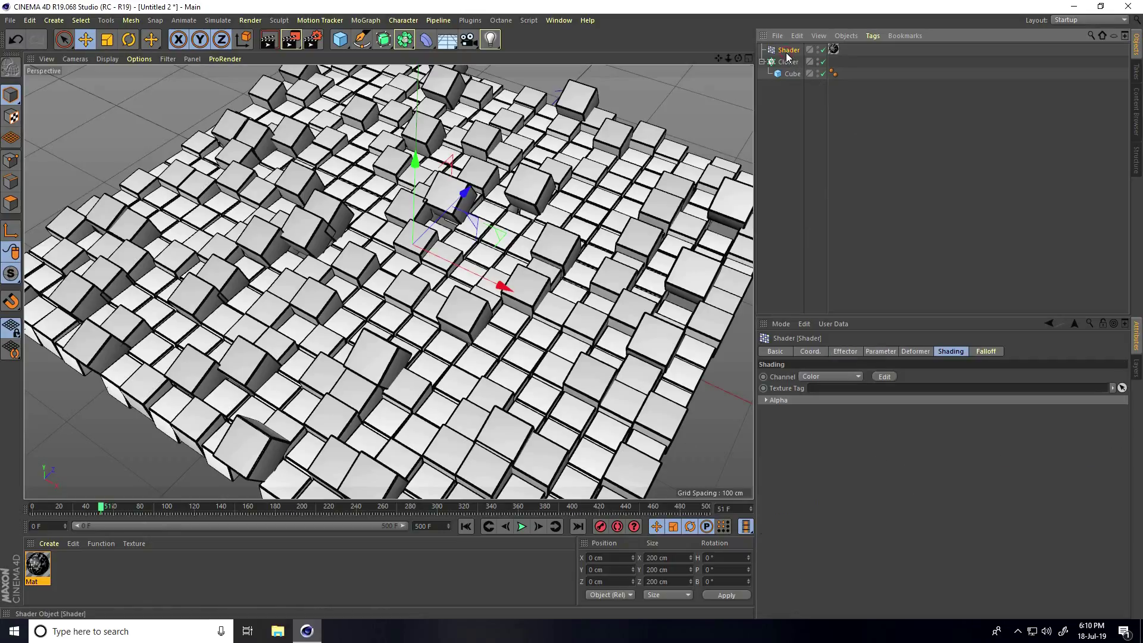
click(881, 351)
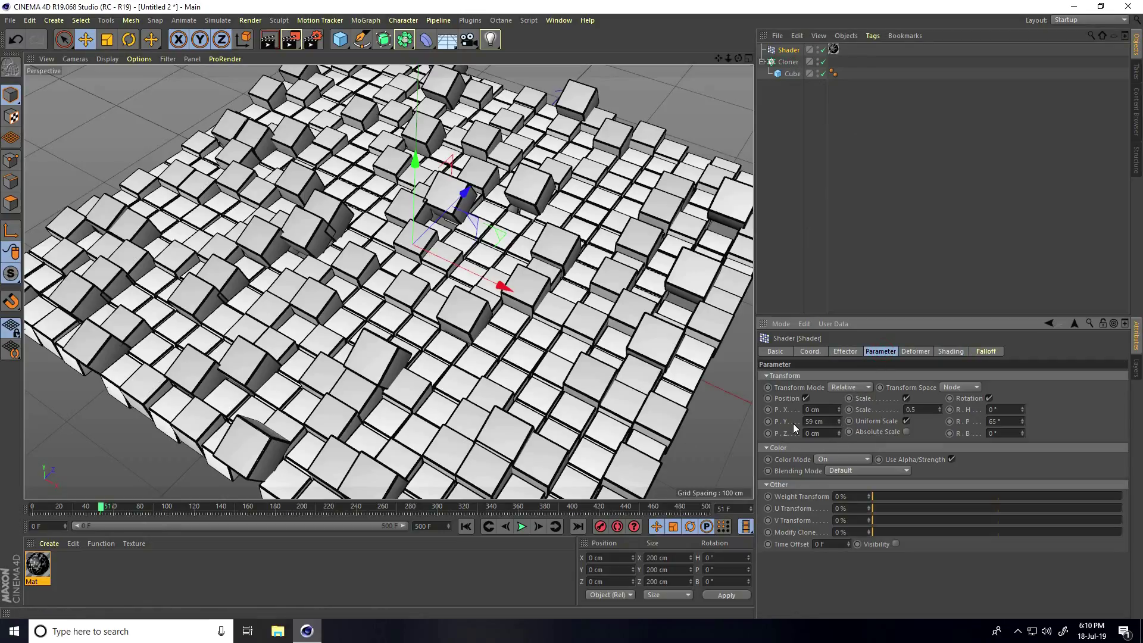
drag(838, 419, 838, 416)
double_click(815, 421)
text(200)
key(Return)
mouse_move(387, 250)
alt+mouse_down()
mouse_move(380, 190)
mouse_move(383, 253)
alt+mouse_up()
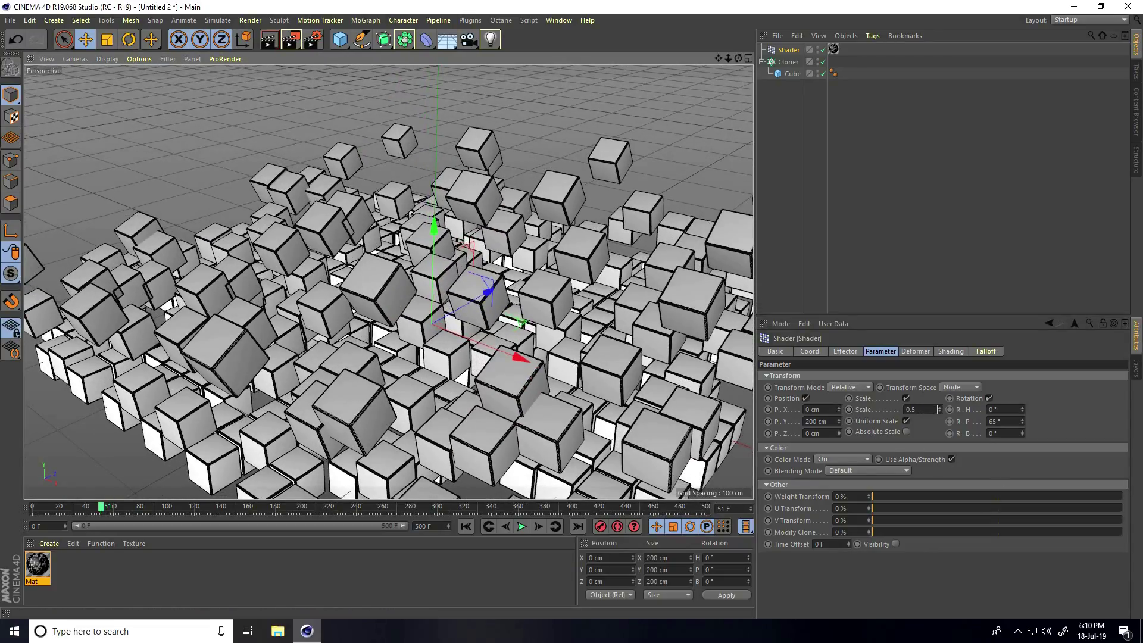
- Set the Shader effector's uniform Scale parameter to -1
click(885, 412)
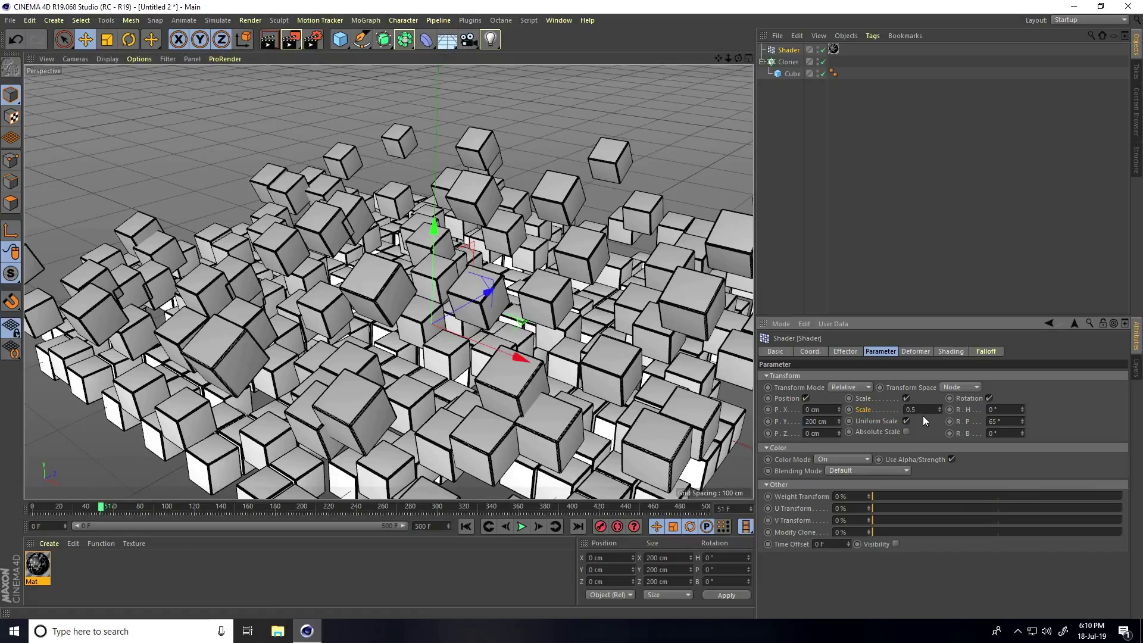
drag(926, 408, 895, 410)
text(-1)
key(Return)
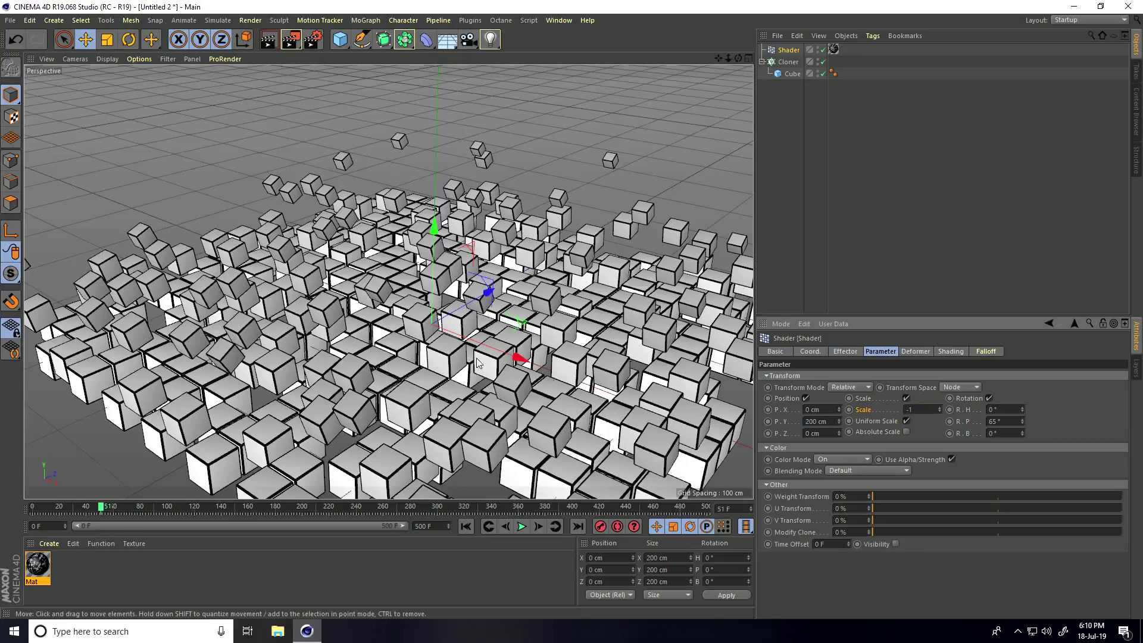
scroll(463, 379, down, 1)
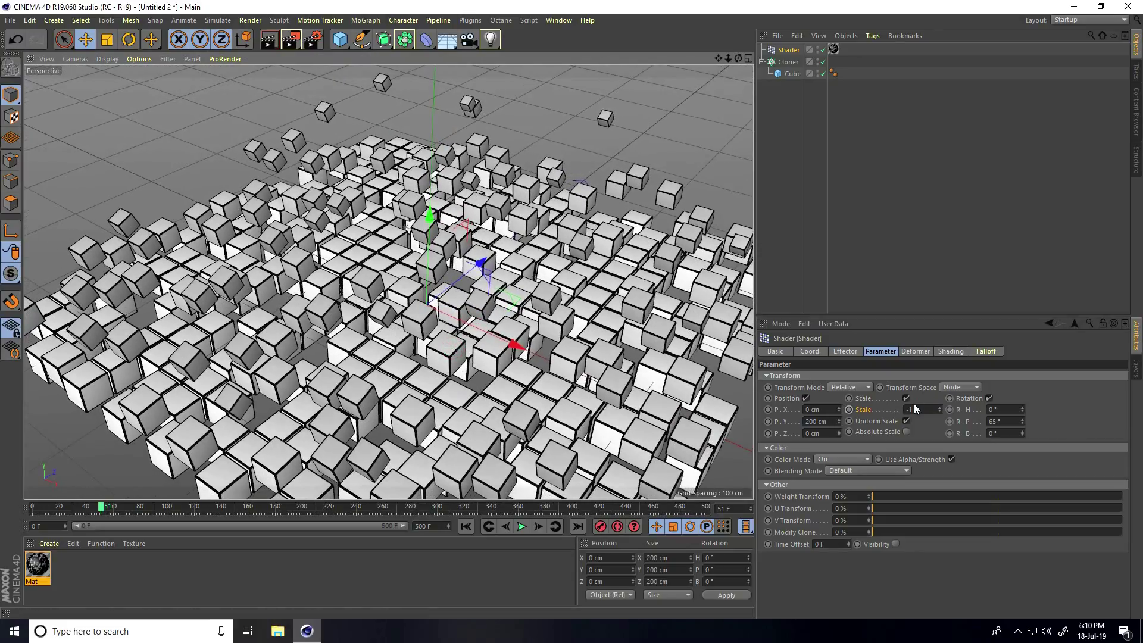
- Set the Shader effector's R.P rotation to 360°, play the animation from the start and return to the first frame
click(959, 422)
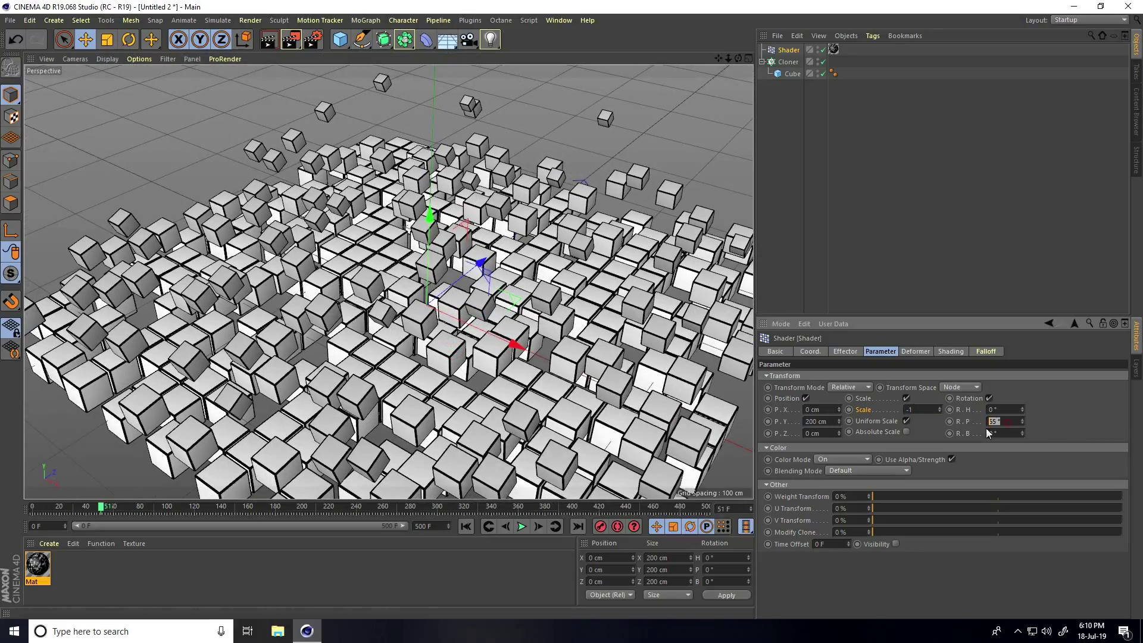
text(360)
key(Return)
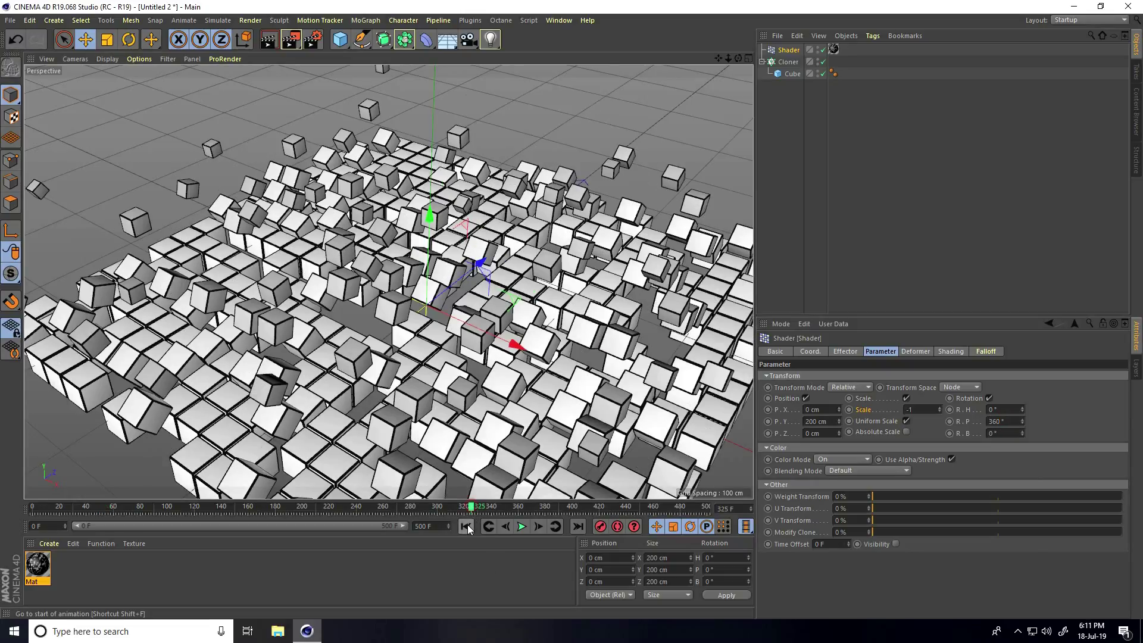
click(466, 527)
click(520, 527)
scroll(444, 381, down, 5)
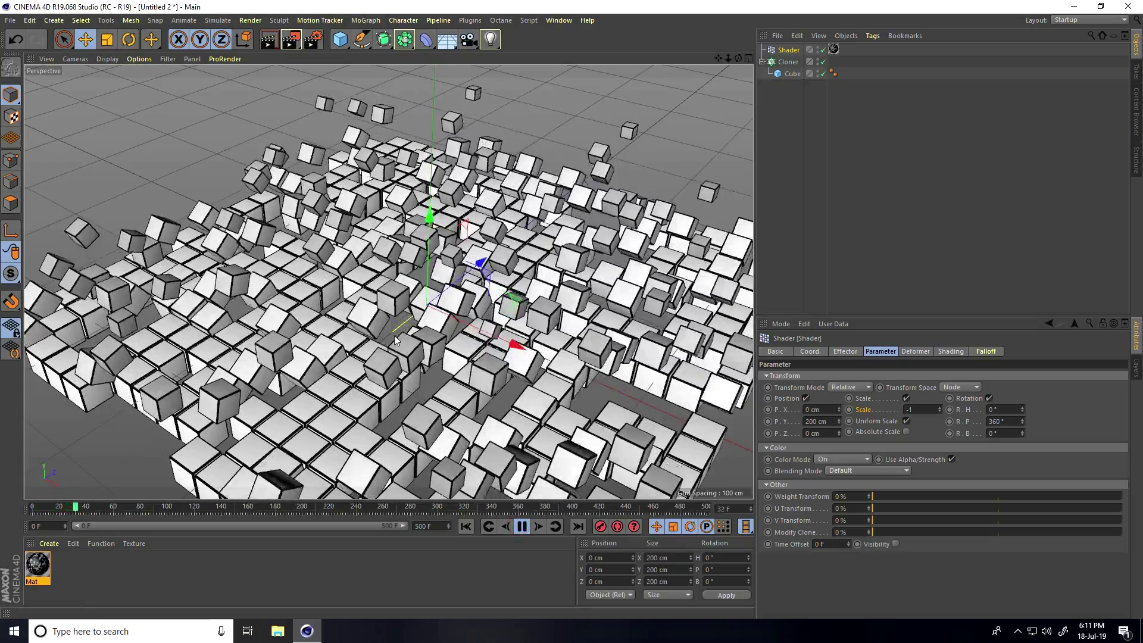
scroll(422, 323, up, 3)
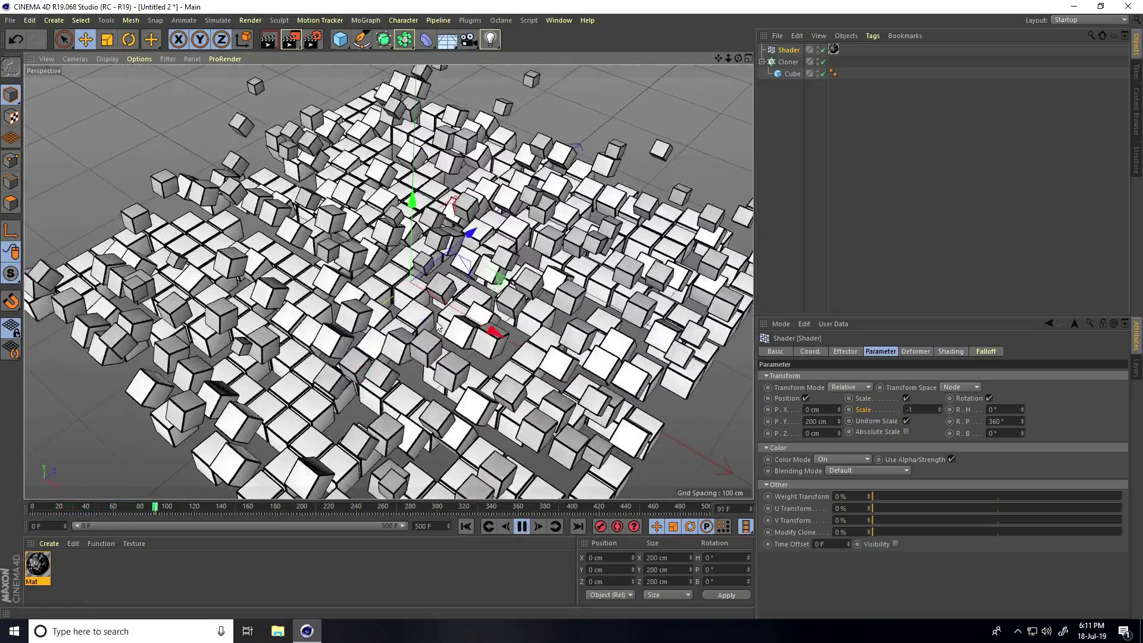
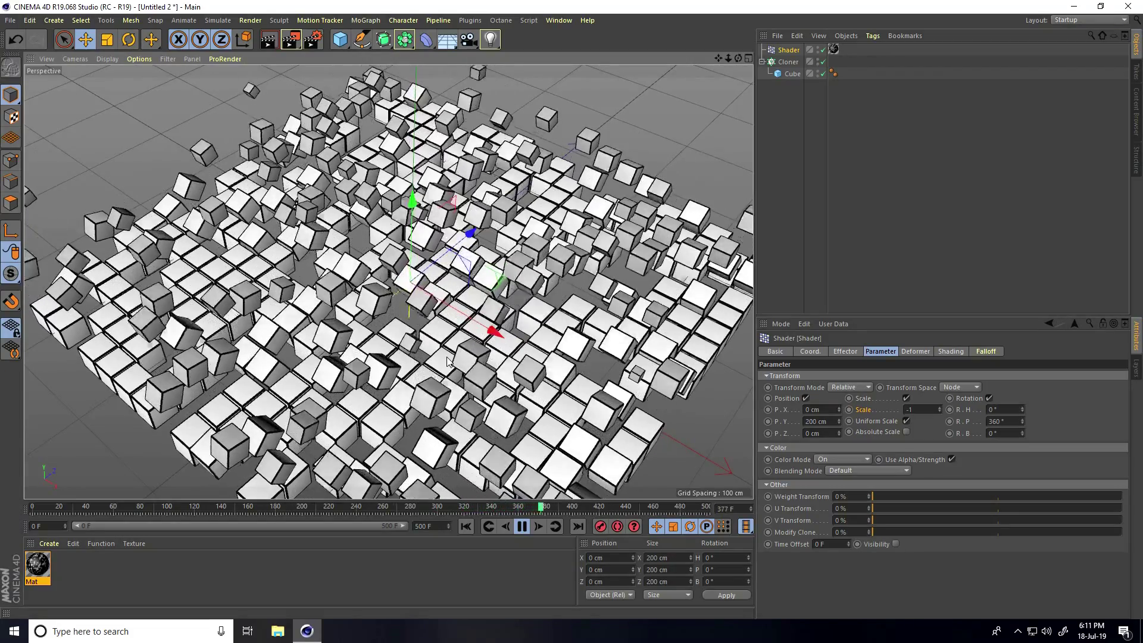
click(522, 528)
click(465, 526)
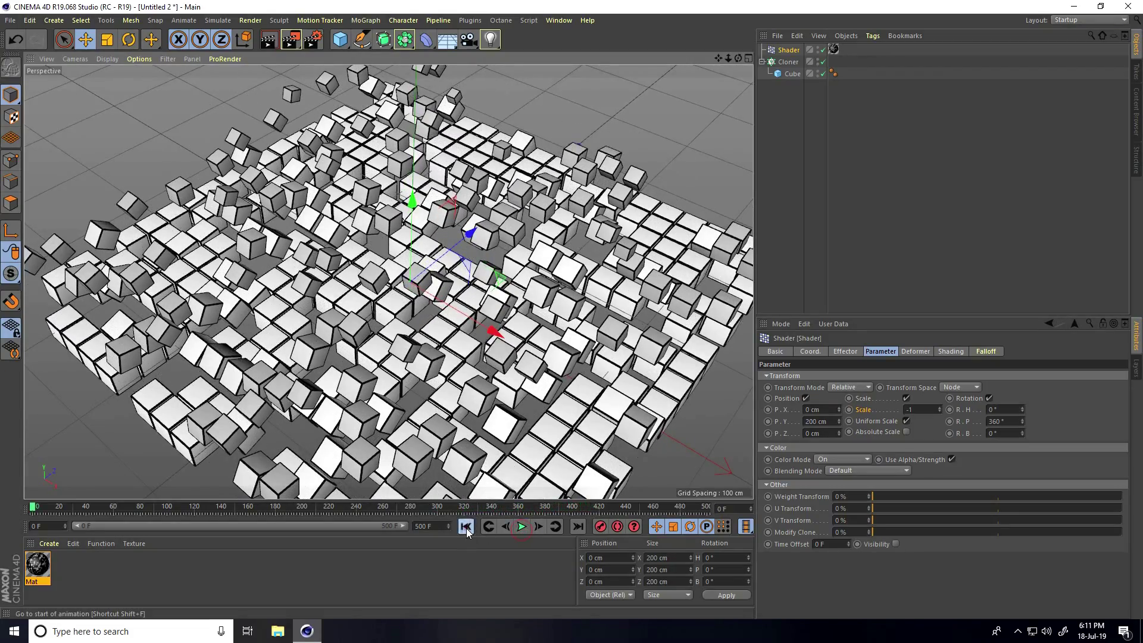
- Collapse the Cloner's hierarchy and duplicate the Cloner with its cube
alt+drag(451, 374, 458, 326)
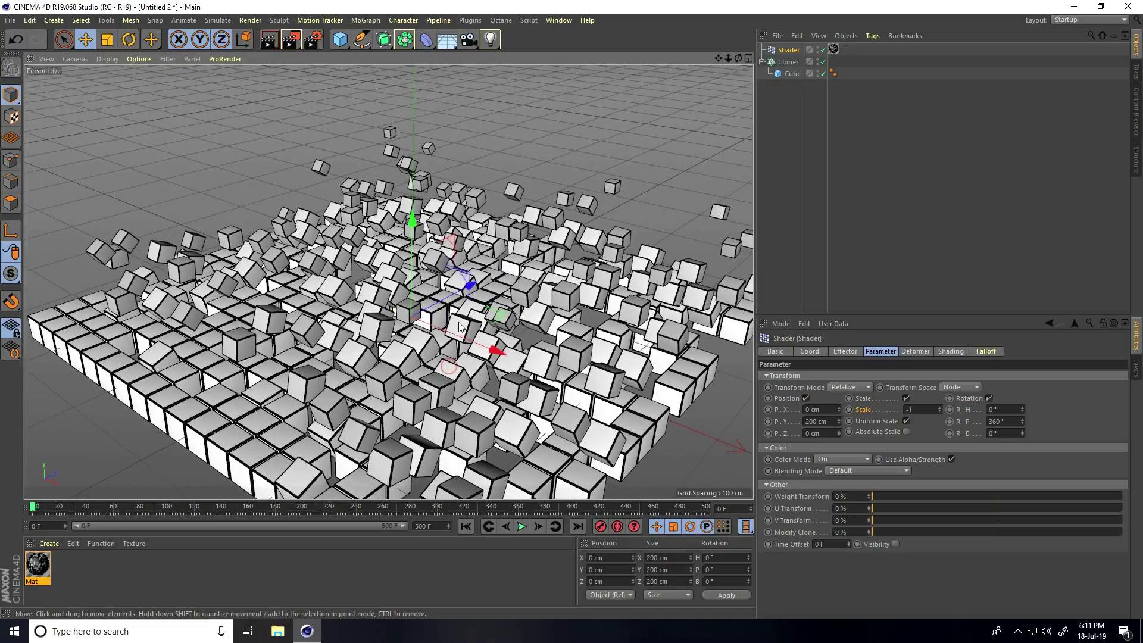
click(762, 62)
click(785, 62)
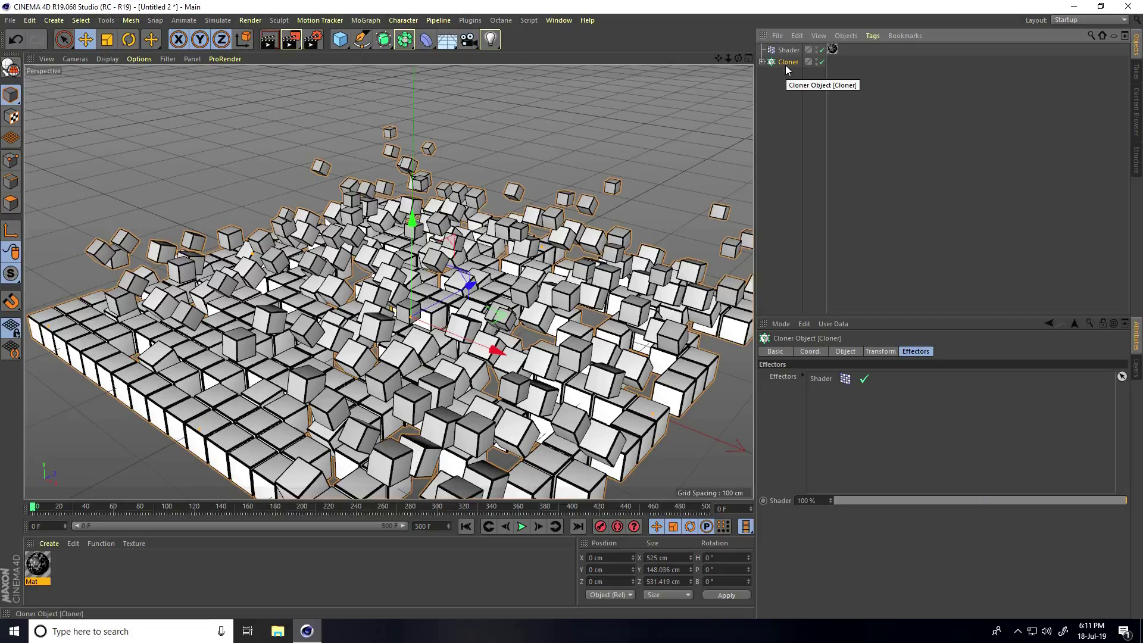
key(ctrl+c)
key(ctrl+v)
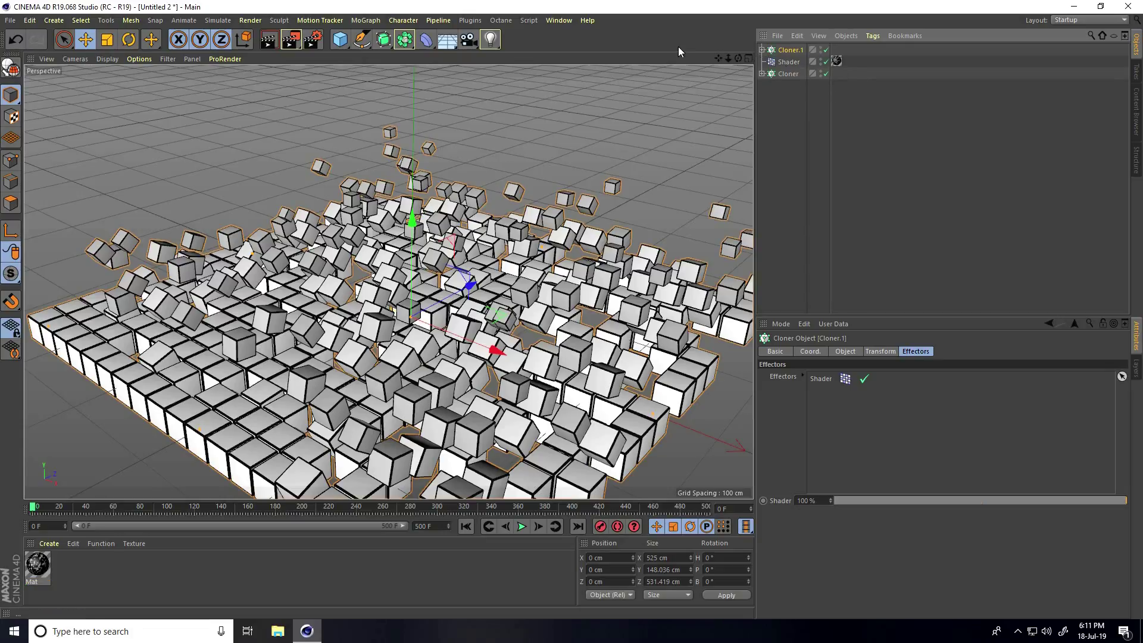
- Add a sphere with a 5 cm radius and raise it to about 59 cm in Y
click(340, 40)
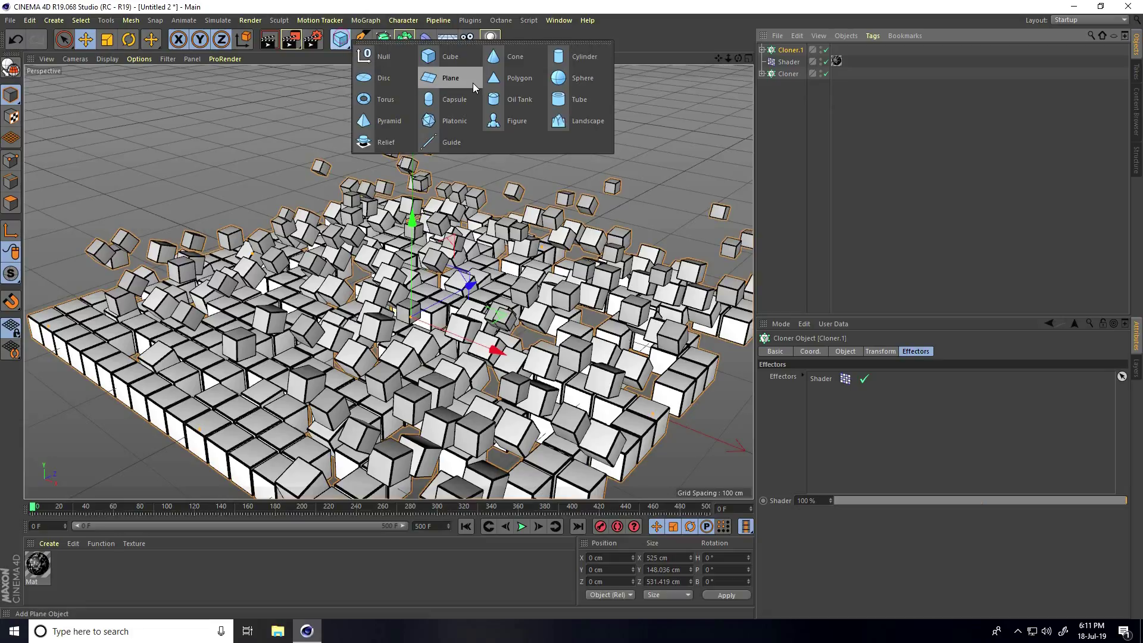
click(586, 80)
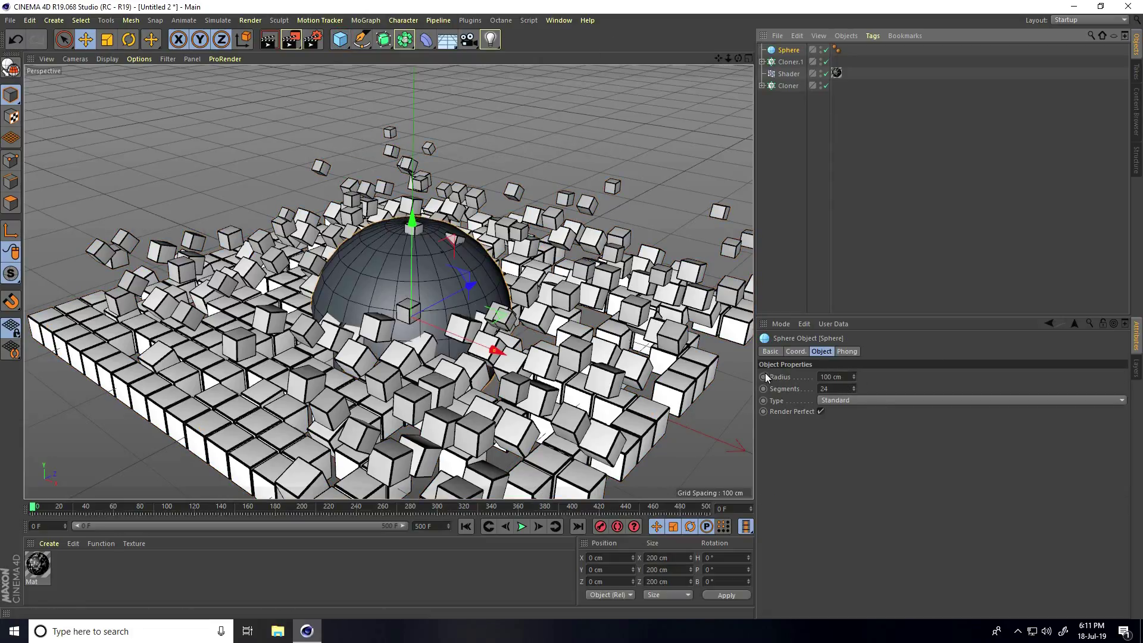
click(841, 376)
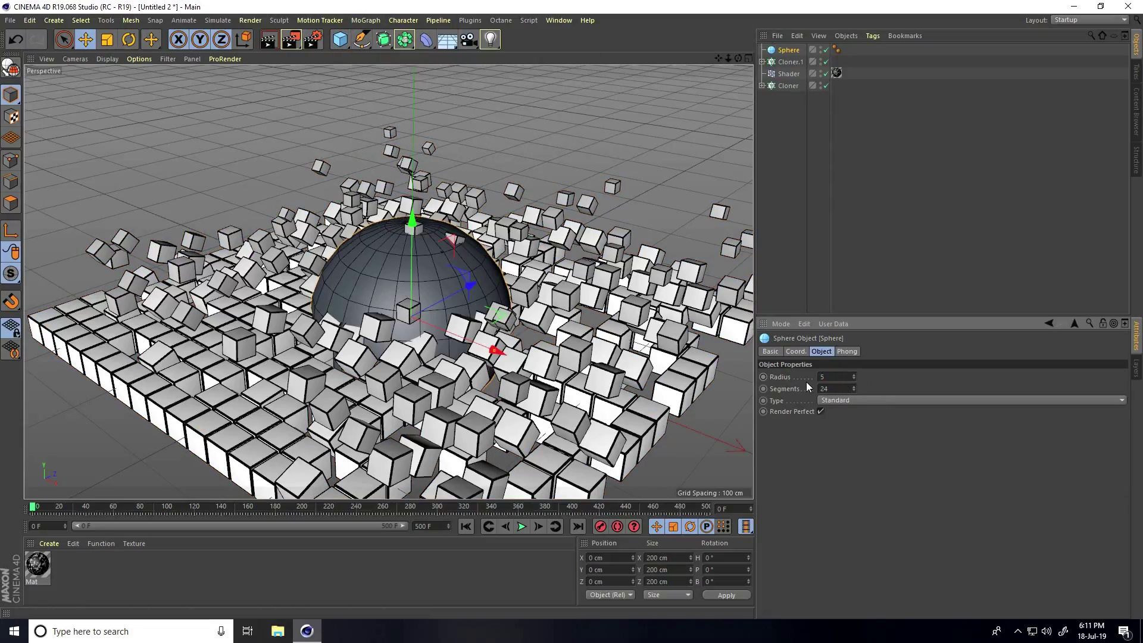
text(5)
click(524, 169)
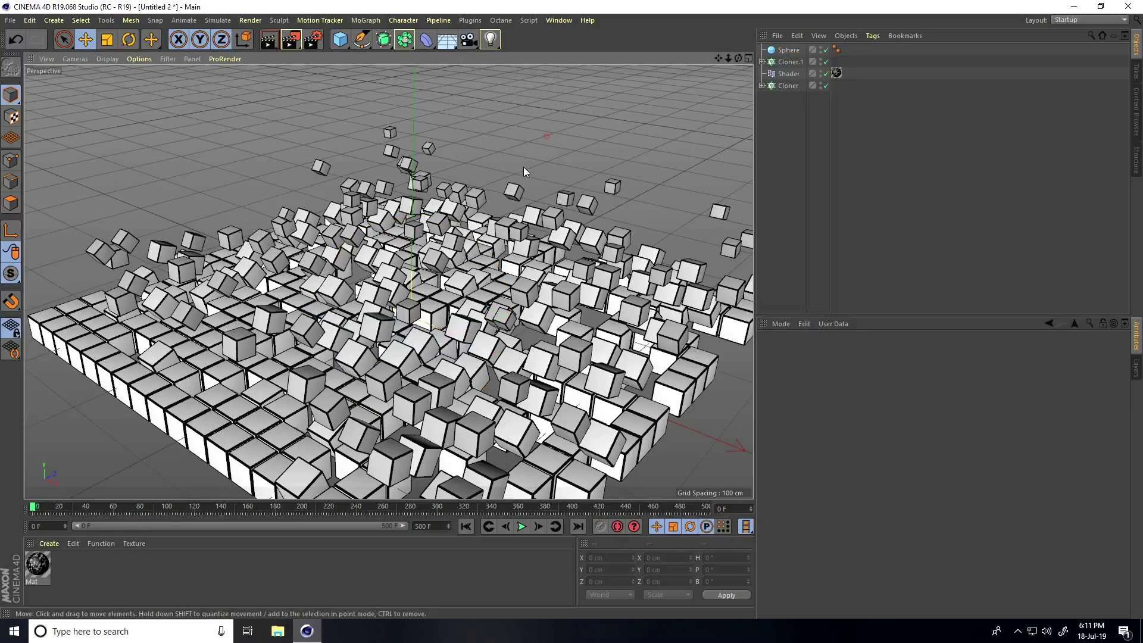
click(789, 50)
drag(413, 216, 413, 162)
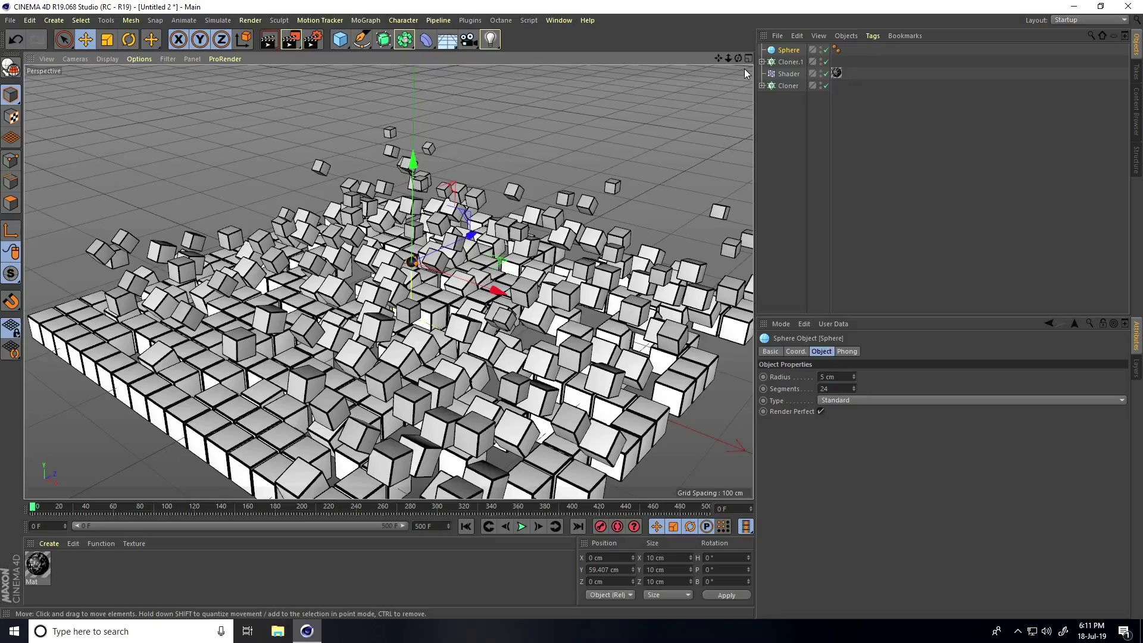
- Move the cube out of Cloner.1 and make the sphere the cloner's child instead
click(762, 62)
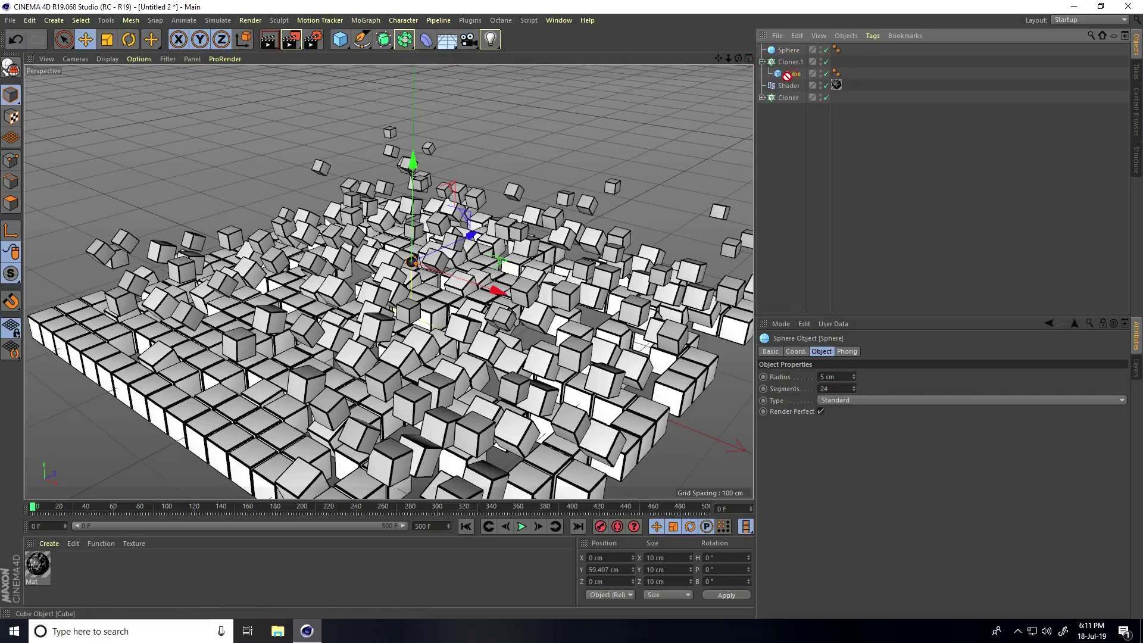
drag(783, 84, 782, 85)
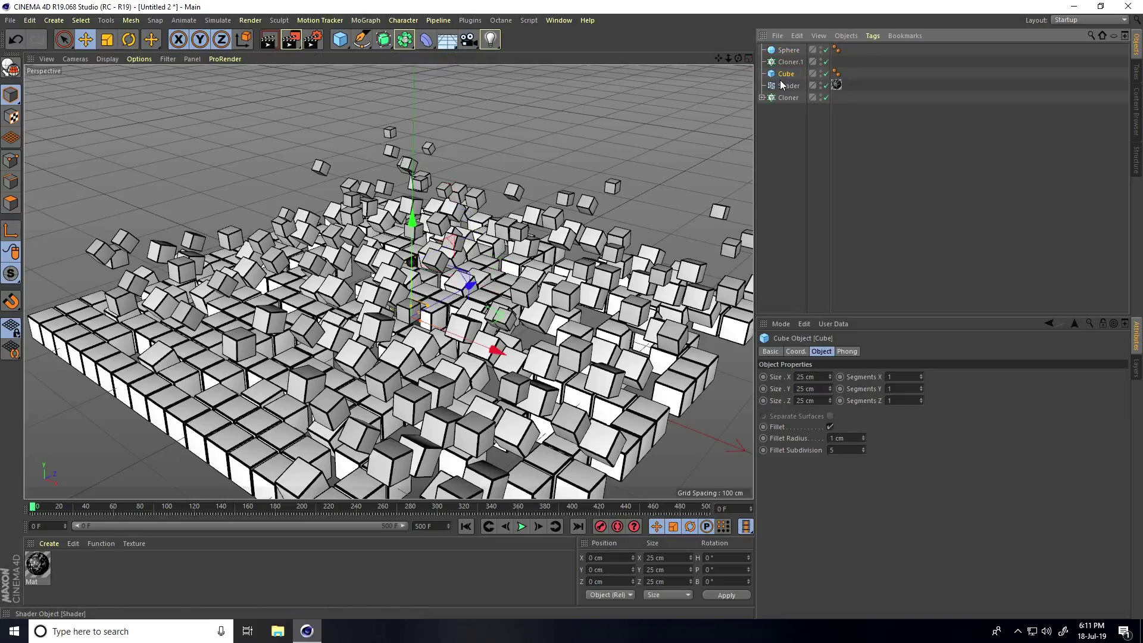
click(788, 51)
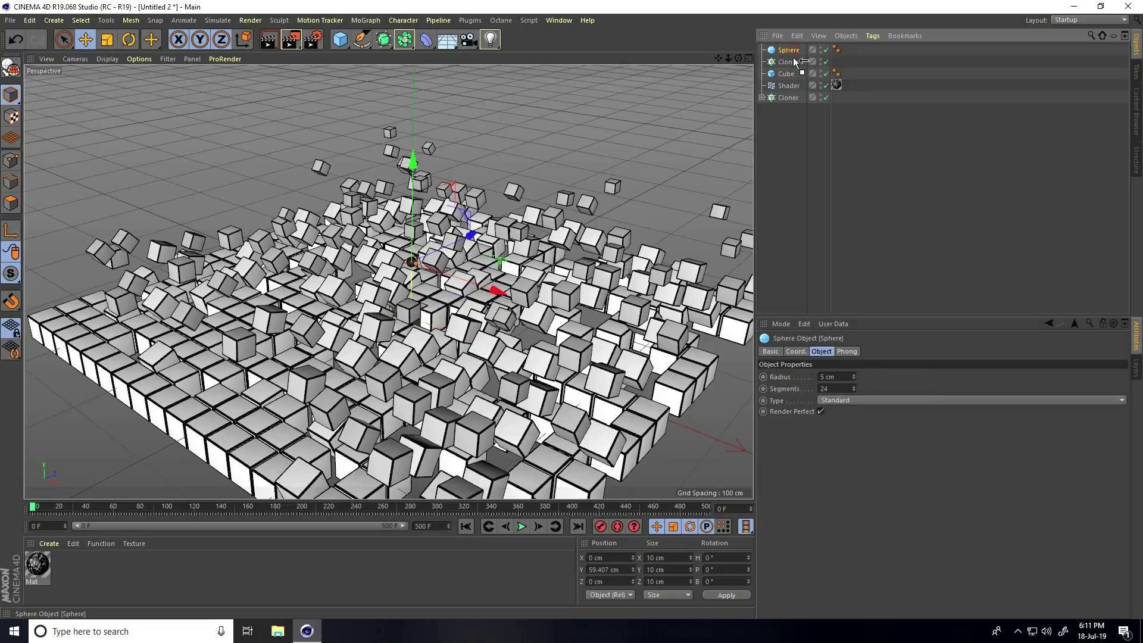
drag(792, 66, 791, 63)
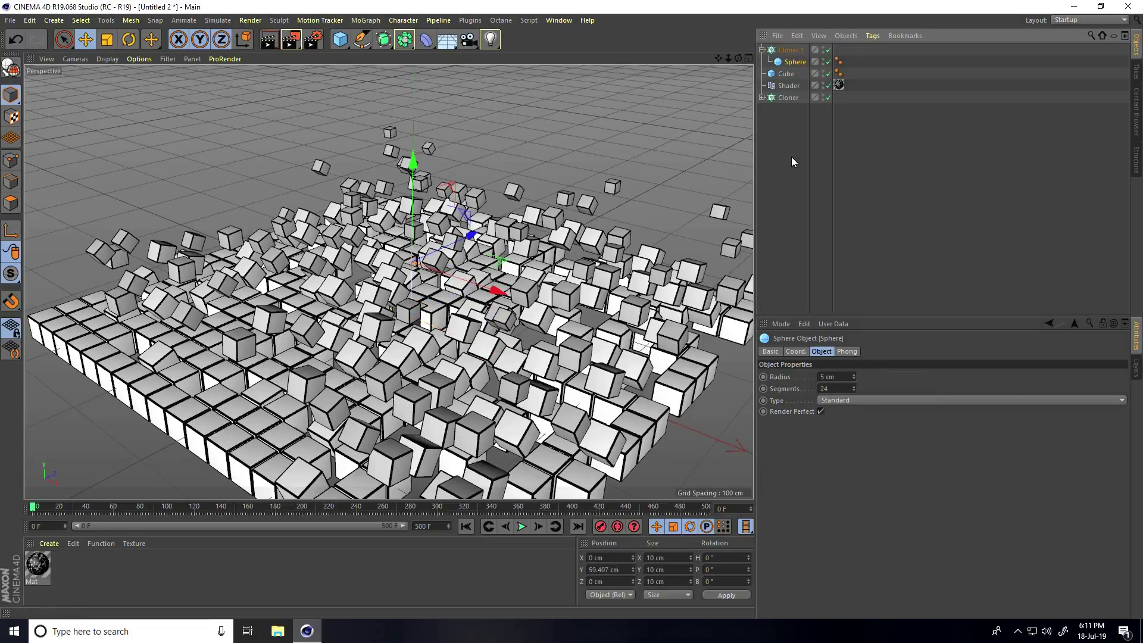
- Raise Cloner.1 to about 54 cm in Y above the cubes and preview the animation from the first frame
click(467, 526)
click(785, 50)
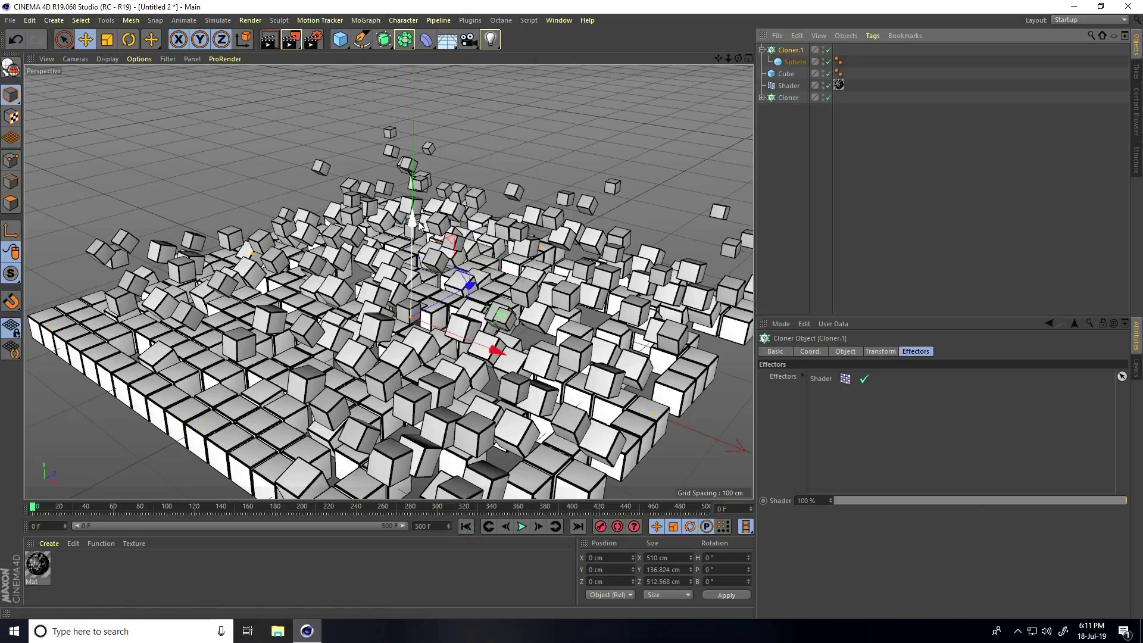
drag(419, 224, 412, 175)
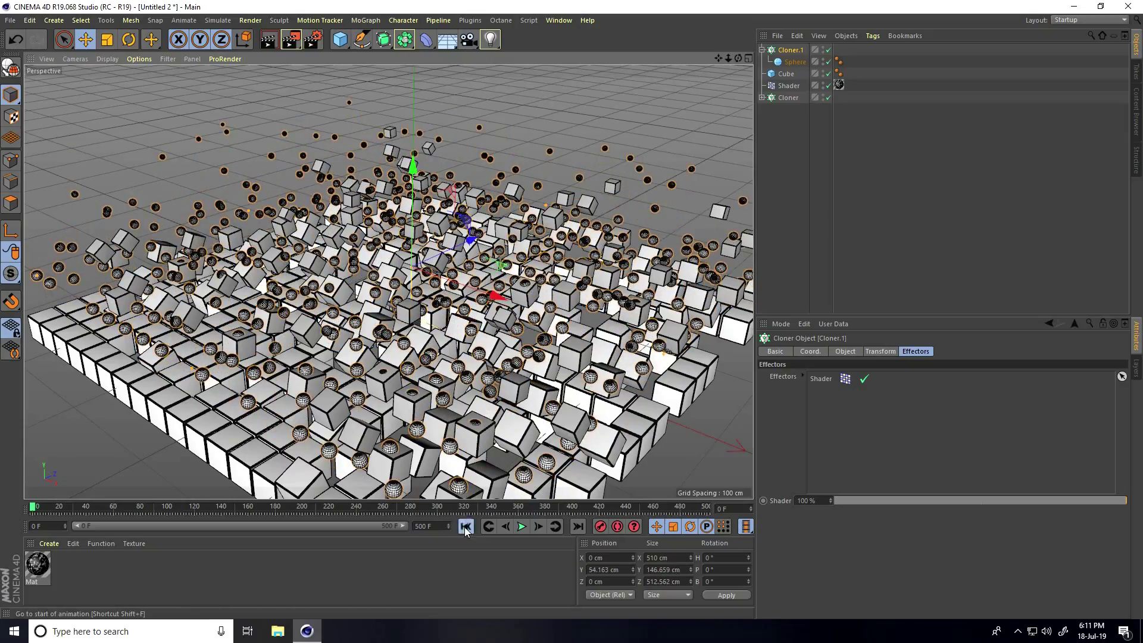
click(521, 527)
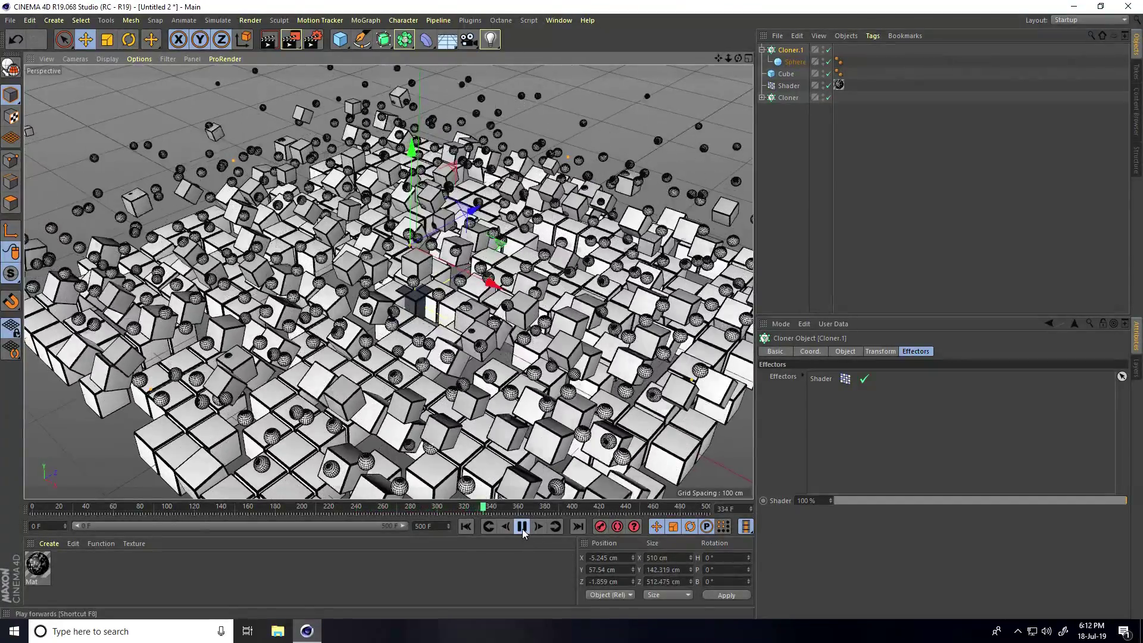
key(F8)
- Duplicate the Shader effector together with its material
click(787, 87)
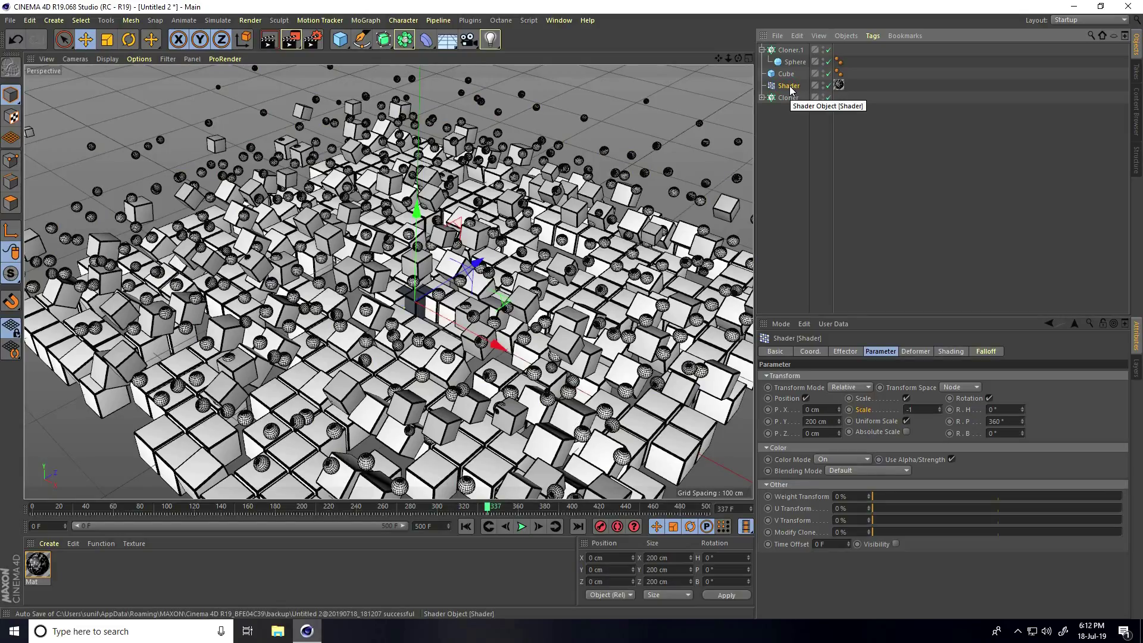
key(ctrl+c)
key(ctrl+v)
- Replace the Shader effector with Shader.1 in Cloner.1's effector list
click(790, 62)
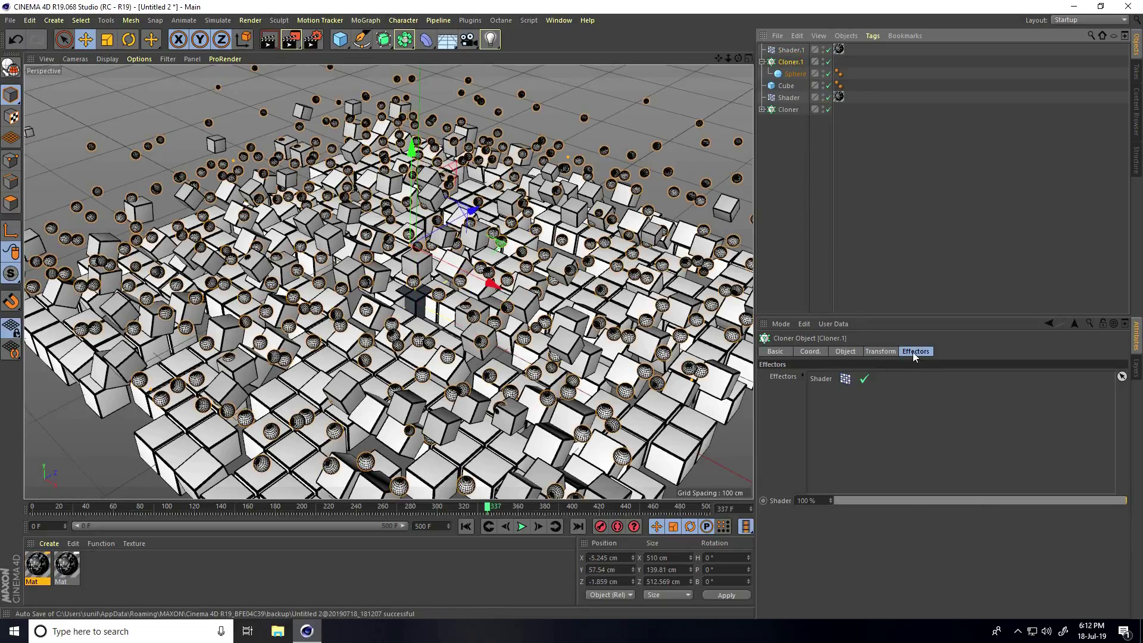
click(823, 384)
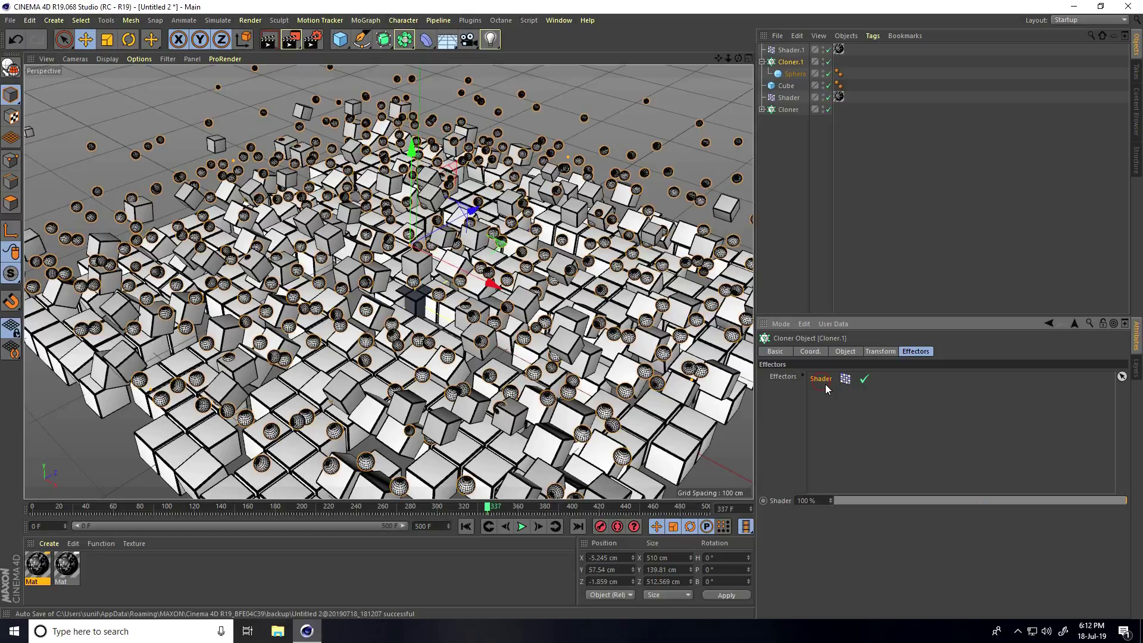
key(Delete)
click(787, 51)
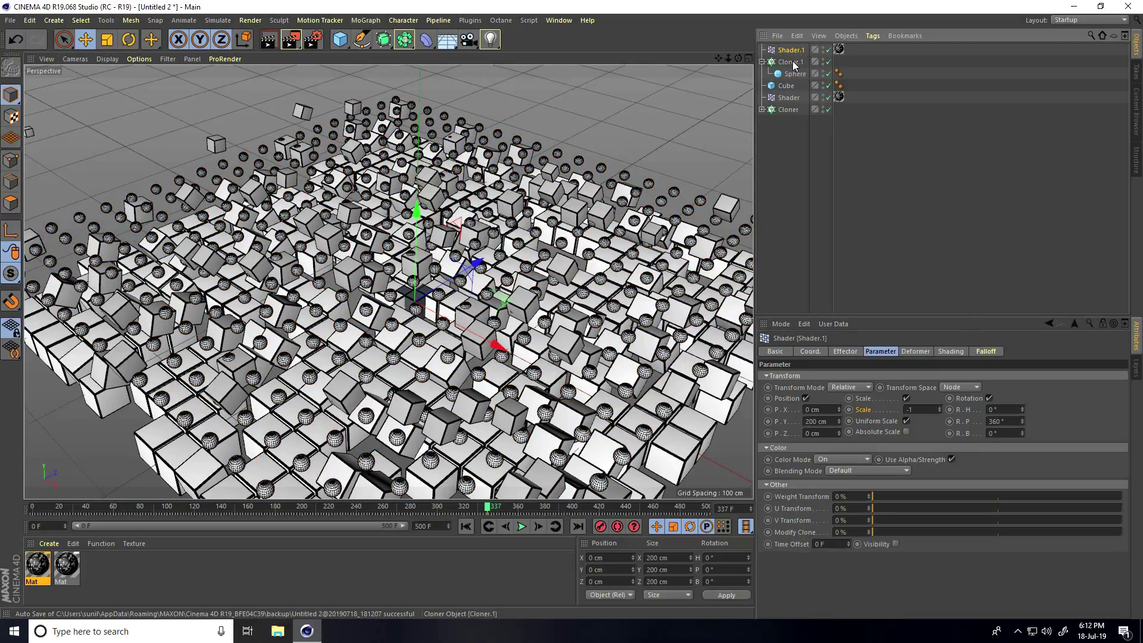
click(792, 62)
drag(873, 438, 857, 453)
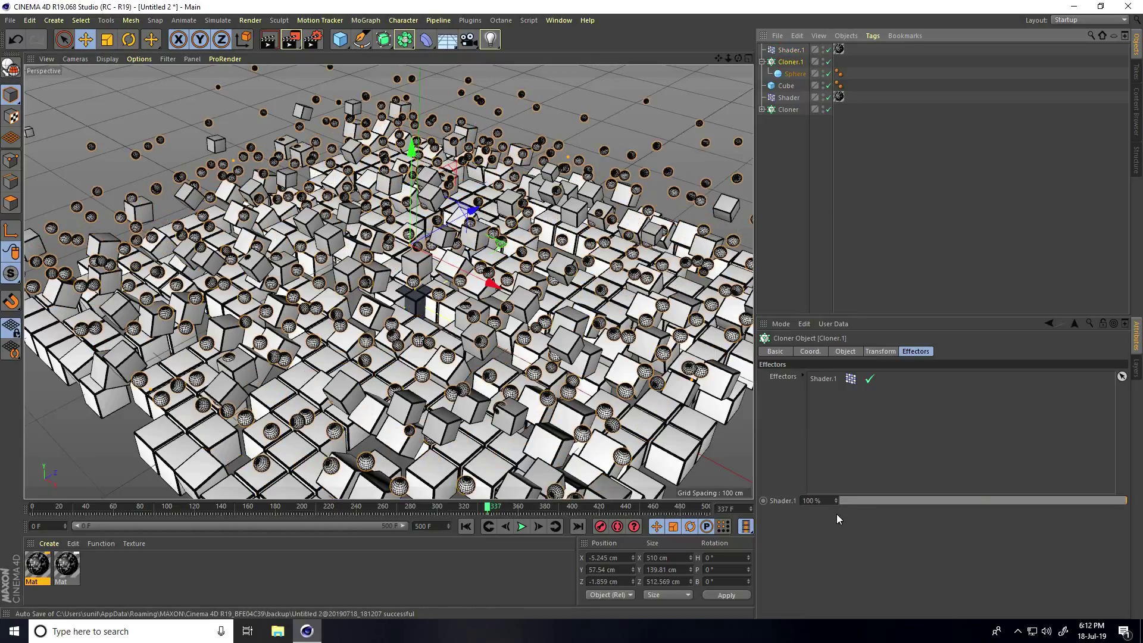
- Set the Shader.1 effector's uniform Scale to 5 and its P.Y position offset to 300 cm
click(788, 53)
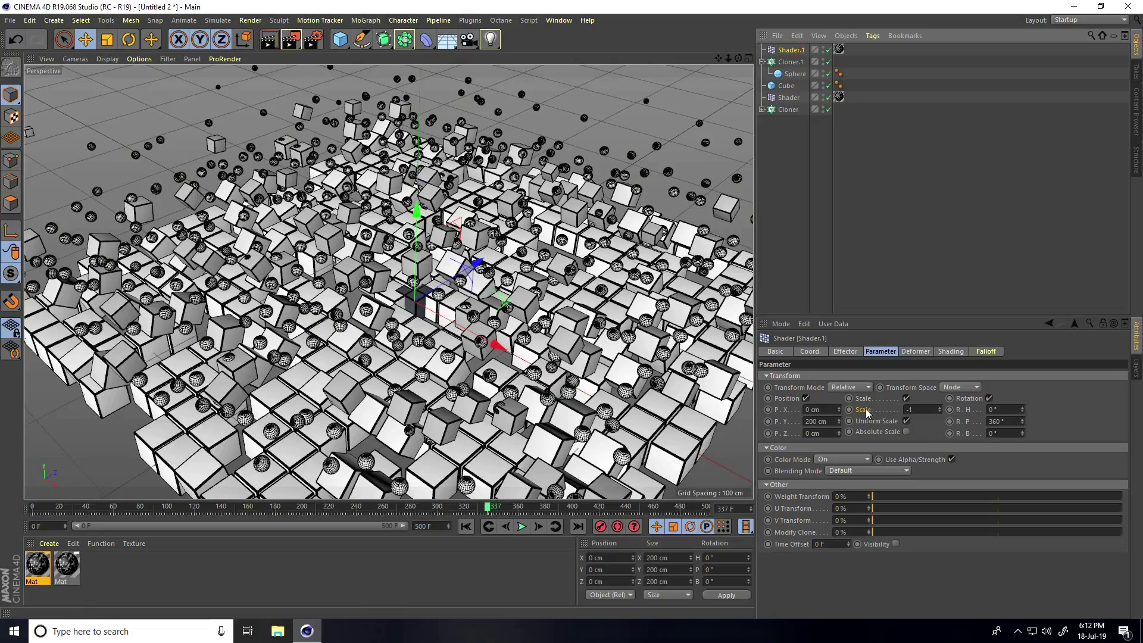
click(908, 410)
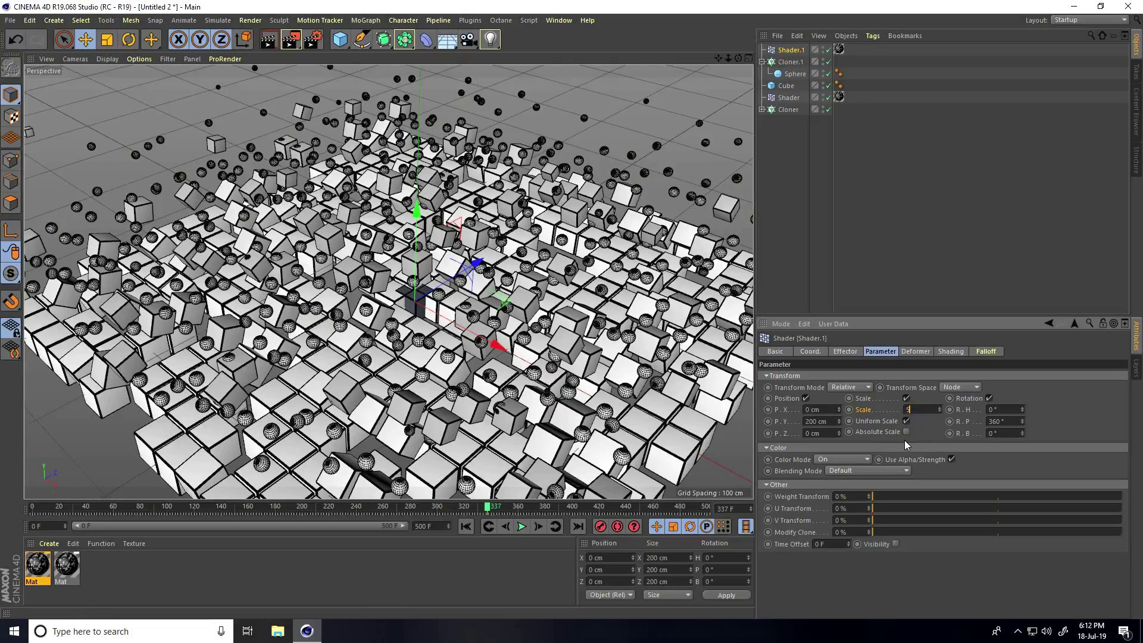
key(Return)
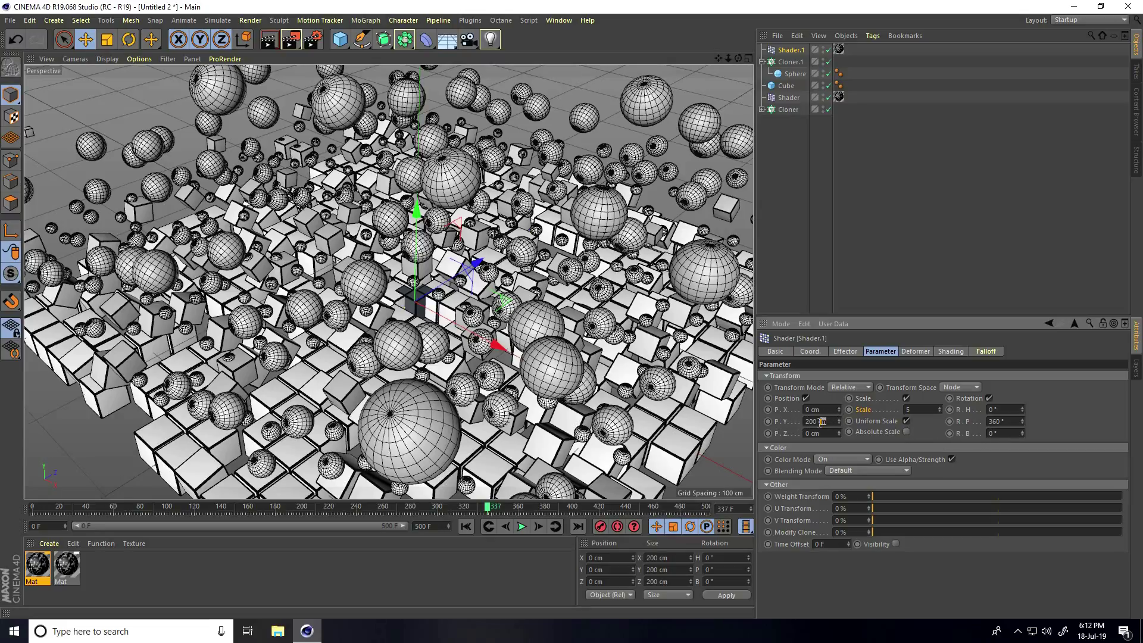
text(300)
key(Return)
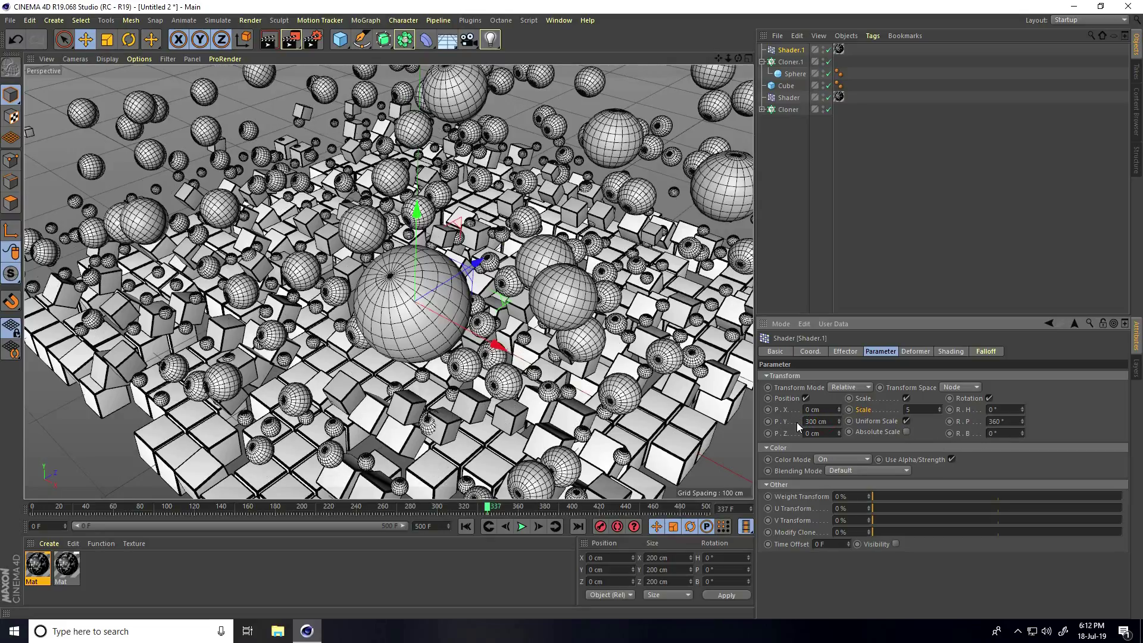
- Play the animation from the start to check how the sphere clones move above the cubes, and stop playback
click(466, 526)
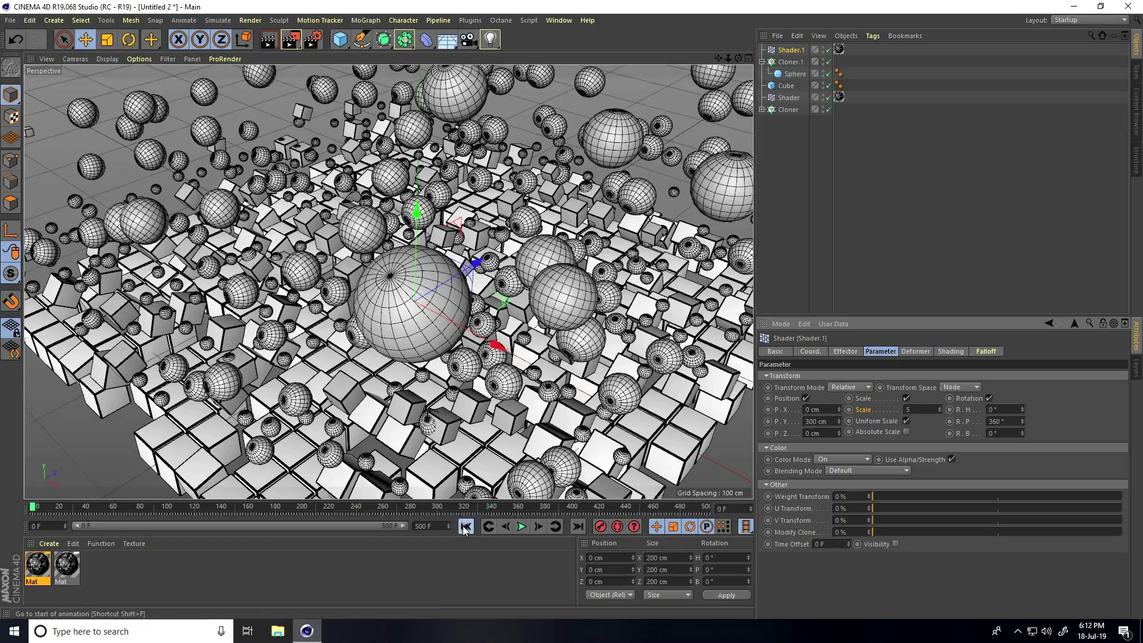
click(522, 528)
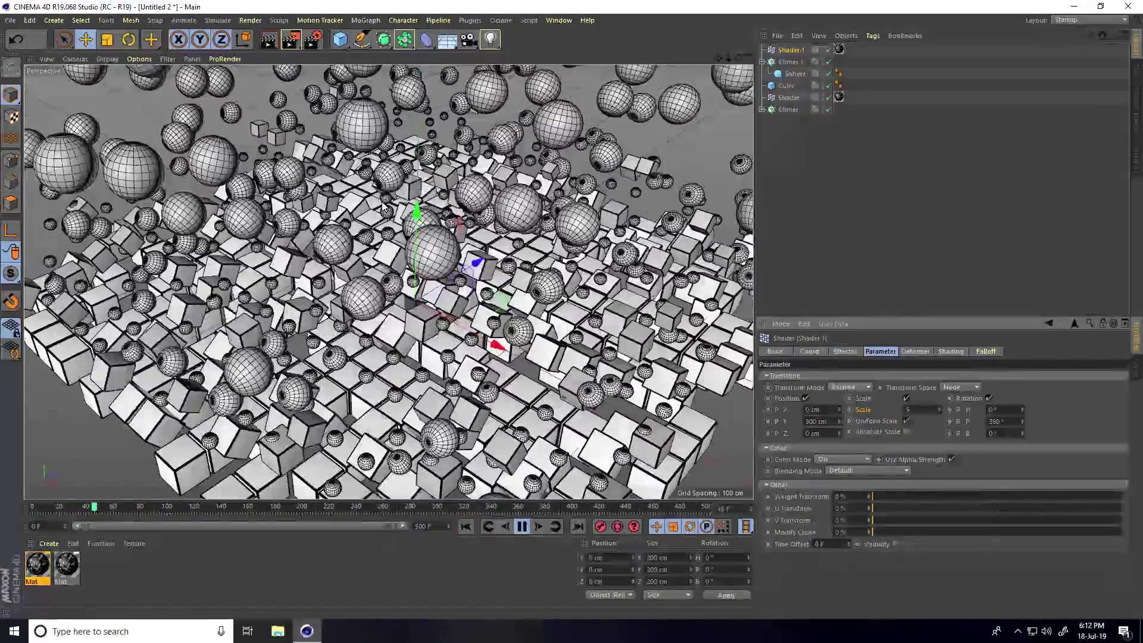
drag(383, 208, 734, 63)
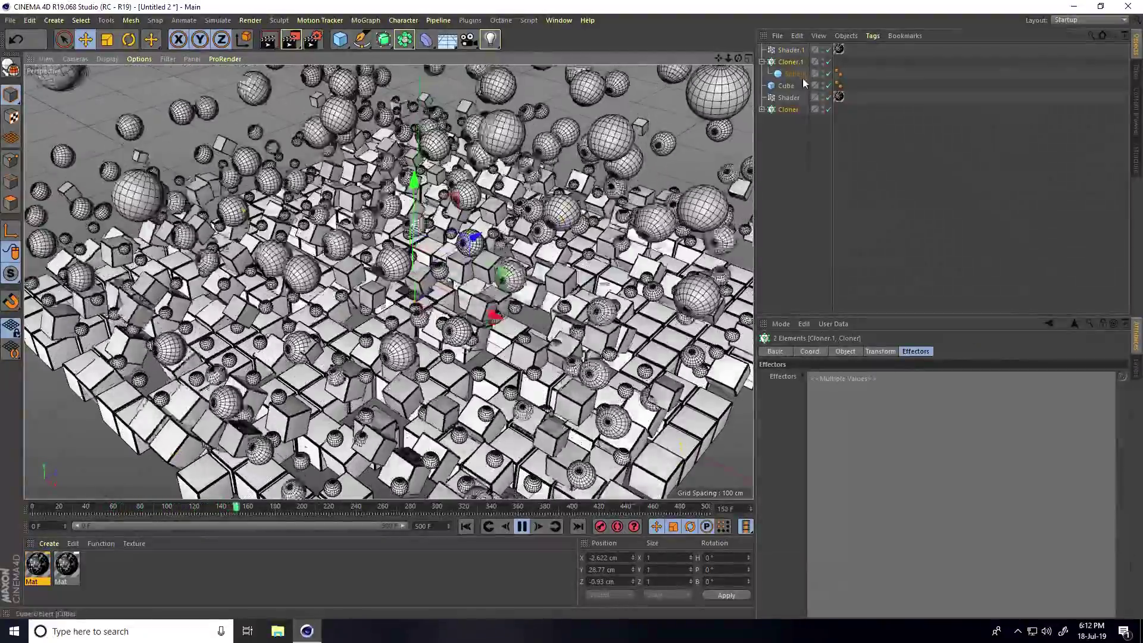
click(790, 62)
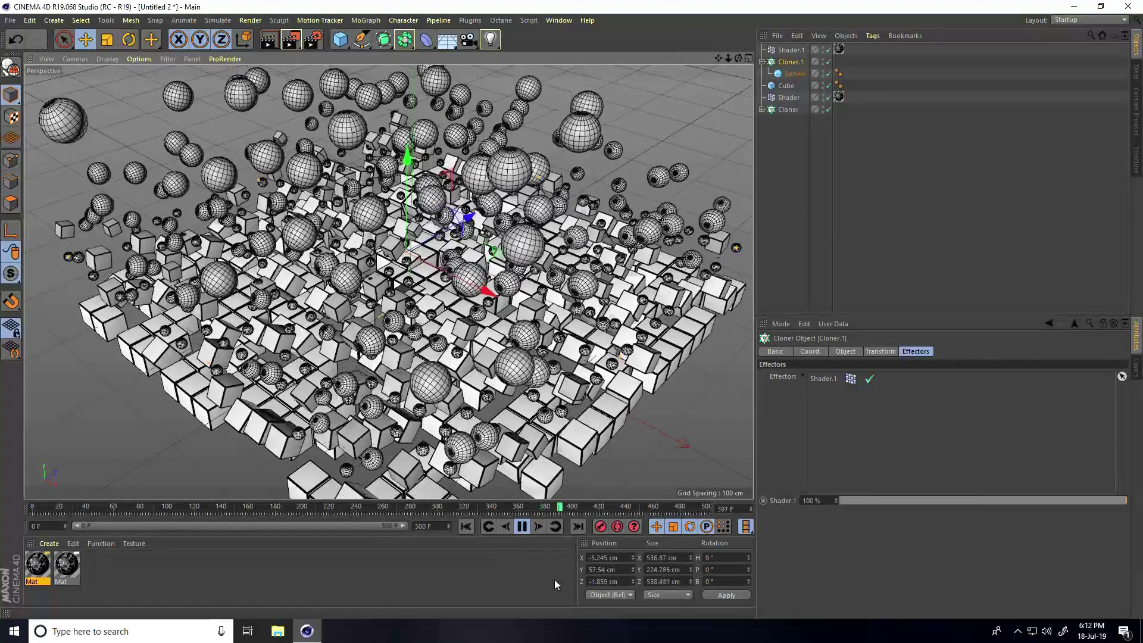
click(522, 525)
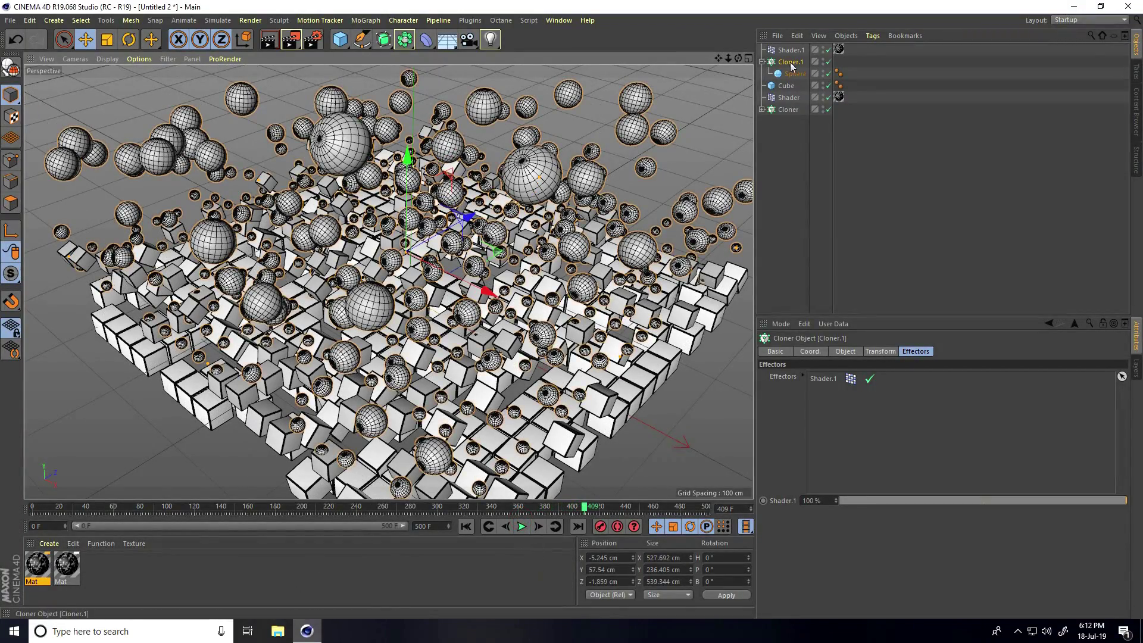
- Edit the noise texture's Animation Speed in the material used by Shader.1 and close the Material Editor
click(838, 50)
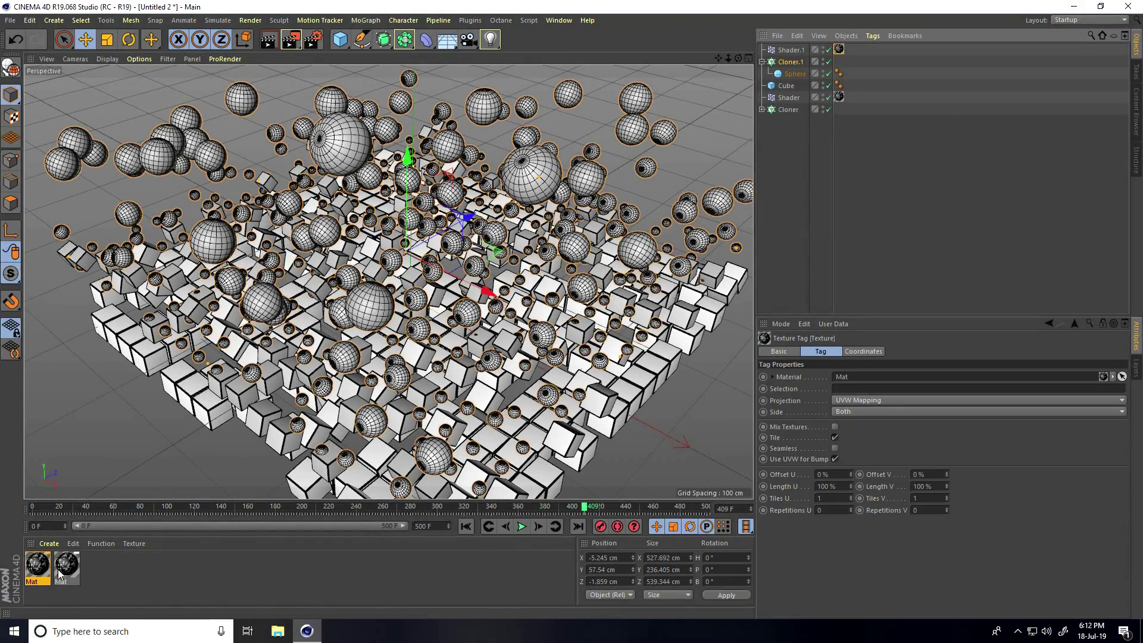
click(40, 567)
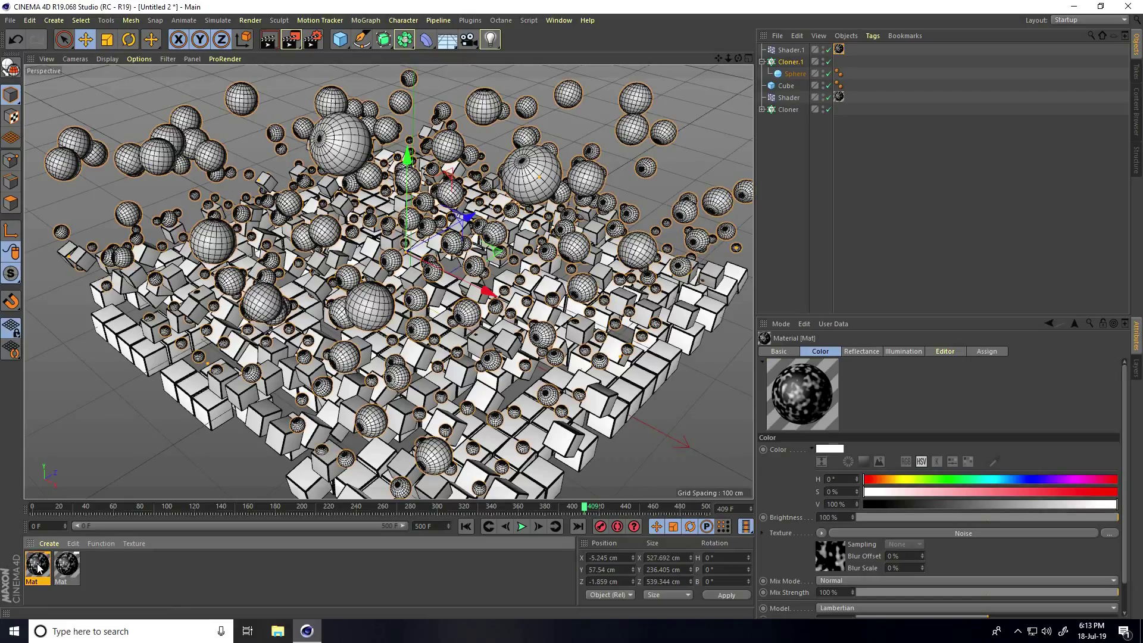
double_click(40, 567)
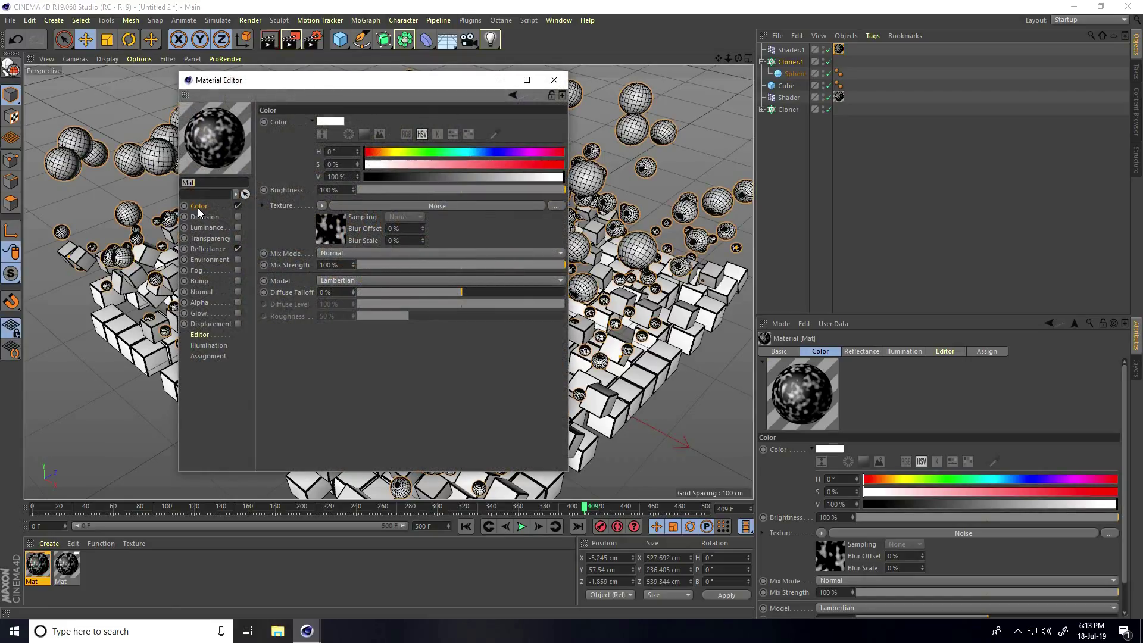
click(369, 206)
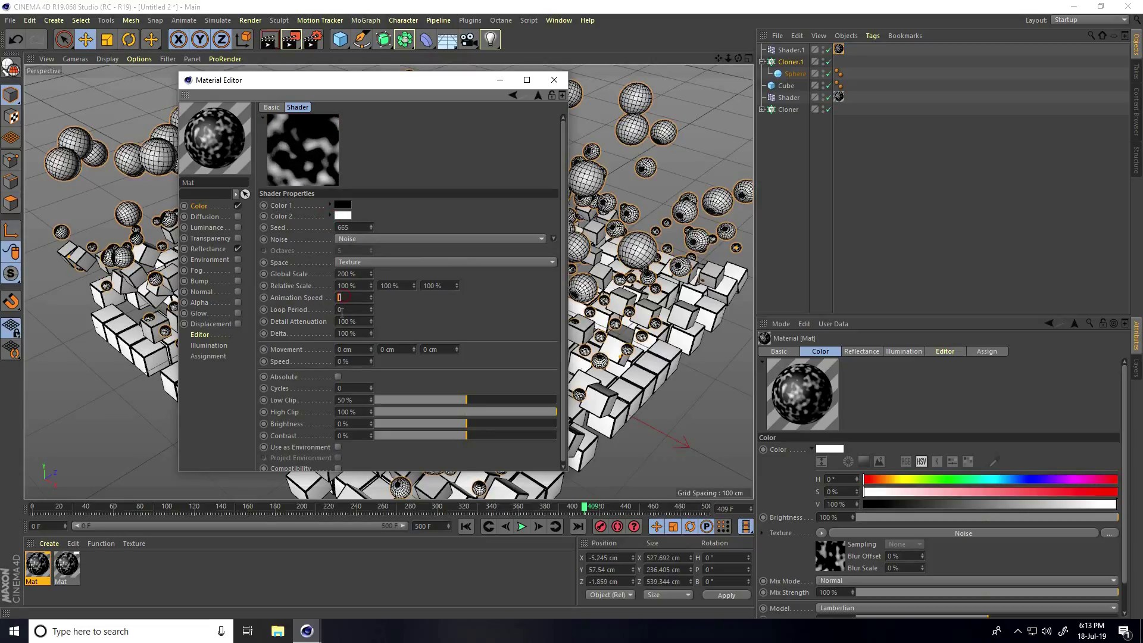
click(553, 80)
- Replay the animation from the first frame to check the noise speed, stopping at about frame 57
click(465, 526)
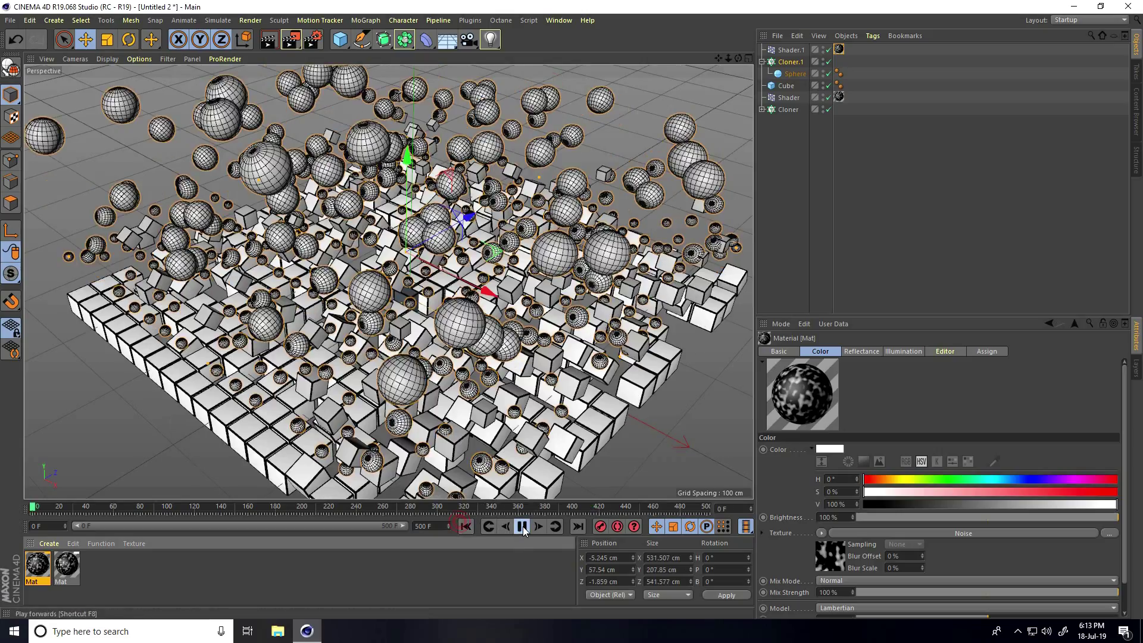
click(521, 526)
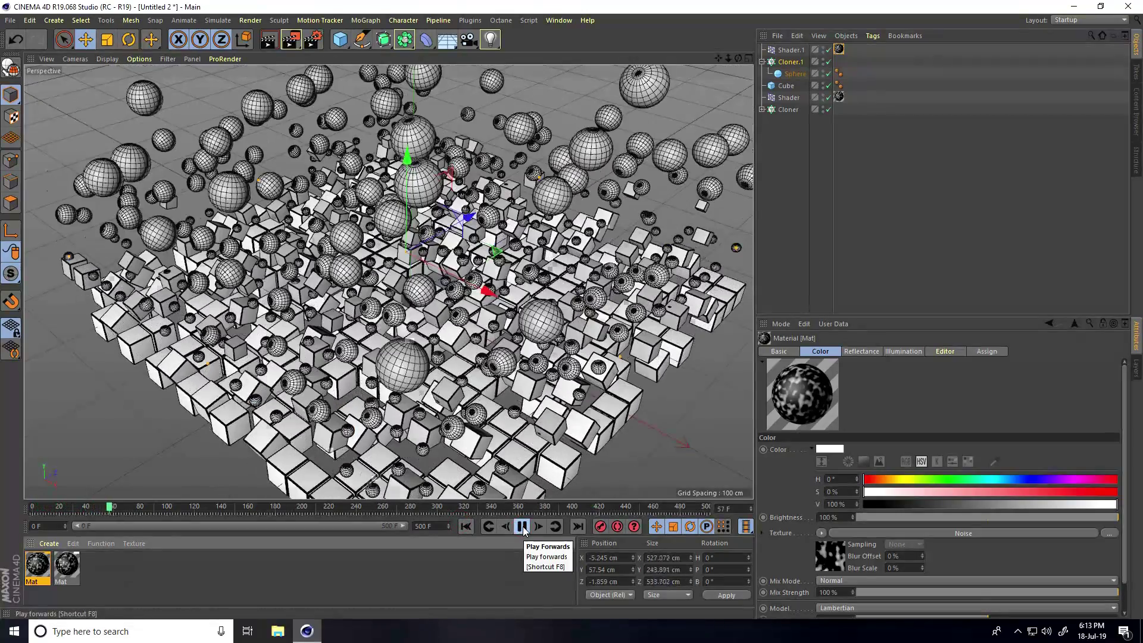
click(522, 527)
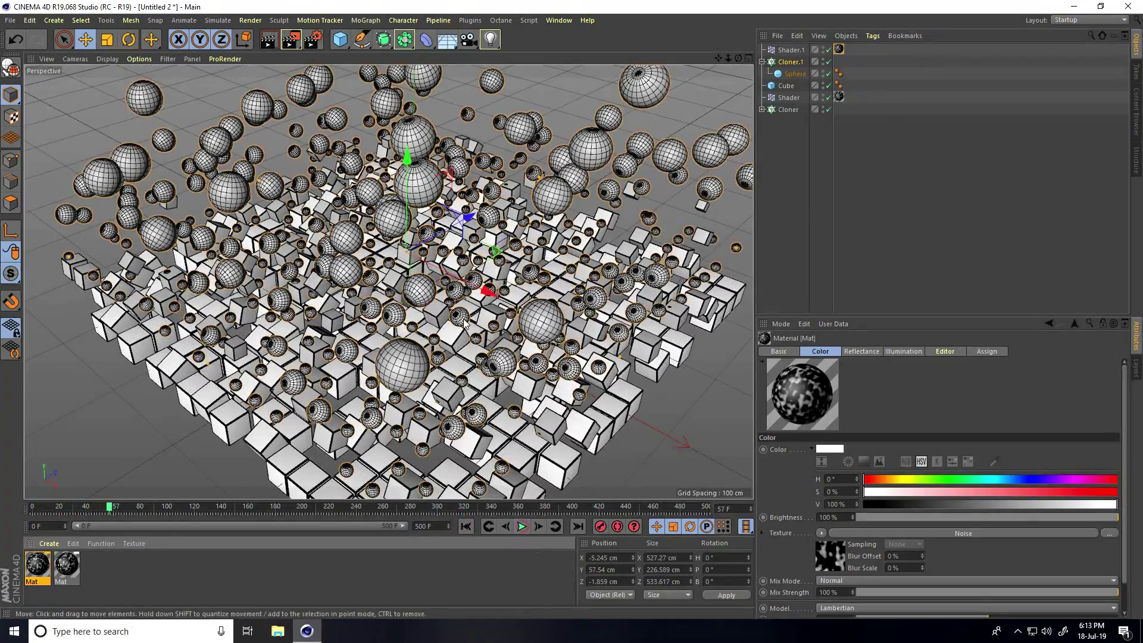
- Set the noise Animation Speed to 1 in the first material and close the Material Editor
double_click(36, 570)
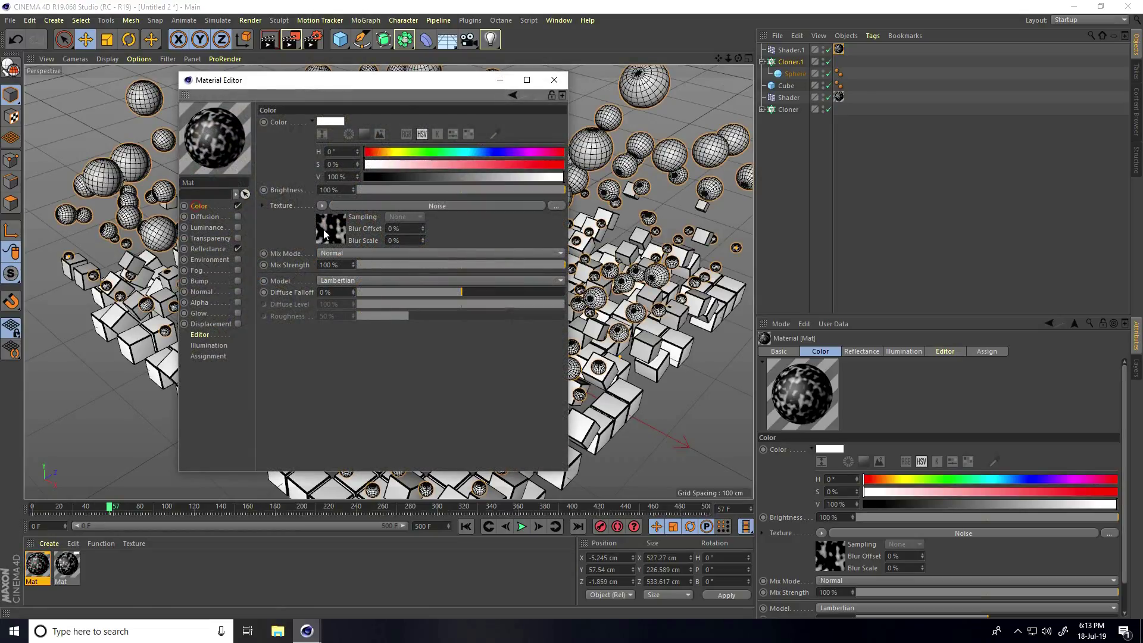
click(329, 229)
click(349, 297)
text(1)
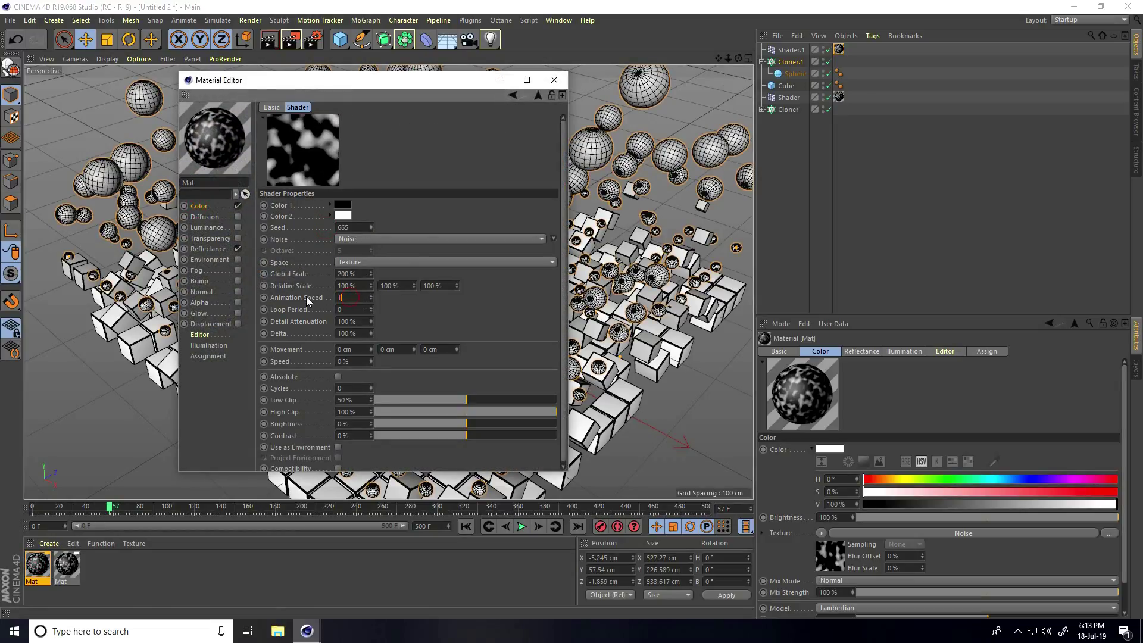
key(Return)
key(Escape)
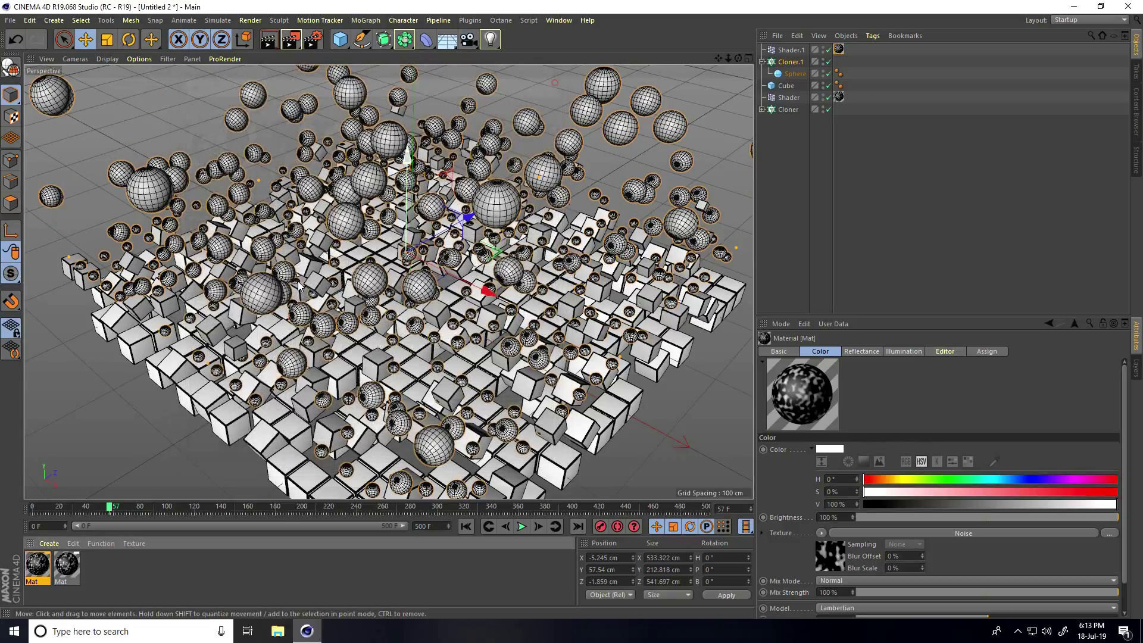
- Set the noise Animation Speed to 2 in the second material, which drives the cube cloner's Shader effector
click(67, 565)
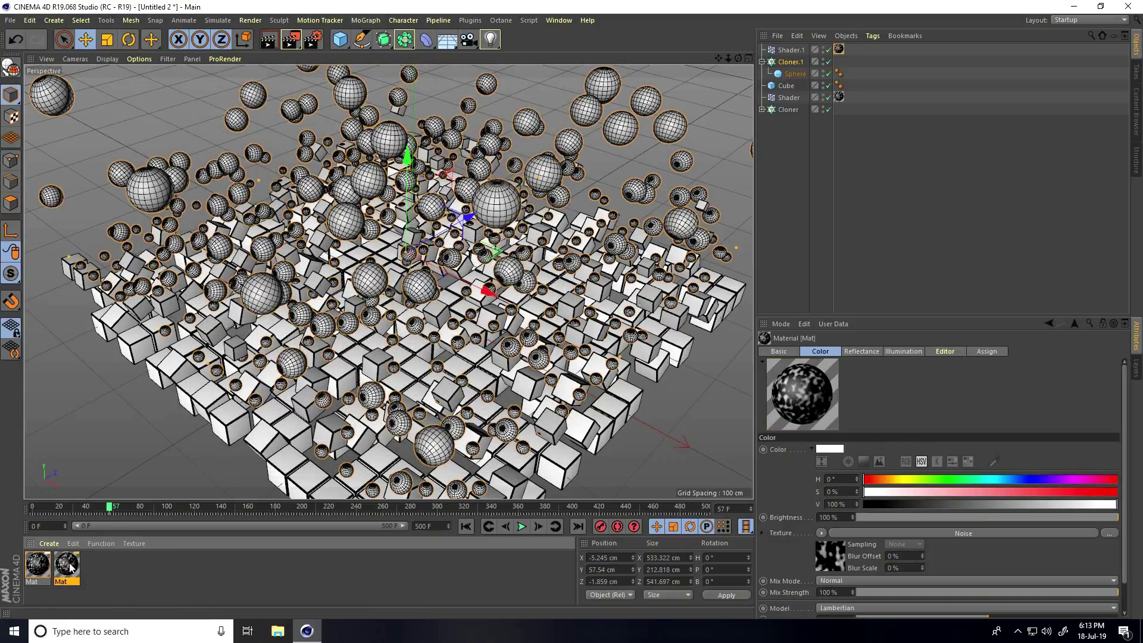
double_click(66, 566)
click(319, 223)
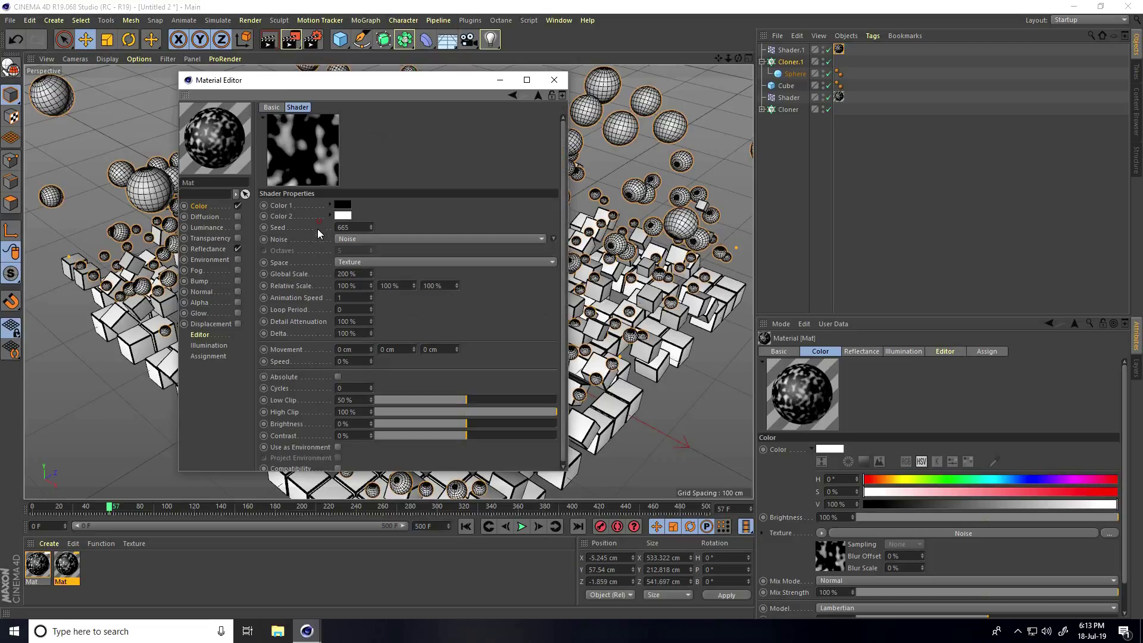
double_click(348, 298)
text(2)
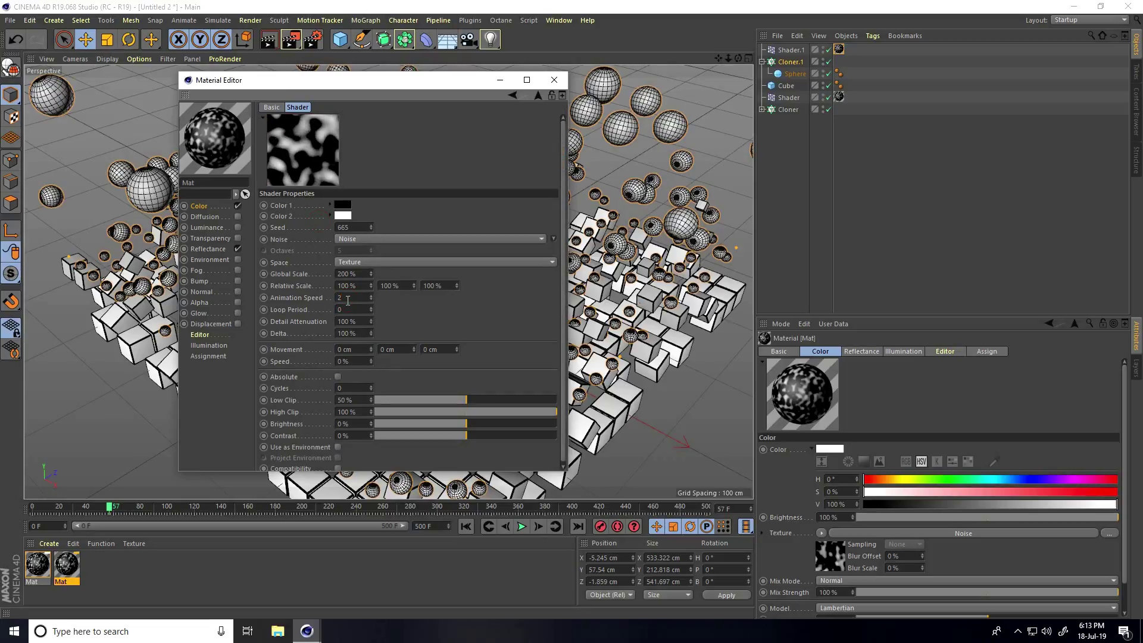
key(Return)
click(554, 80)
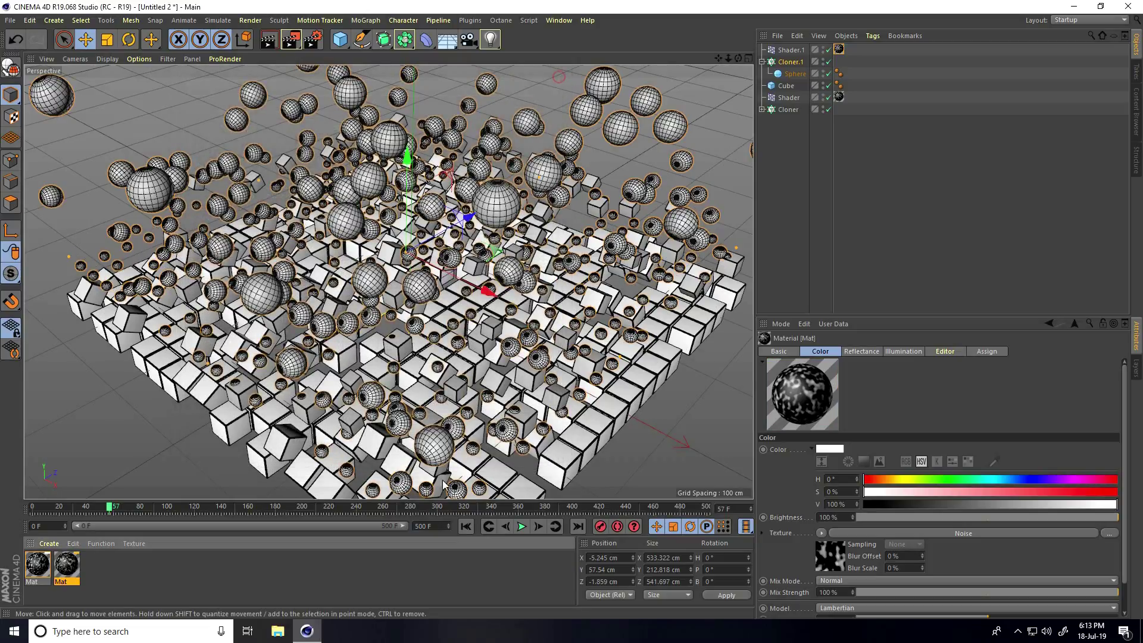
- Play the animation from the first frame to check the cubes' faster noise, stopping at about frame 116
click(467, 530)
click(520, 527)
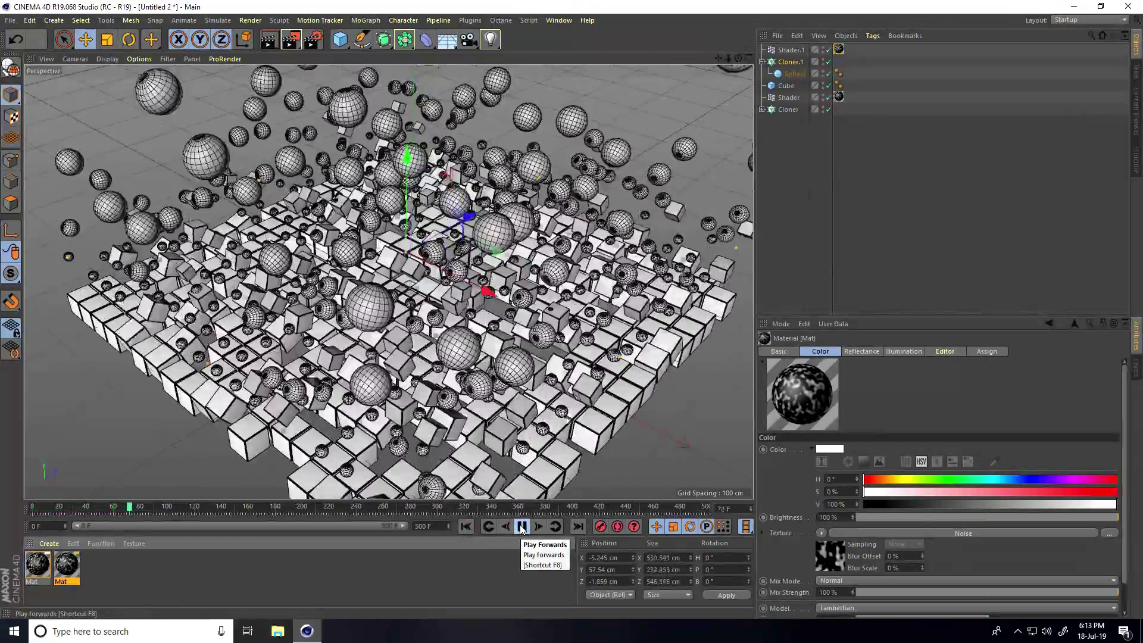
click(521, 528)
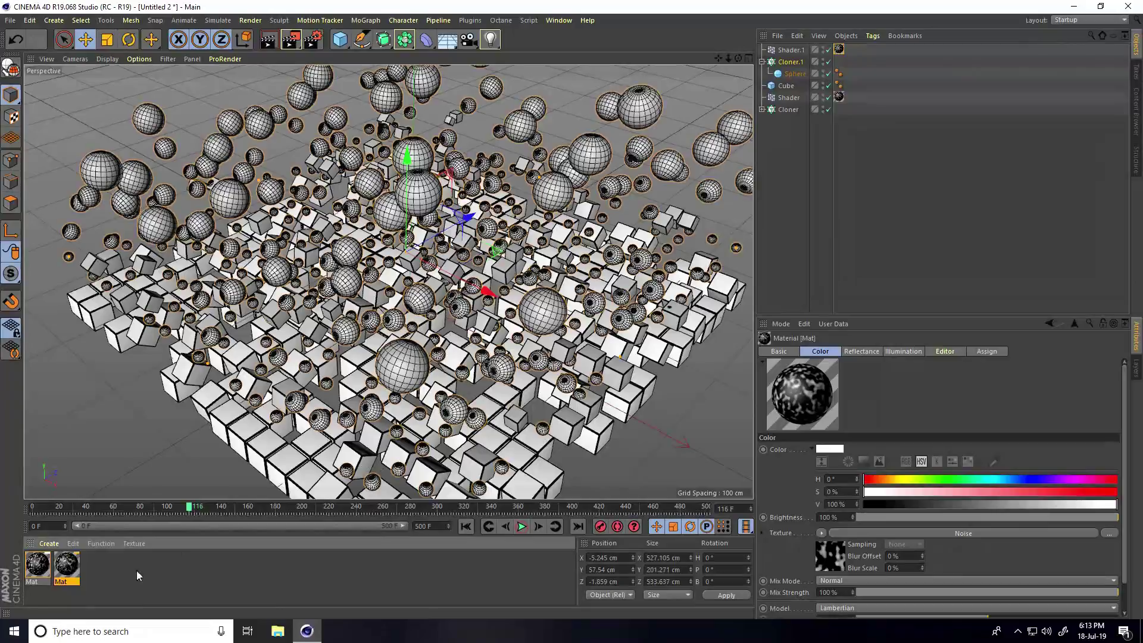
- Set the second material's noise Animation Speed to 1 and close the Material Editor
double_click(67, 565)
click(357, 209)
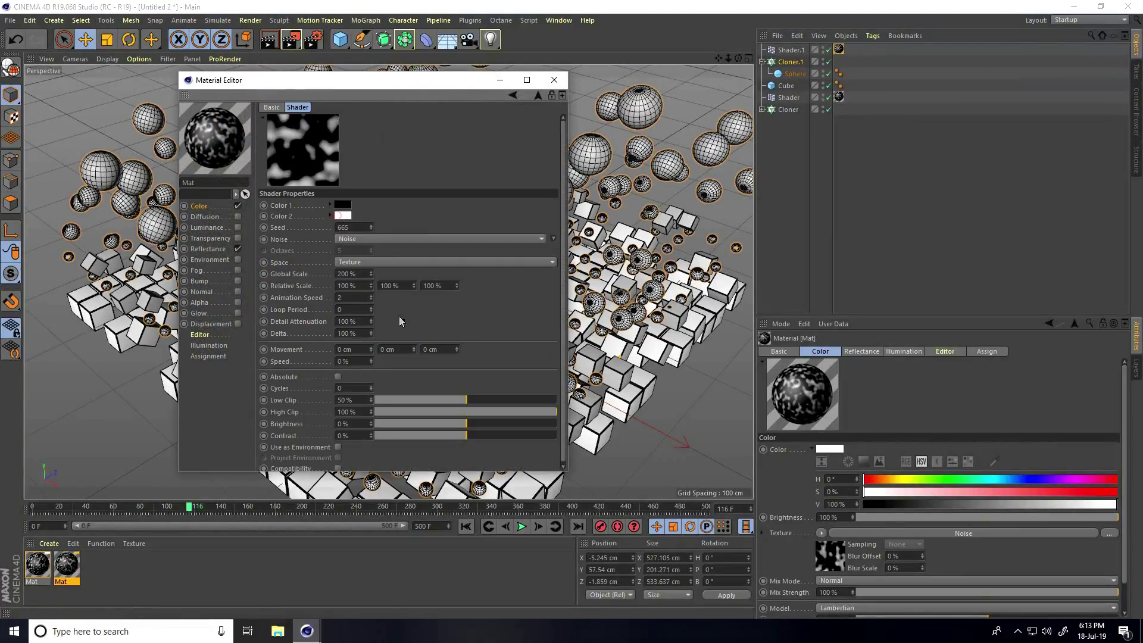
double_click(352, 298)
text(1)
key(Return)
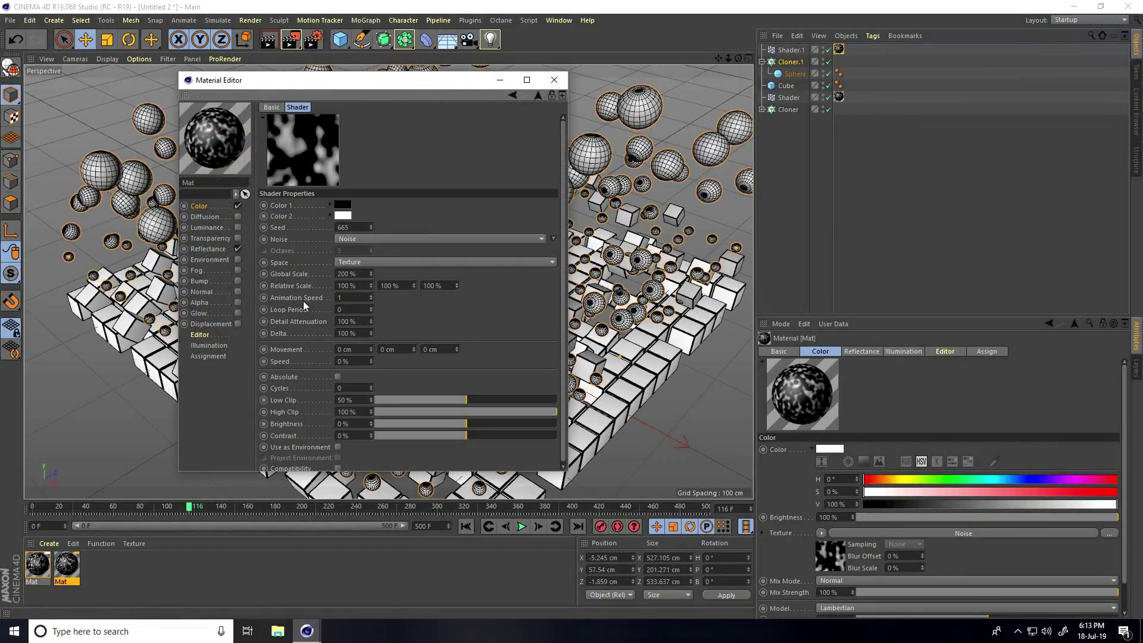
click(554, 80)
- Replay the animation from the start to about frame 328 to check both cloners' motion, and return to the first frame
click(466, 526)
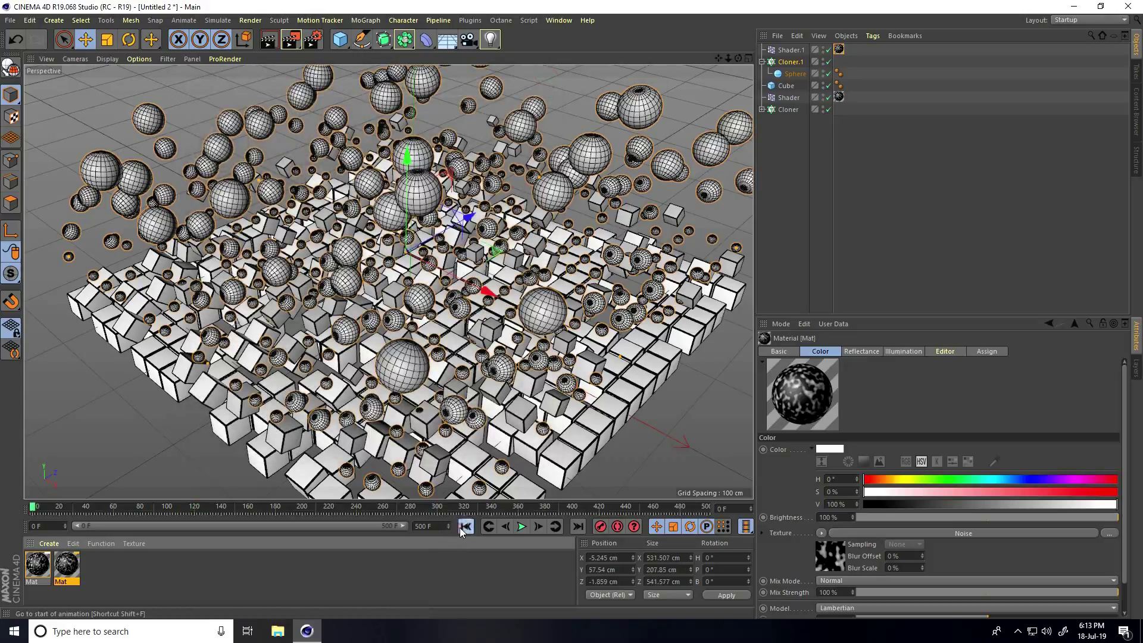
click(521, 527)
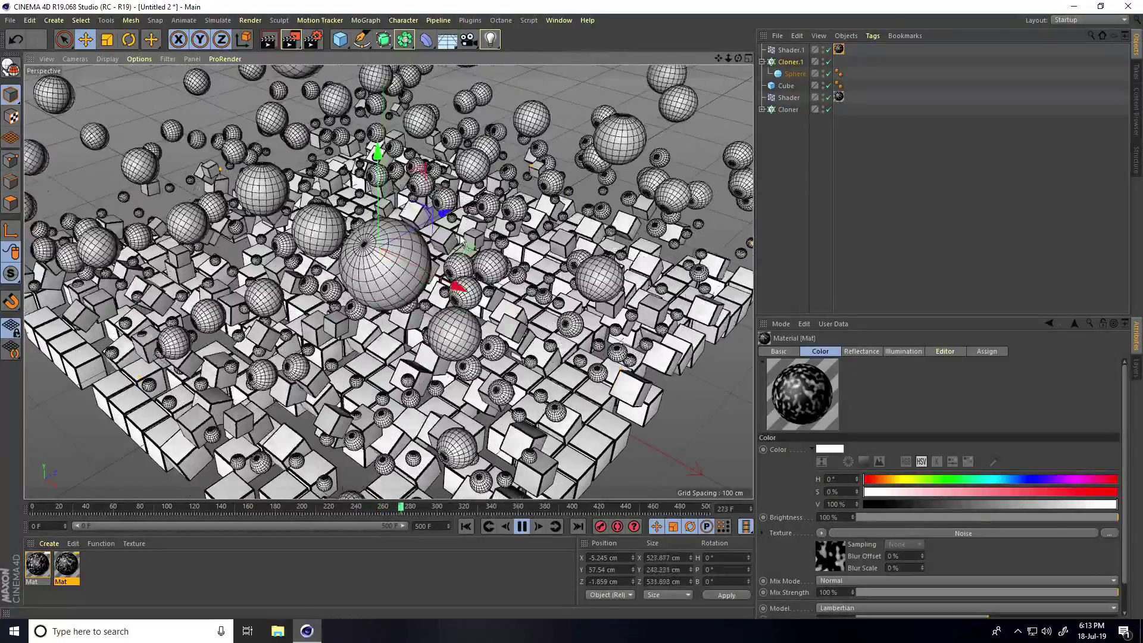
click(522, 526)
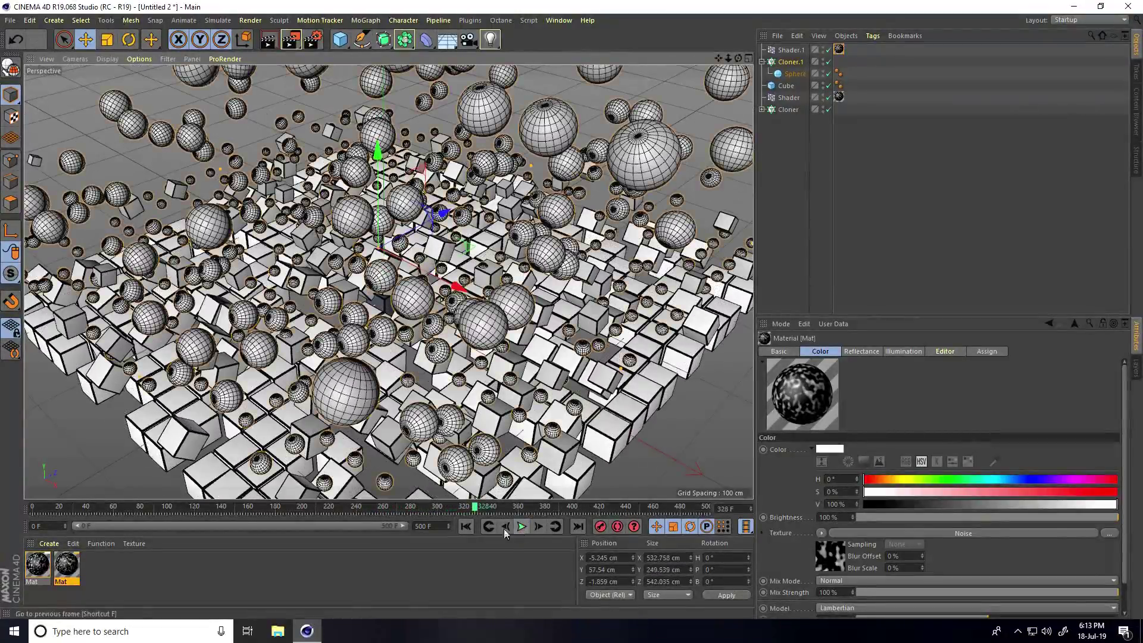
click(465, 526)
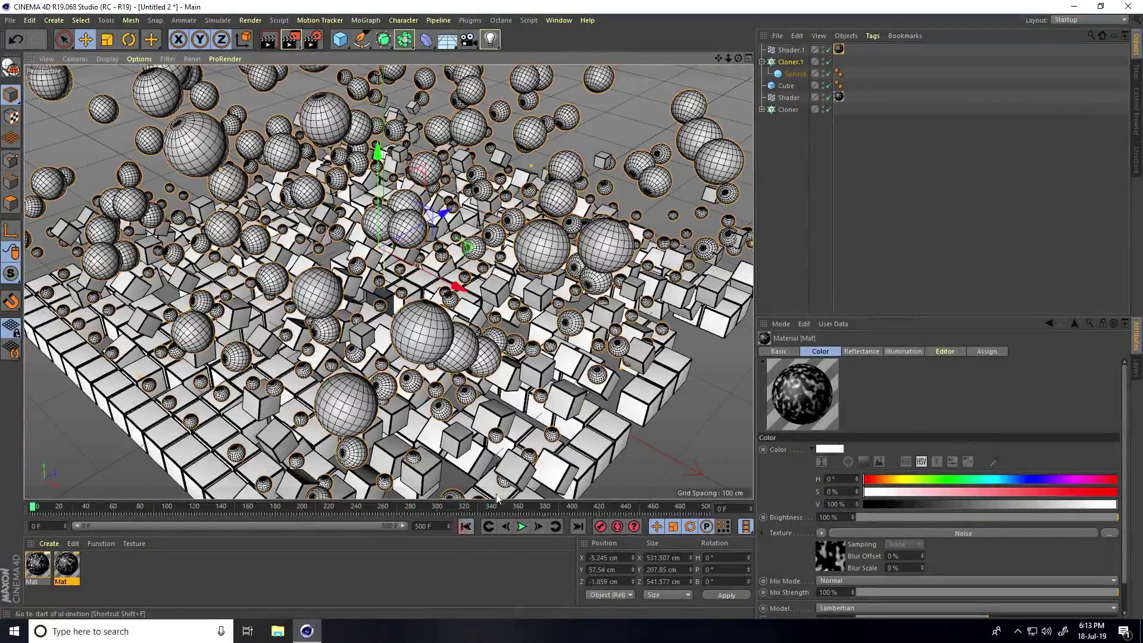
- Add a Collider Body simulation tag to the Cloner holding the cubes
click(787, 112)
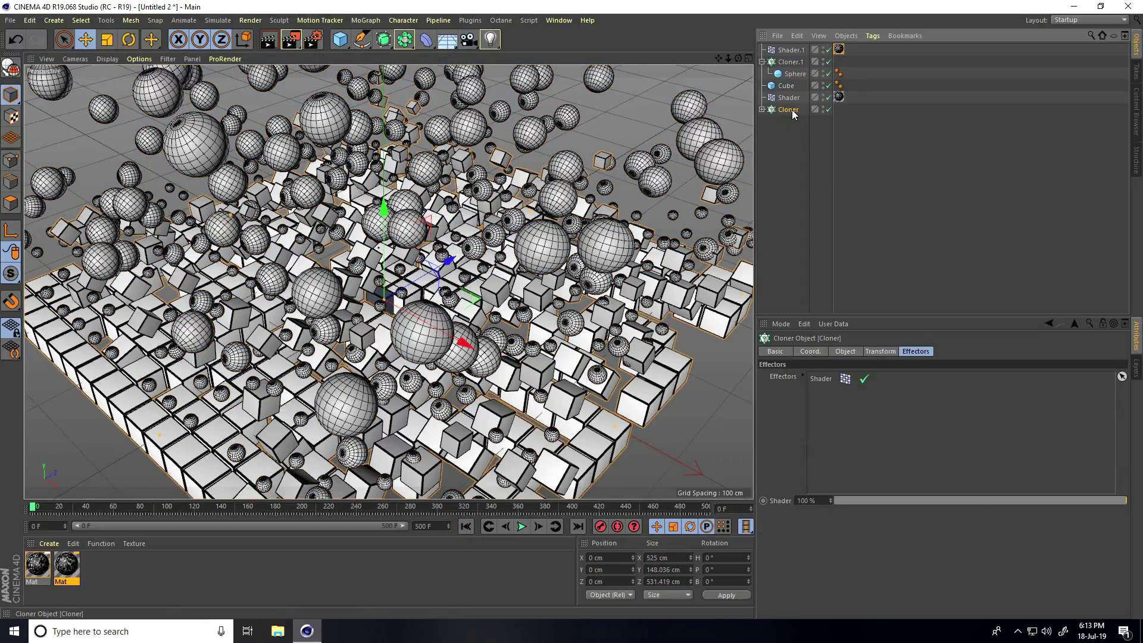
click(762, 110)
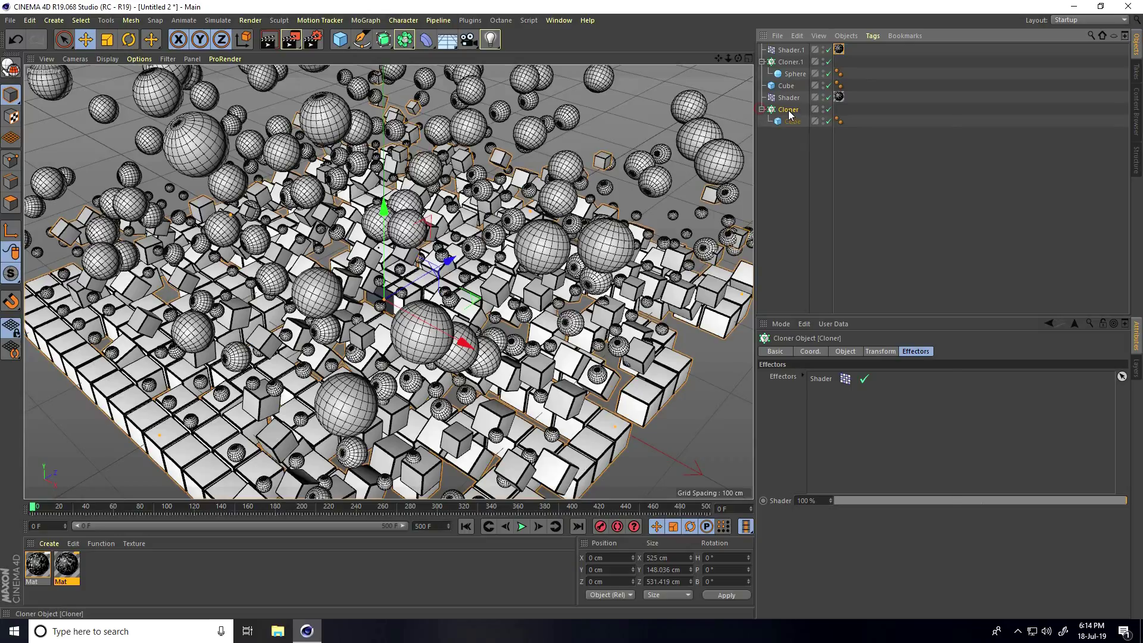
right_click(789, 114)
mouse_move(829, 227)
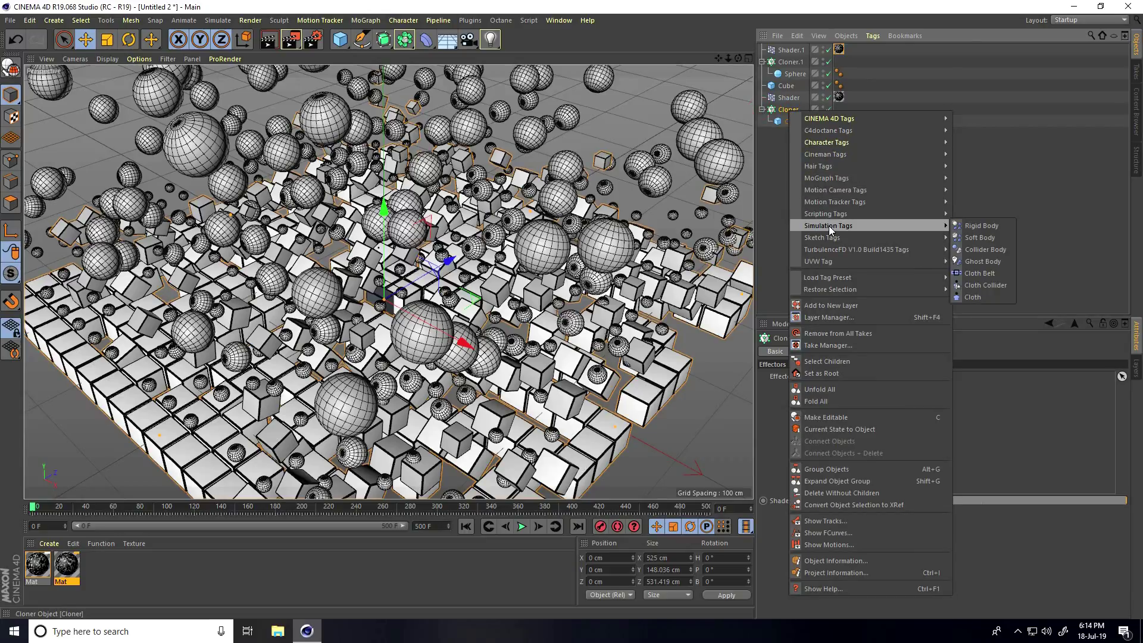
click(986, 250)
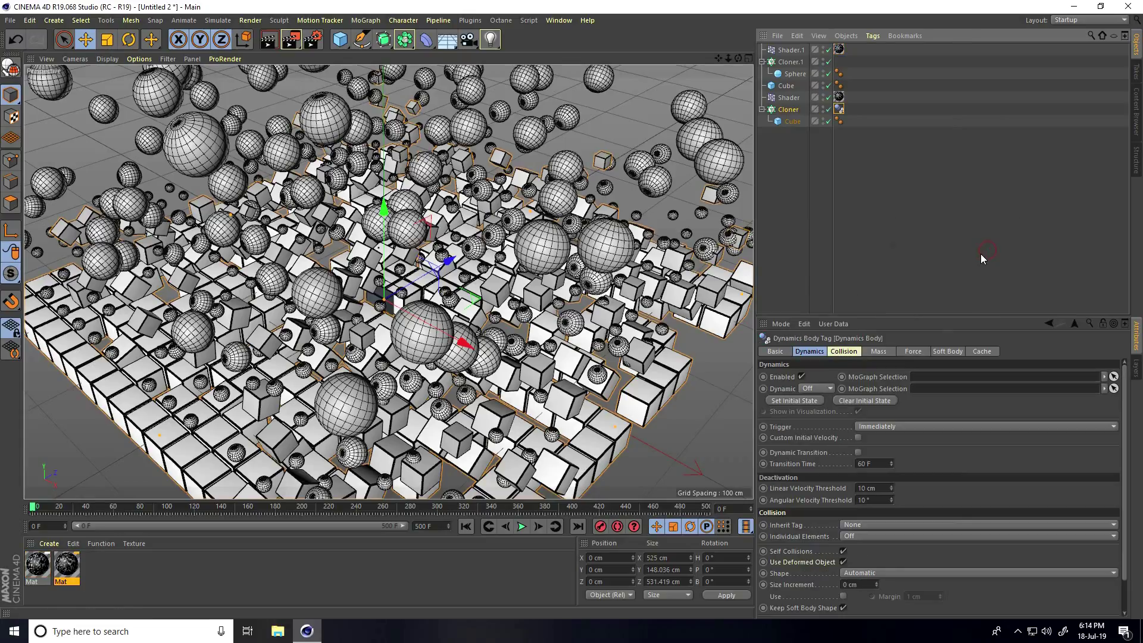
- In the collider tag's collision settings, set Inherit Tag to Apply Tag to Children and Individual Elements to All
click(845, 352)
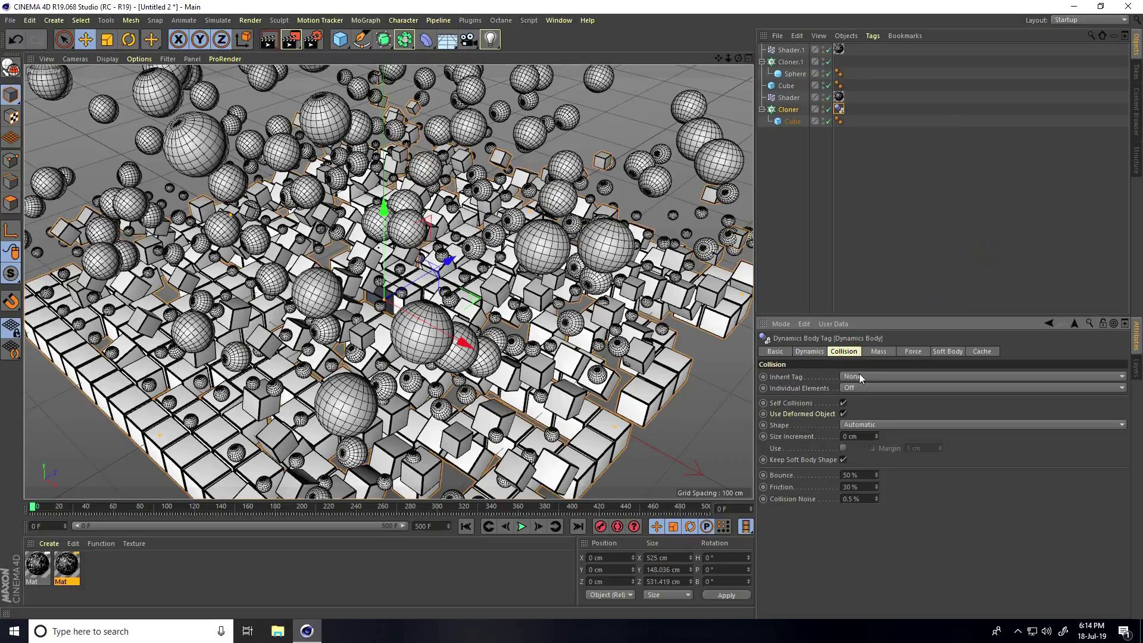
click(866, 377)
click(862, 406)
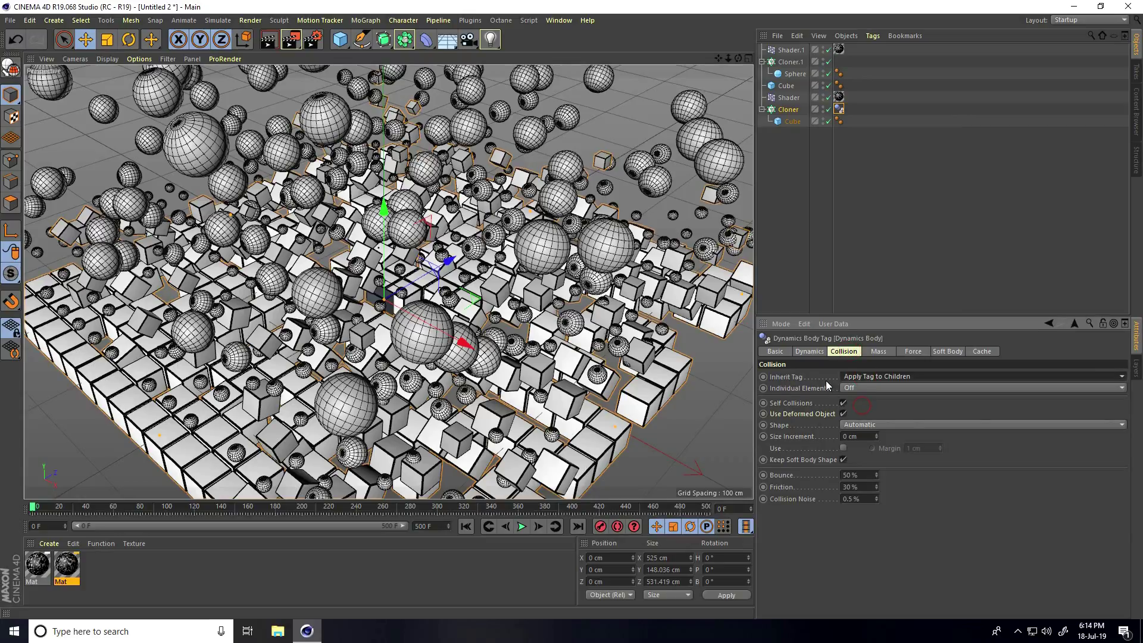
click(850, 388)
click(857, 437)
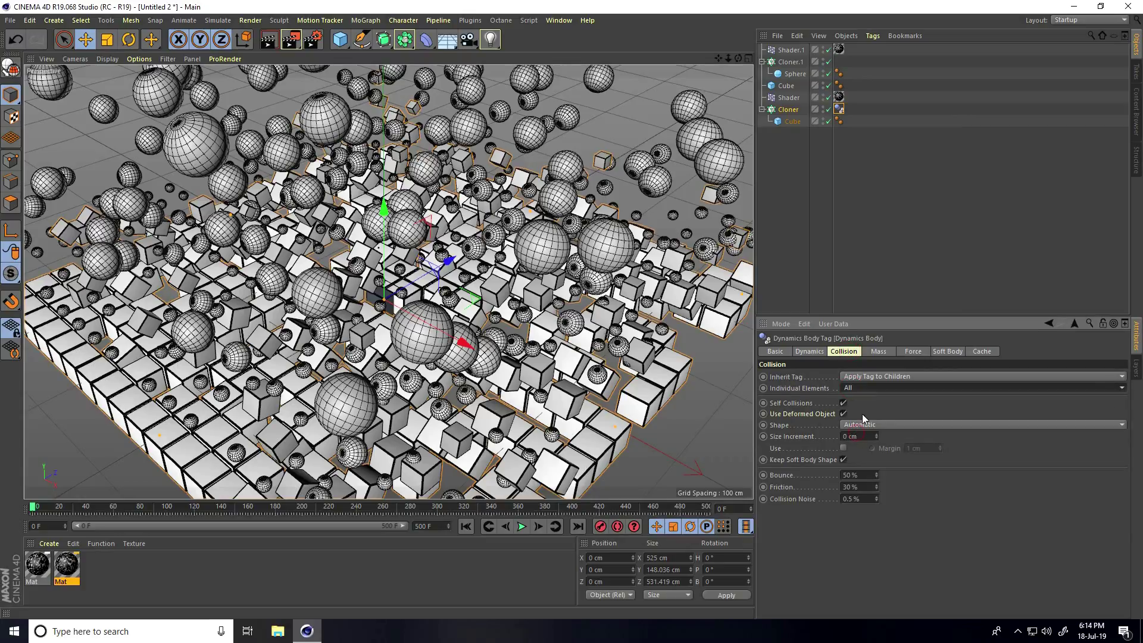
- Add a Rigid Body simulation tag to Cloner.1, the cloner of spheres
click(788, 62)
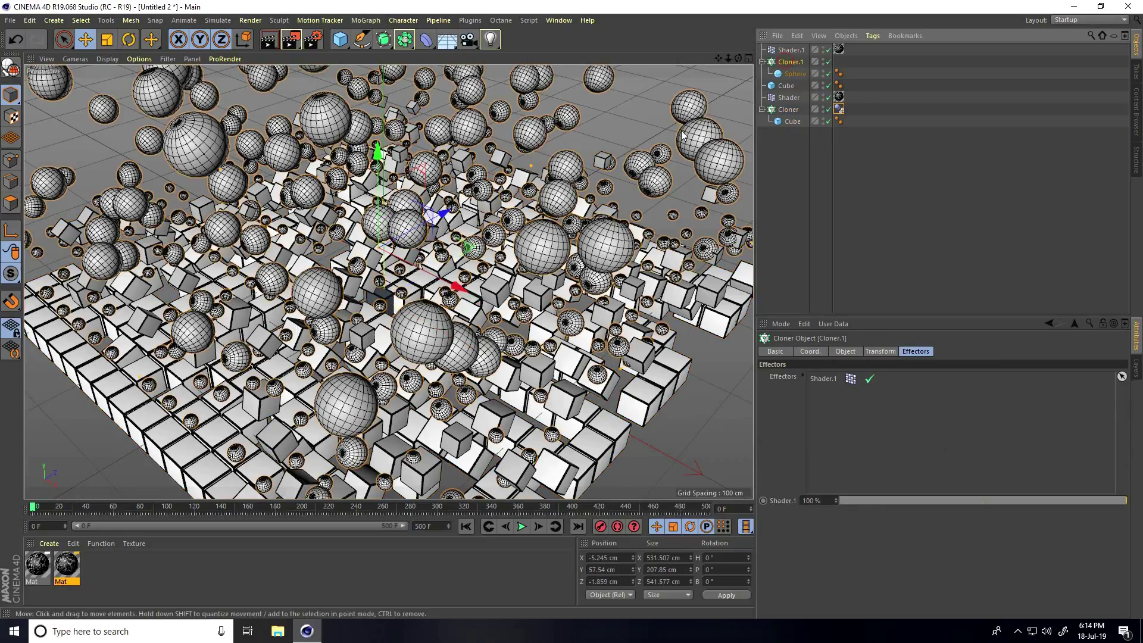
right_click(789, 64)
mouse_move(837, 176)
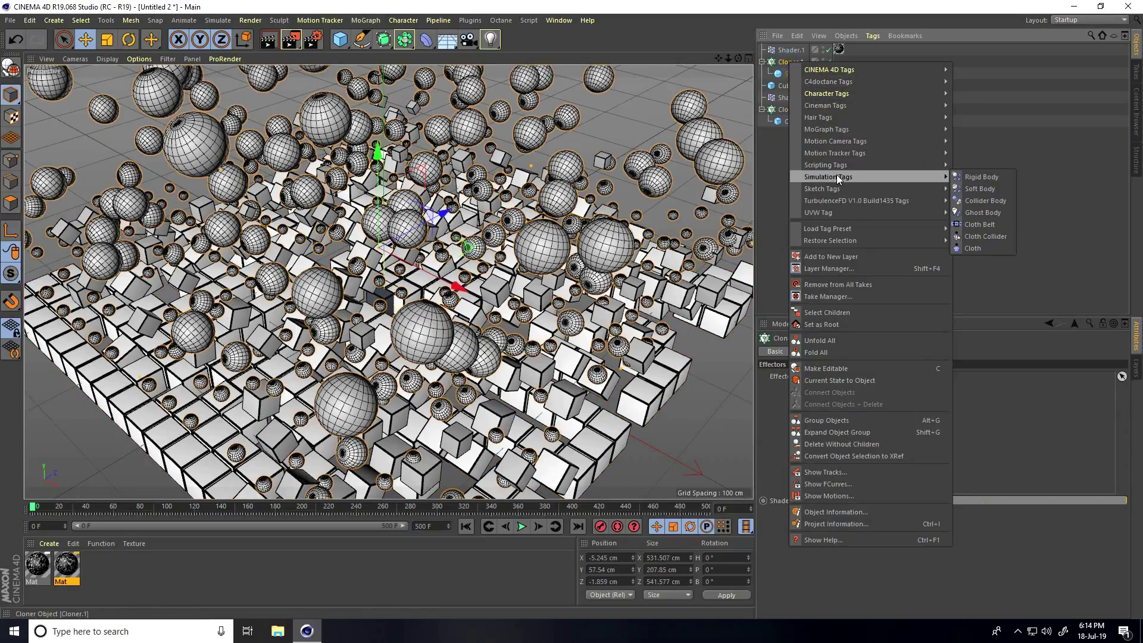
click(991, 179)
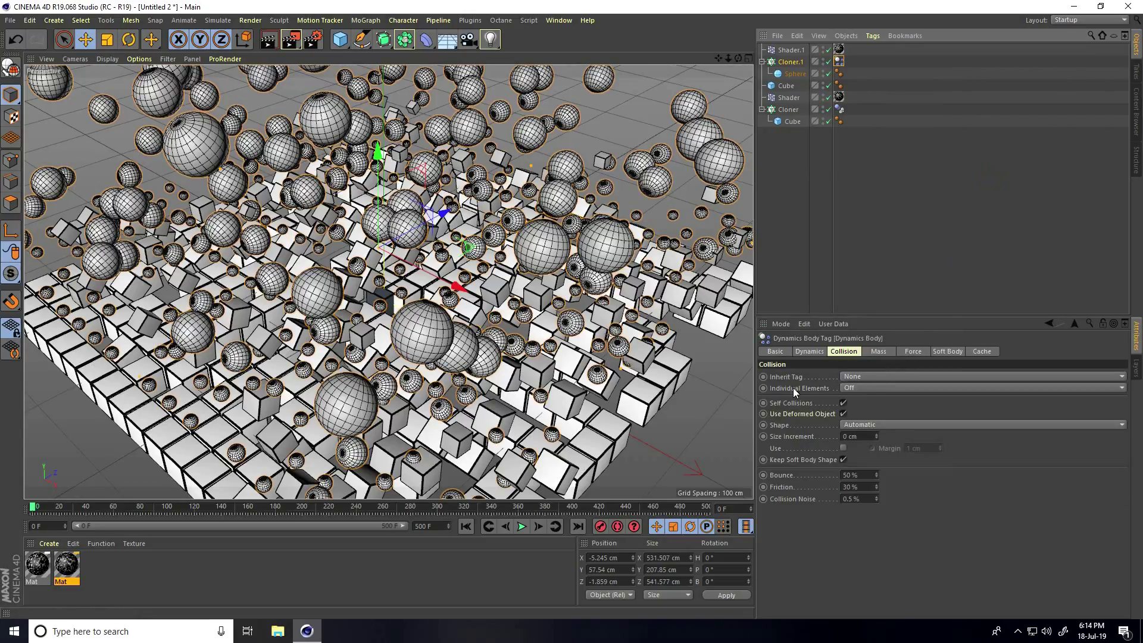
- Set the rigid body tag's Inherit Tag to Apply Tag to Children and its Individual Elements to All
click(855, 378)
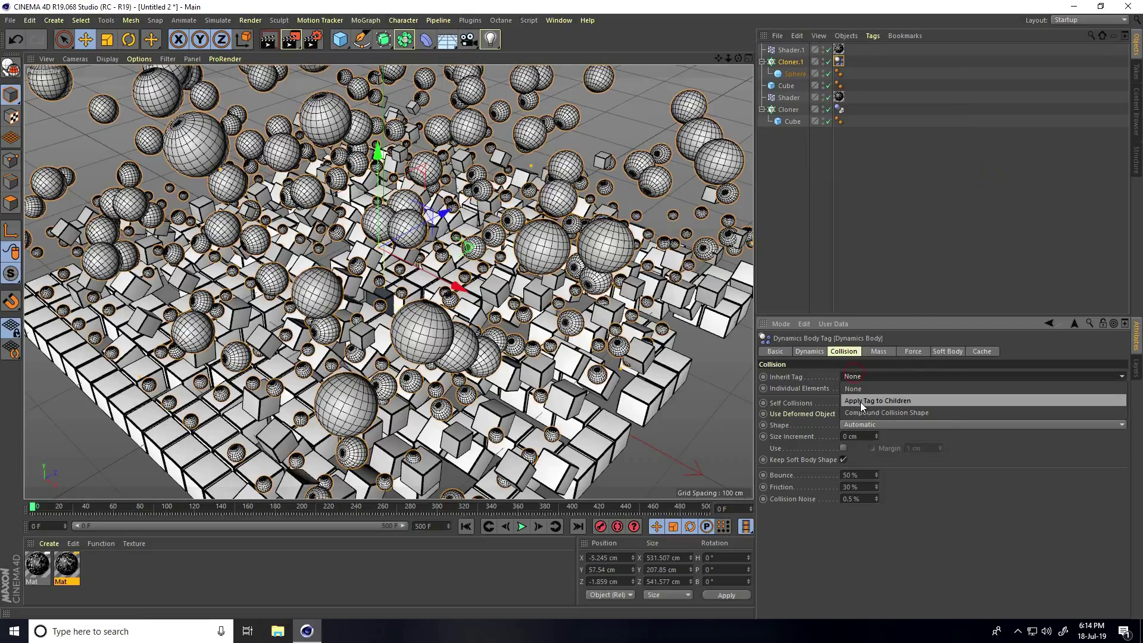
click(860, 402)
click(870, 388)
click(860, 431)
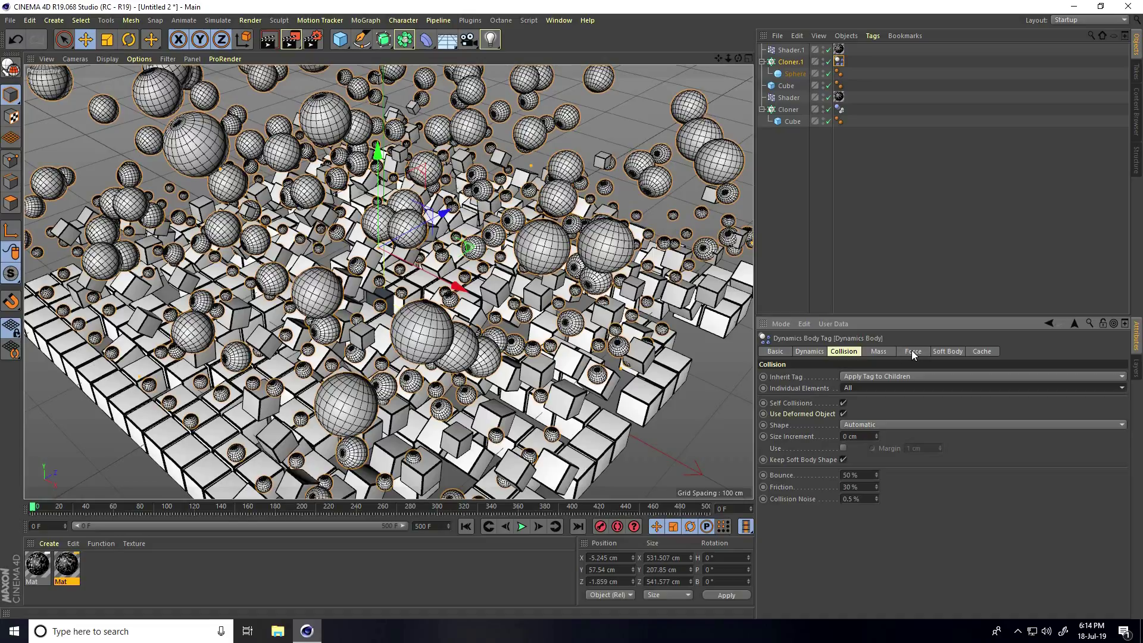
- Set the rigid body's Follow Position to 10 and Follow Rotation to 5, and test the simulation before returning to the first frame
click(912, 352)
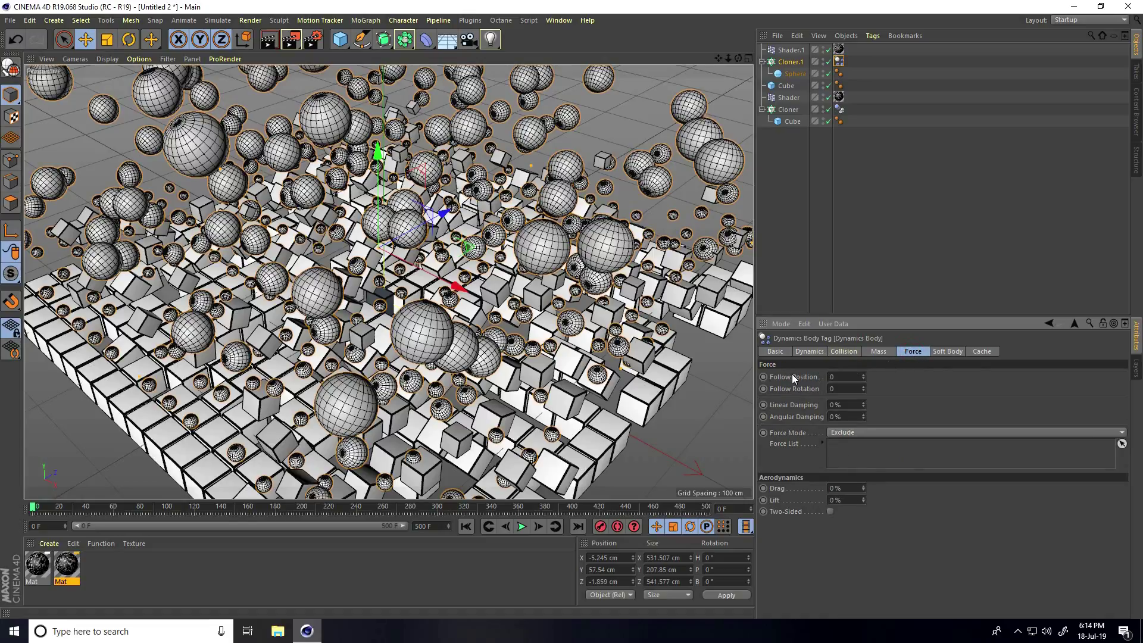
text(10)
key(Tab)
text(5)
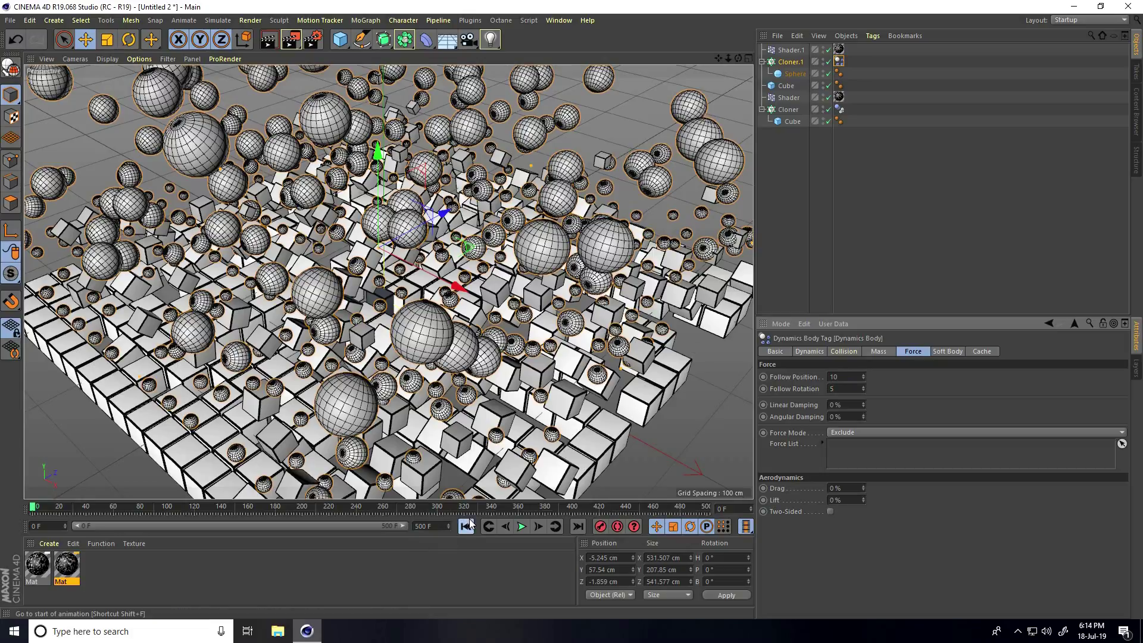
click(522, 527)
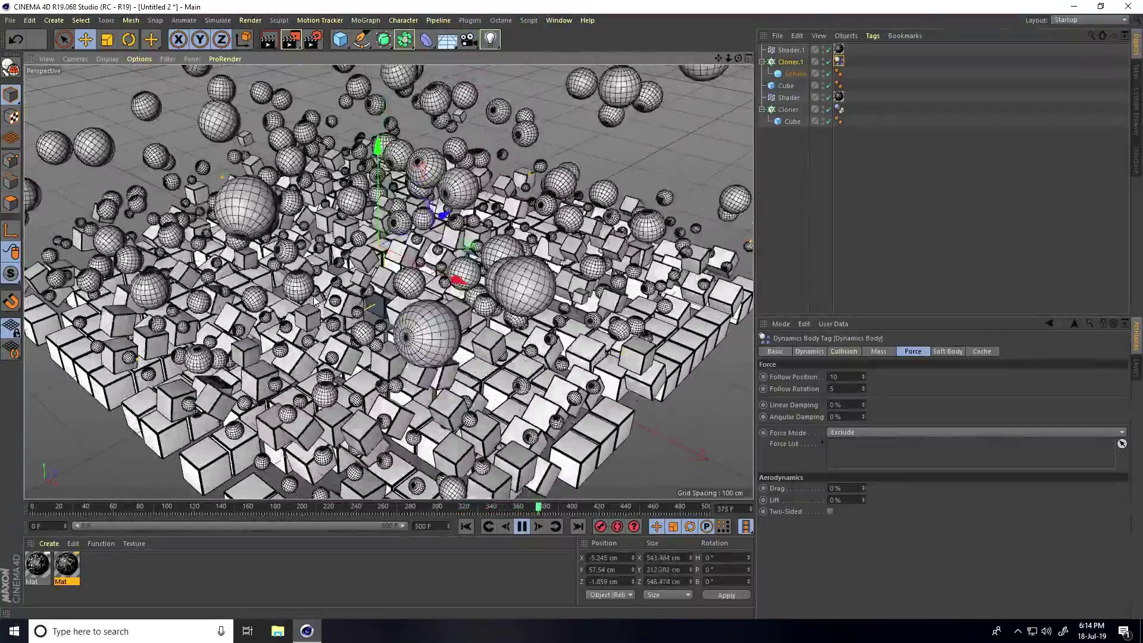
click(465, 526)
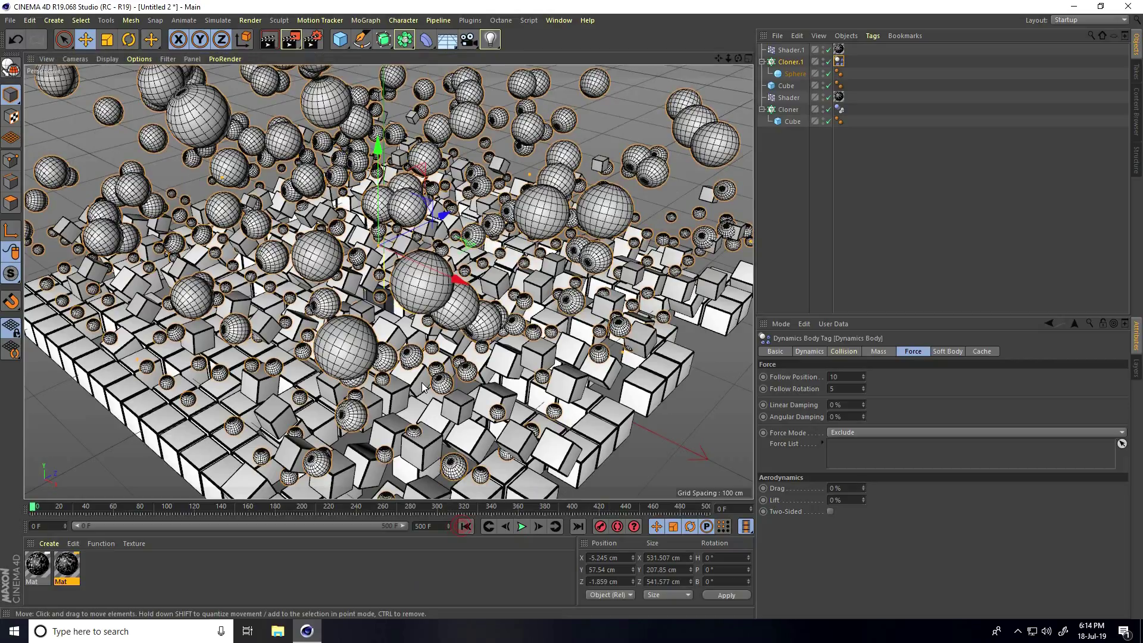
- In the front view, lower Cloner.1 to a Y position of about 41.7 cm, closer to the cubes
middle_click(430, 380)
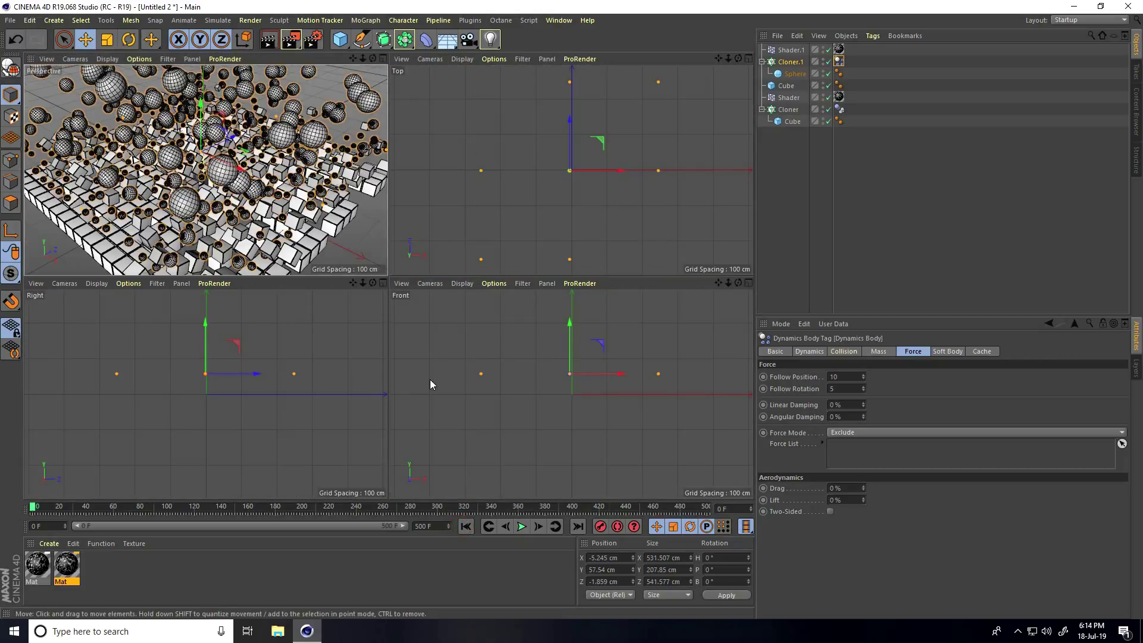
middle_click(393, 308)
scroll(390, 175, up, 4)
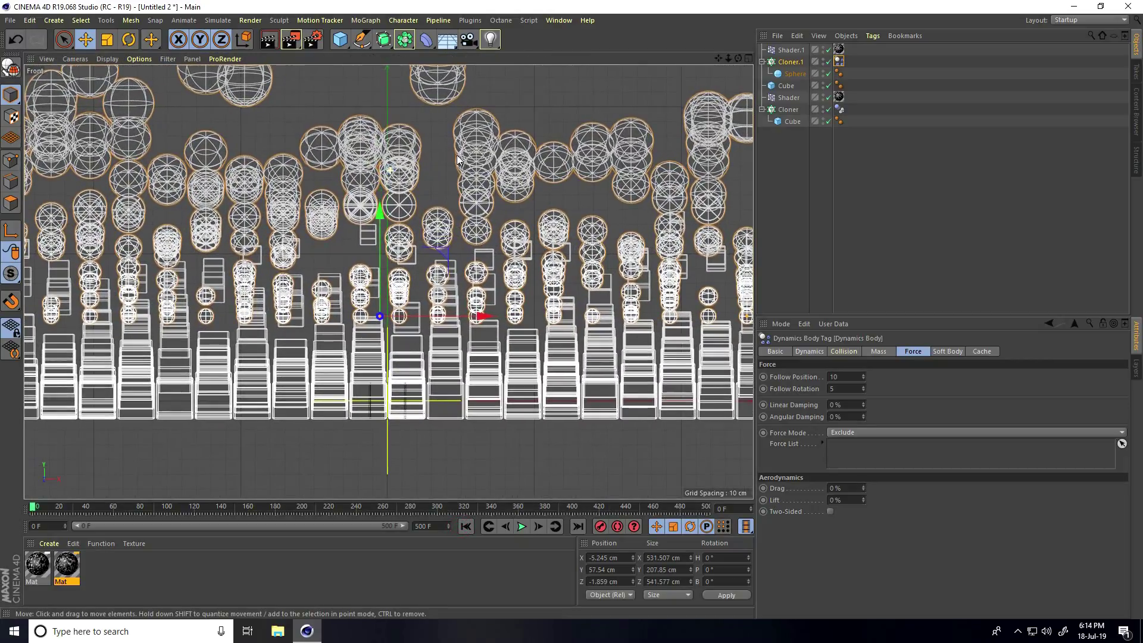
click(787, 62)
drag(379, 214, 396, 240)
- Return to the perspective view and play the simulation to check the spheres colliding with the cubes, stopping at about frame 288
key(F5)
key(F1)
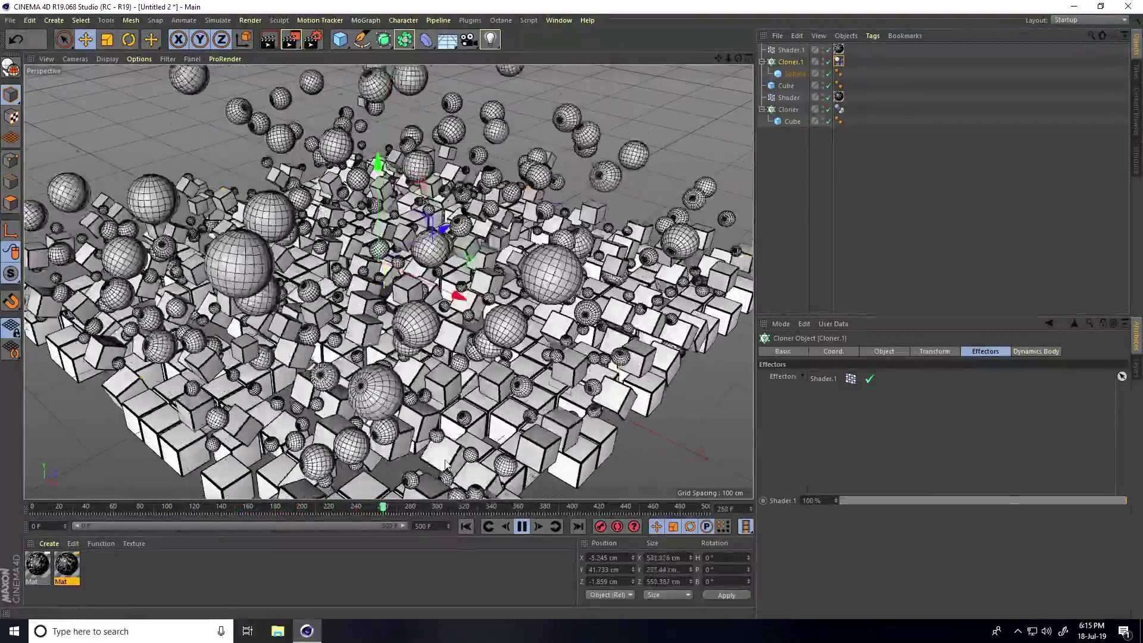
click(521, 528)
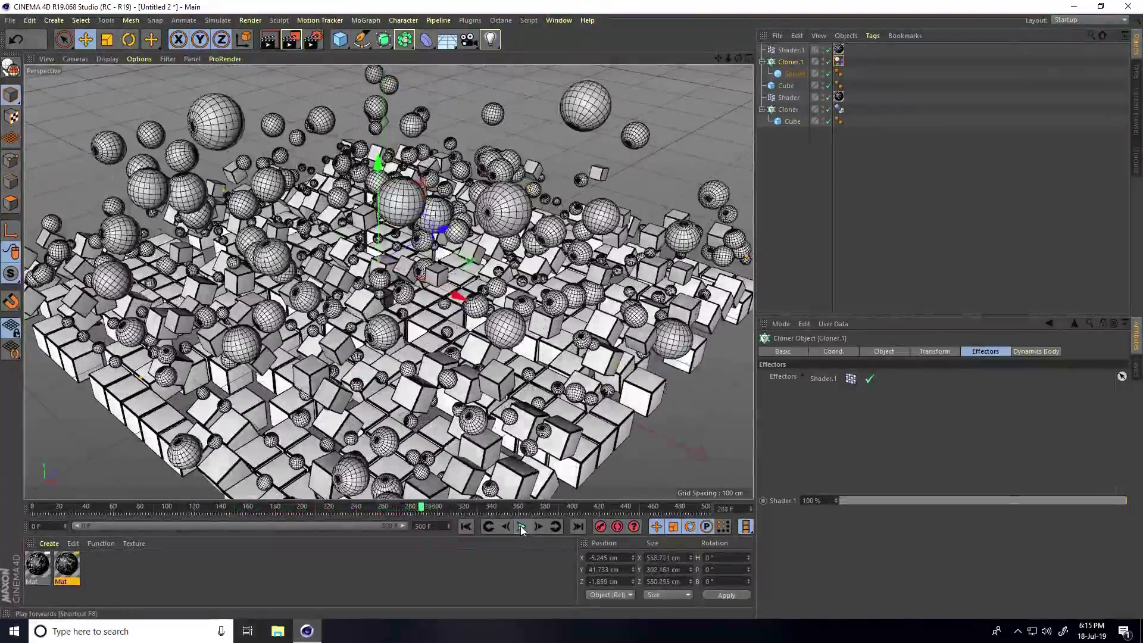
- Load the MercyMat material library from the studio lights and materials folder into the scene's materials
click(48, 544)
mouse_move(81, 454)
click(75, 473)
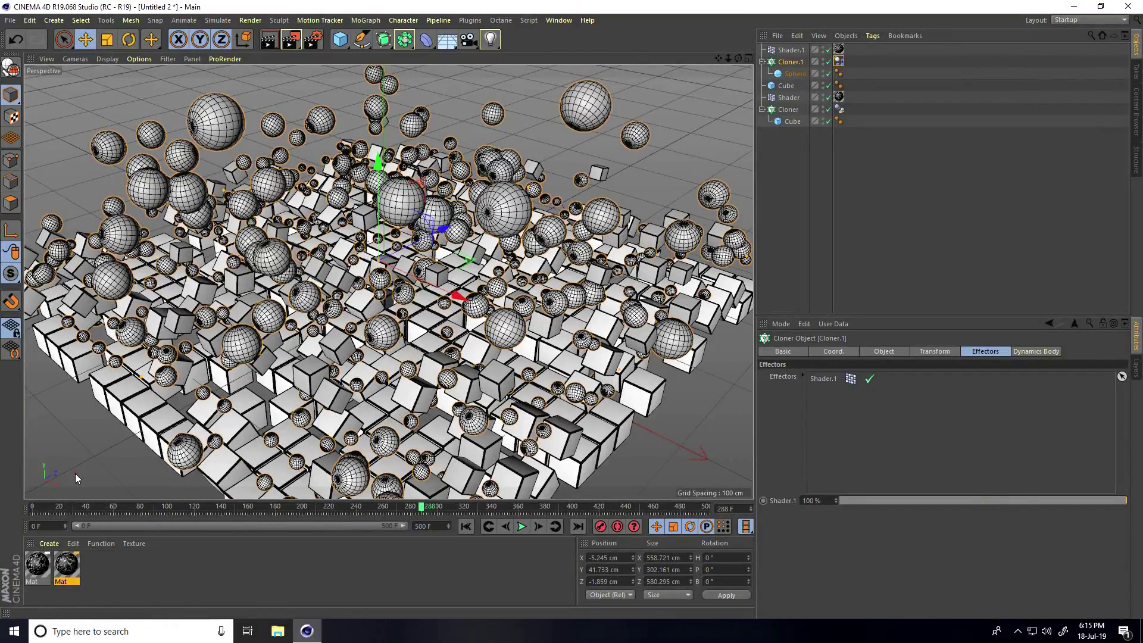
click(143, 97)
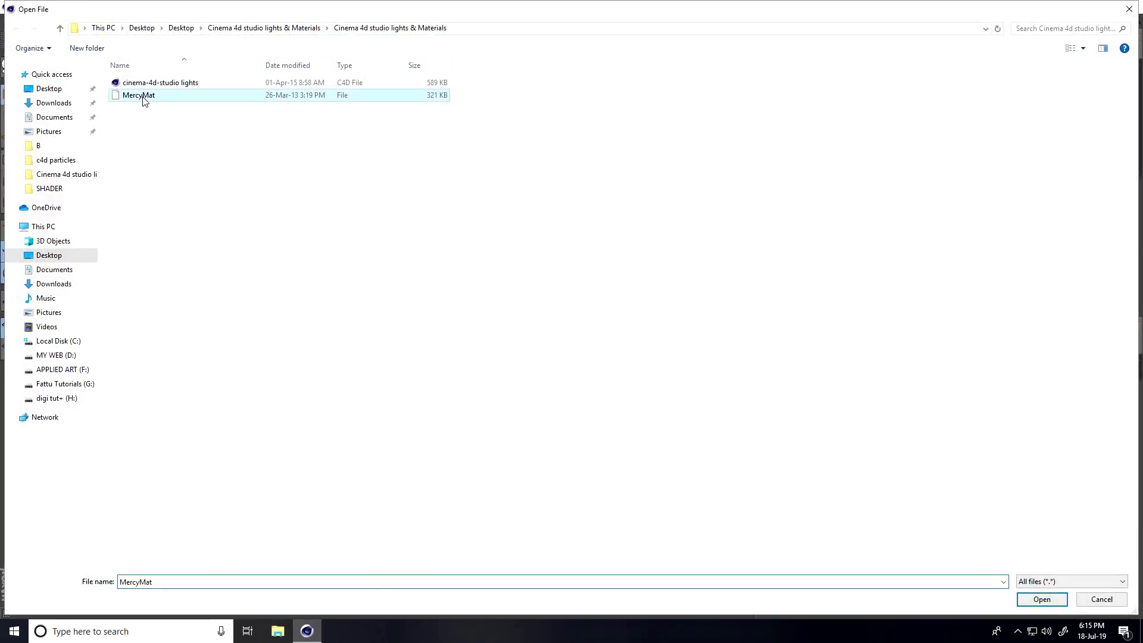
click(1041, 600)
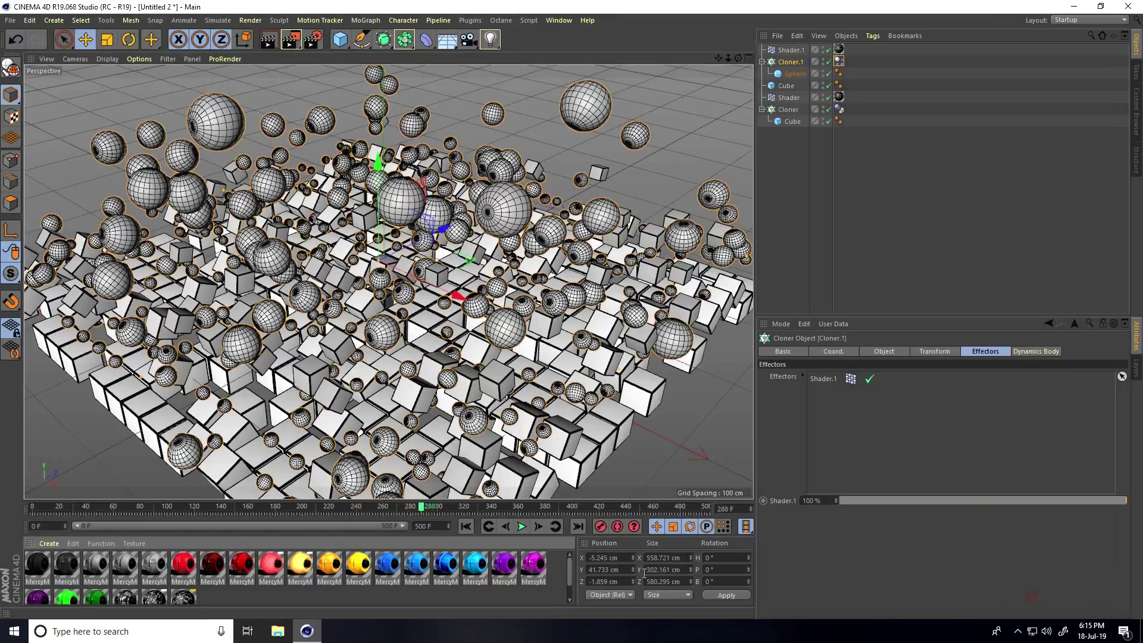
- Apply the magenta MercyMat material to the cloned Sphere and the yellow one to the cloned Cube
click(534, 564)
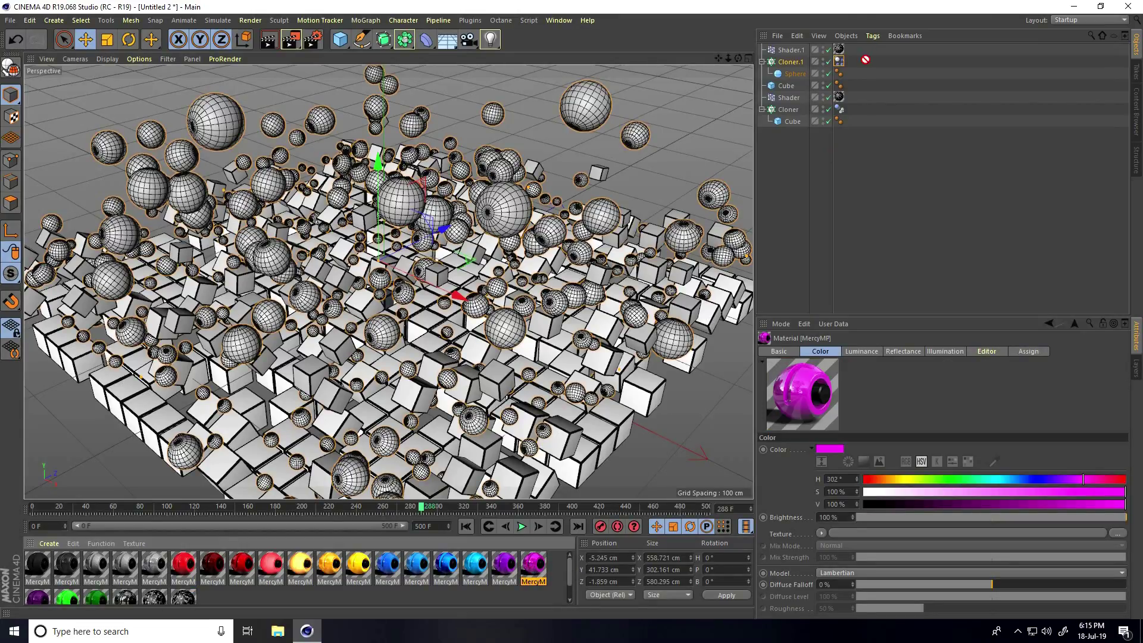
drag(810, 72, 810, 73)
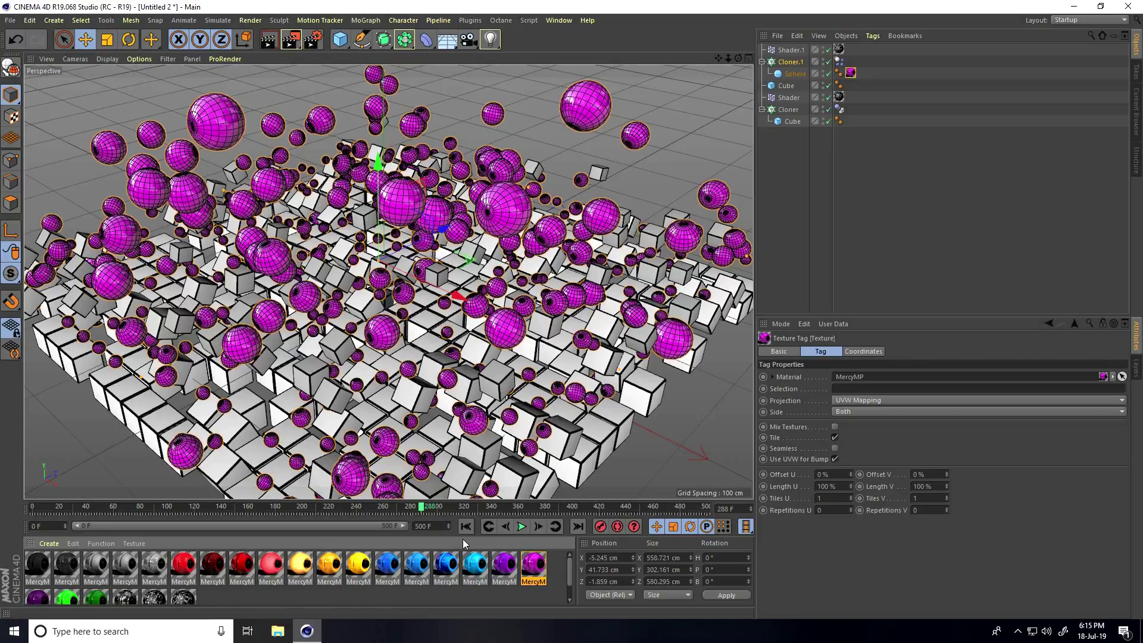
drag(358, 564, 786, 133)
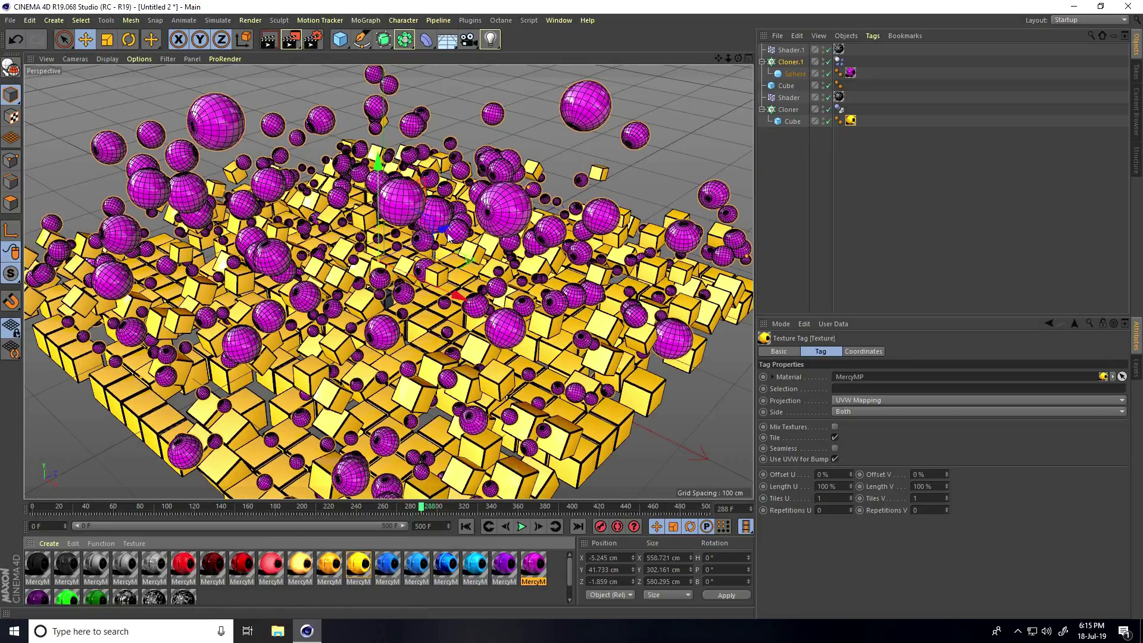
- Play the textured simulation from the start to preview it, and return to the first frame
click(466, 527)
click(522, 526)
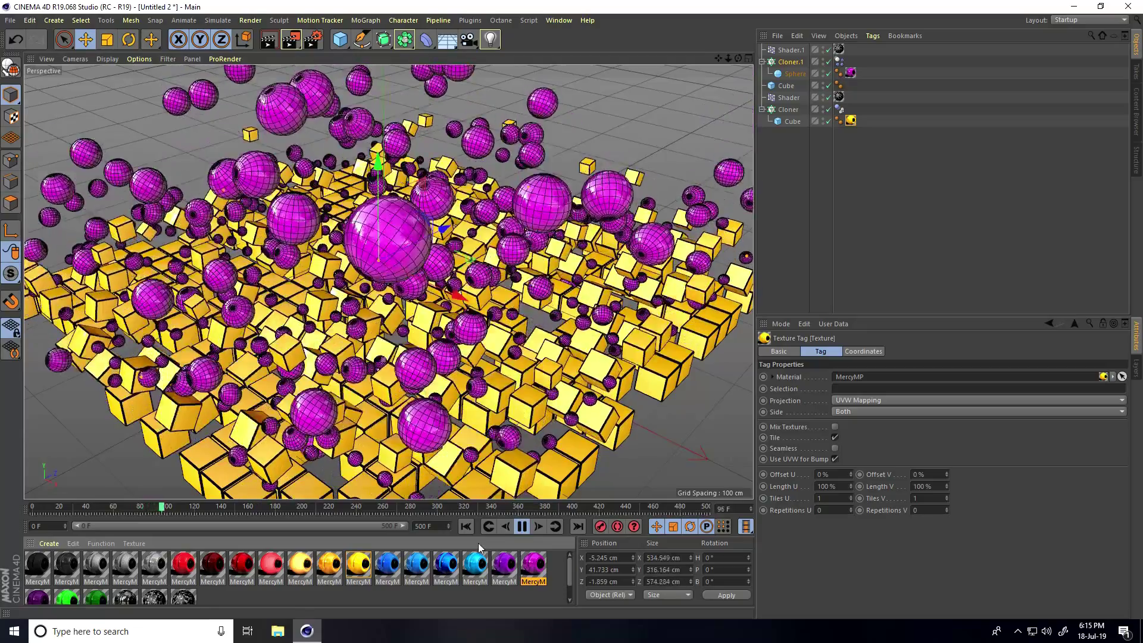
click(464, 526)
key(F8)
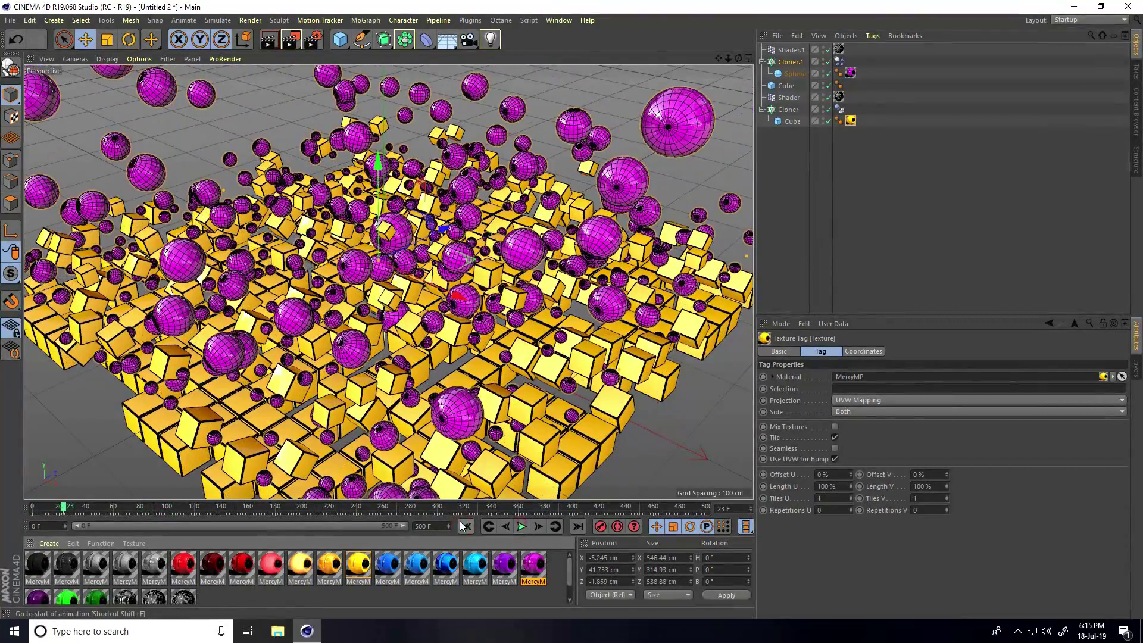
click(467, 527)
- Add a camera, look through it, and keyframe a steeper view down onto the cubes at frame 0
drag(468, 39, 500, 50)
click(829, 51)
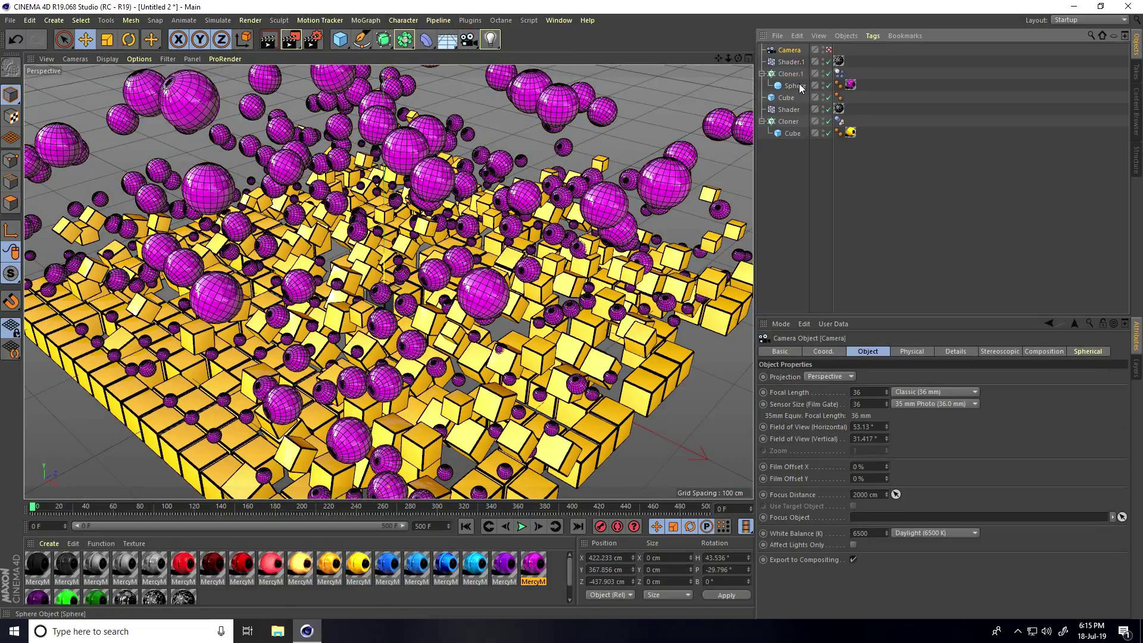
mouse_move(739, 58)
mouse_down()
mouse_move(576, 313)
mouse_move(700, 85)
mouse_up()
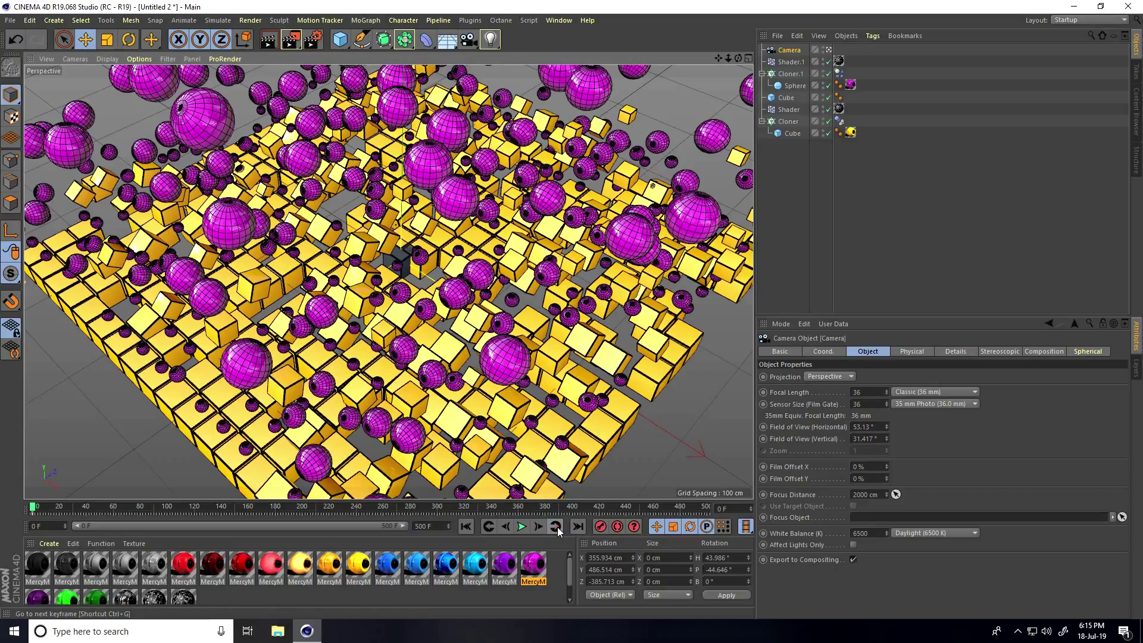
- At frame 500, orbit the camera around to the grid's opposite corner and keyframe it, and play back the camera move
click(708, 508)
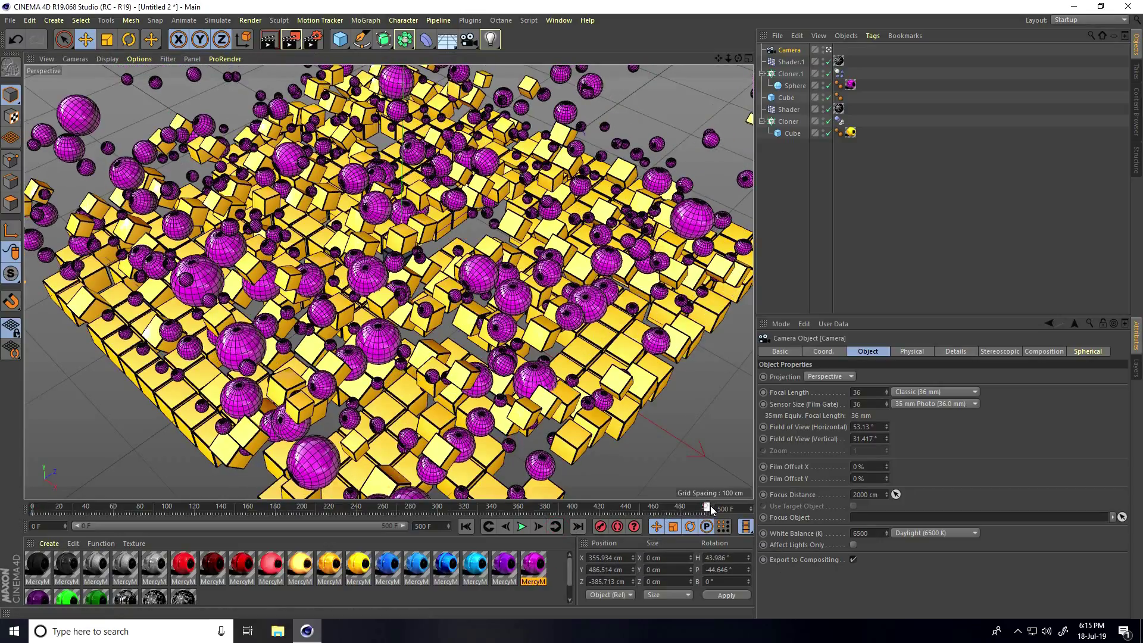
alt+drag(279, 250, 384, 257)
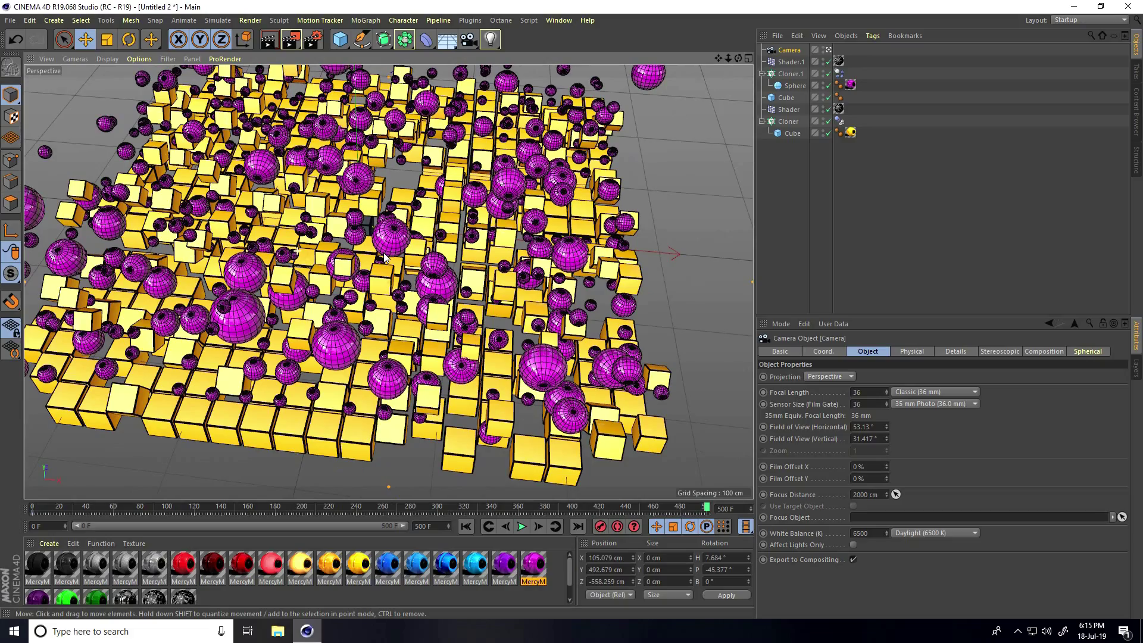
alt+drag(574, 315, 703, 311)
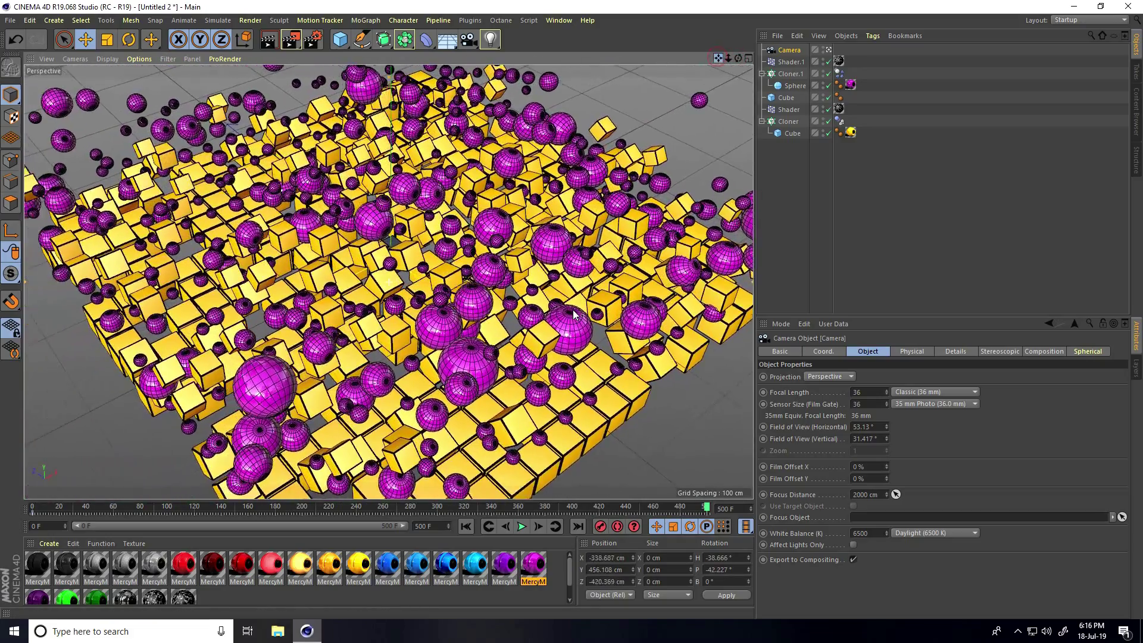
alt+middle_drag(575, 316, 573, 315)
alt+drag(565, 308, 573, 314)
alt+middle_drag(573, 314, 589, 480)
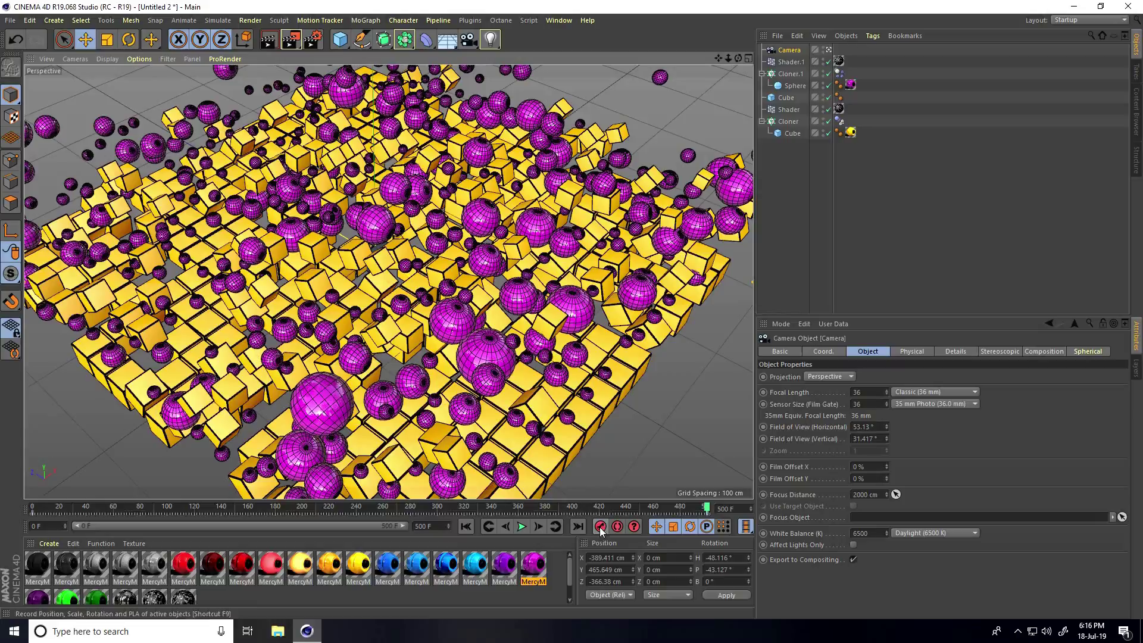
click(522, 526)
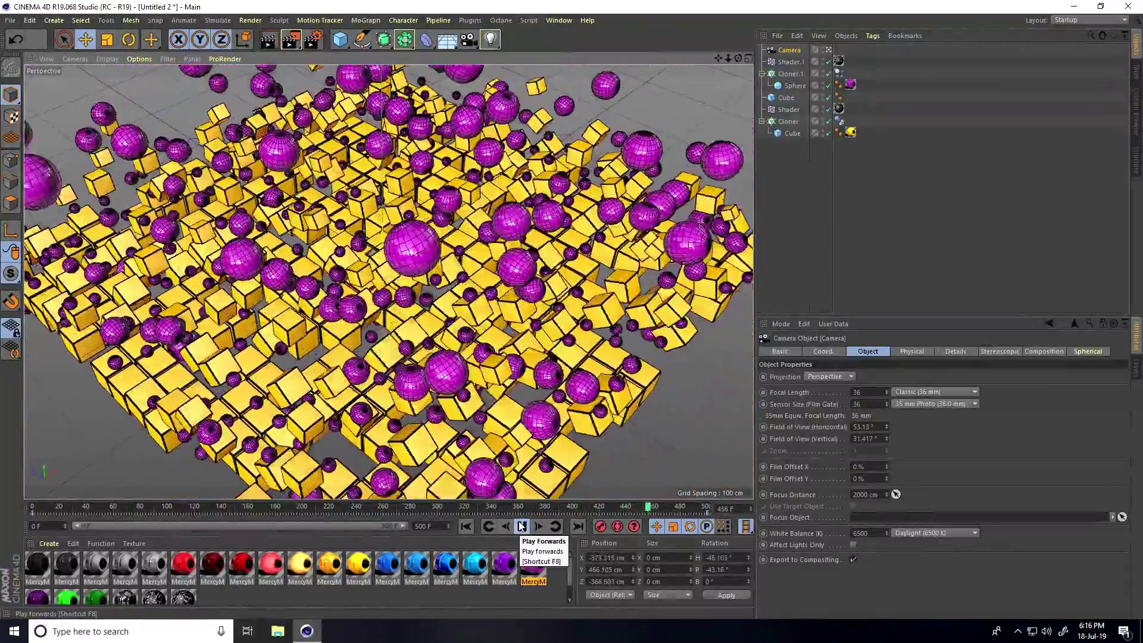
- Merge the cinema-4d-studio lights file into the scene
click(9, 21)
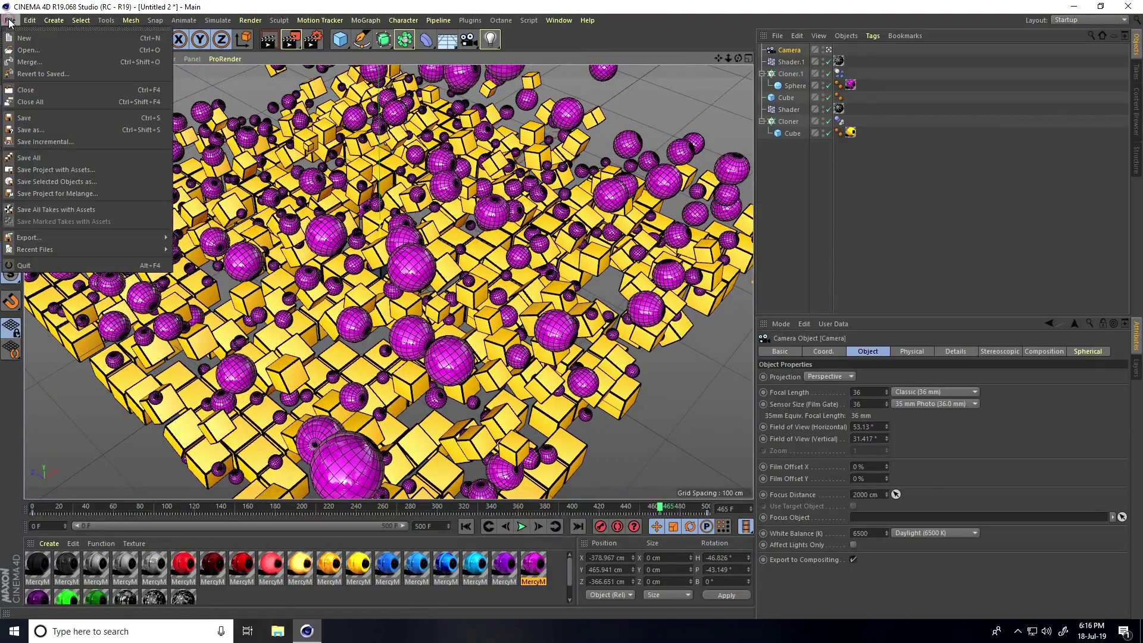
click(26, 66)
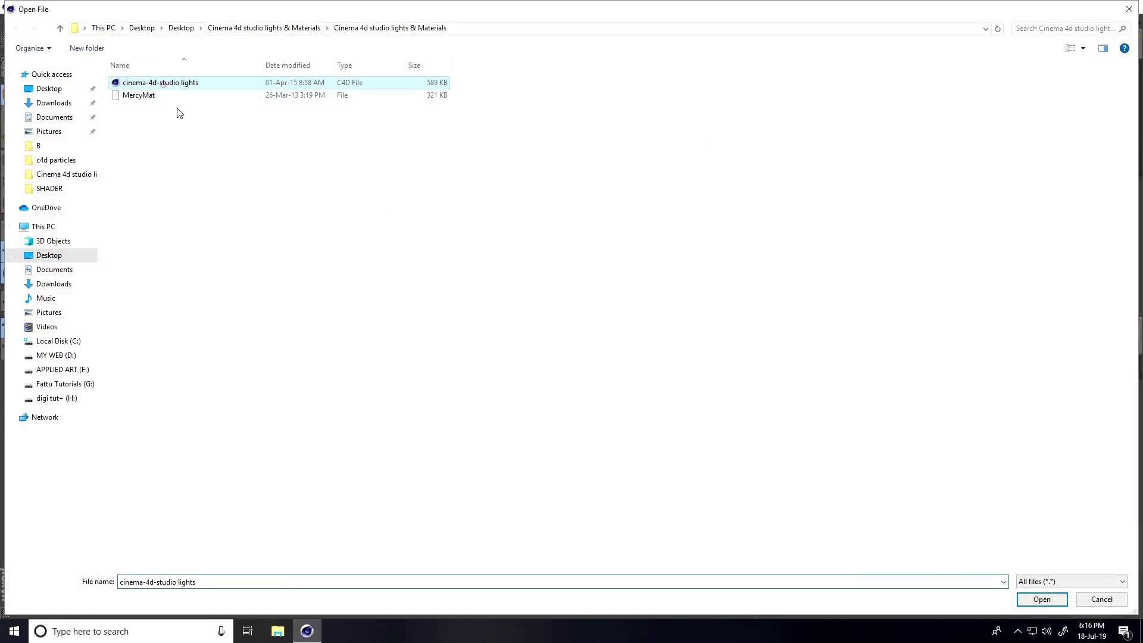
click(1039, 601)
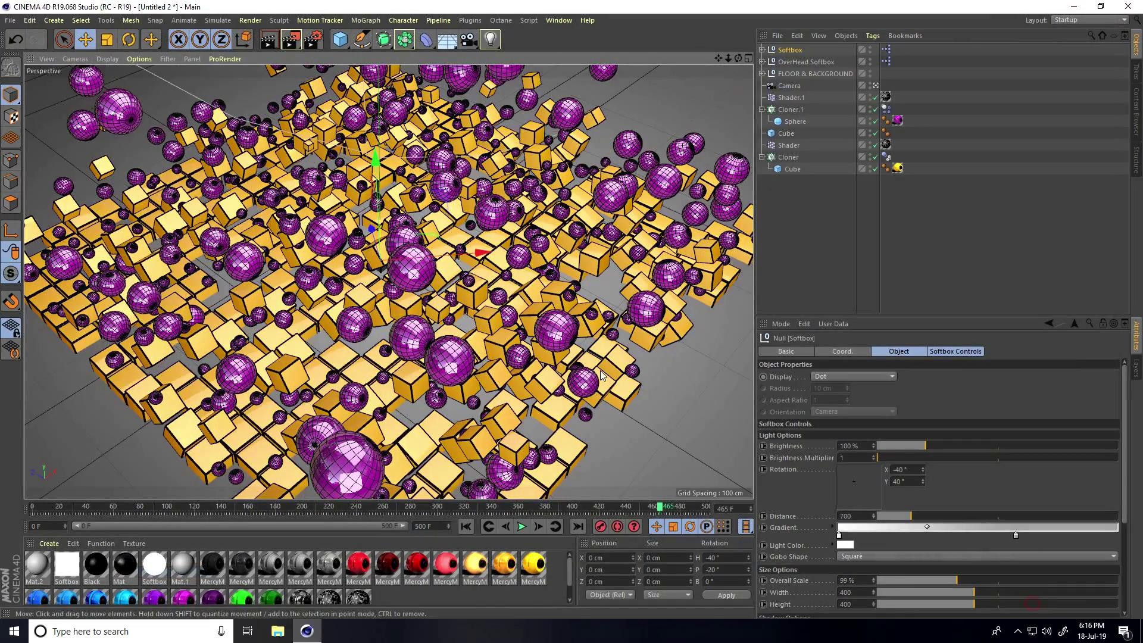
- Leave the camera view and, in the front view, lower the FLOOR & BACKGROUND null to a Y position of about -96 cm
click(876, 85)
middle_click(418, 263)
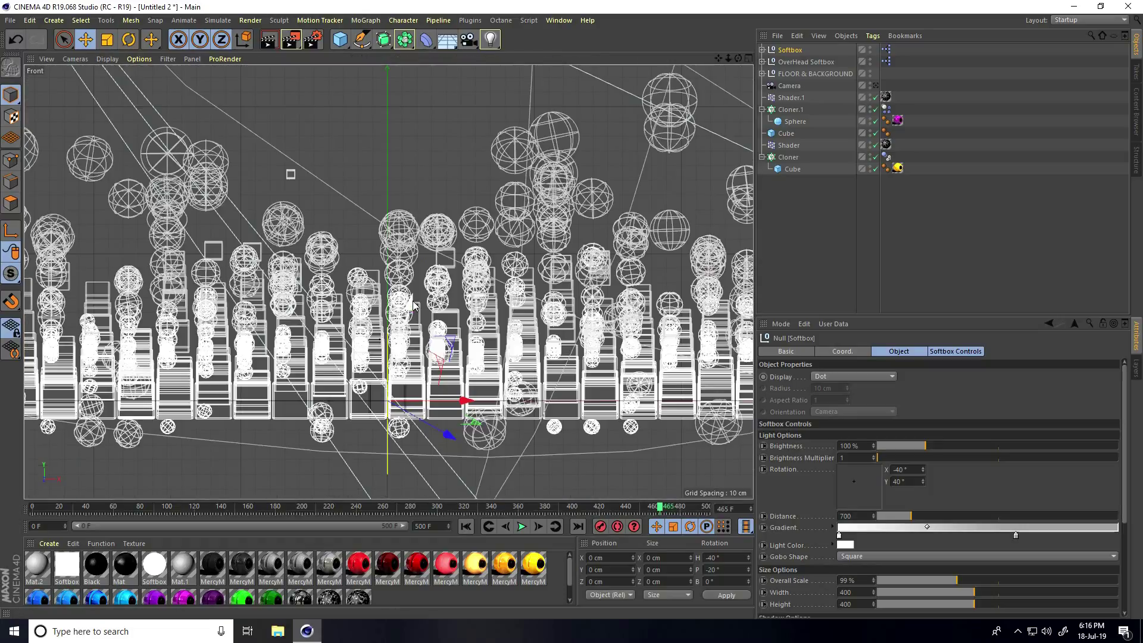
middle_click(412, 301)
click(809, 74)
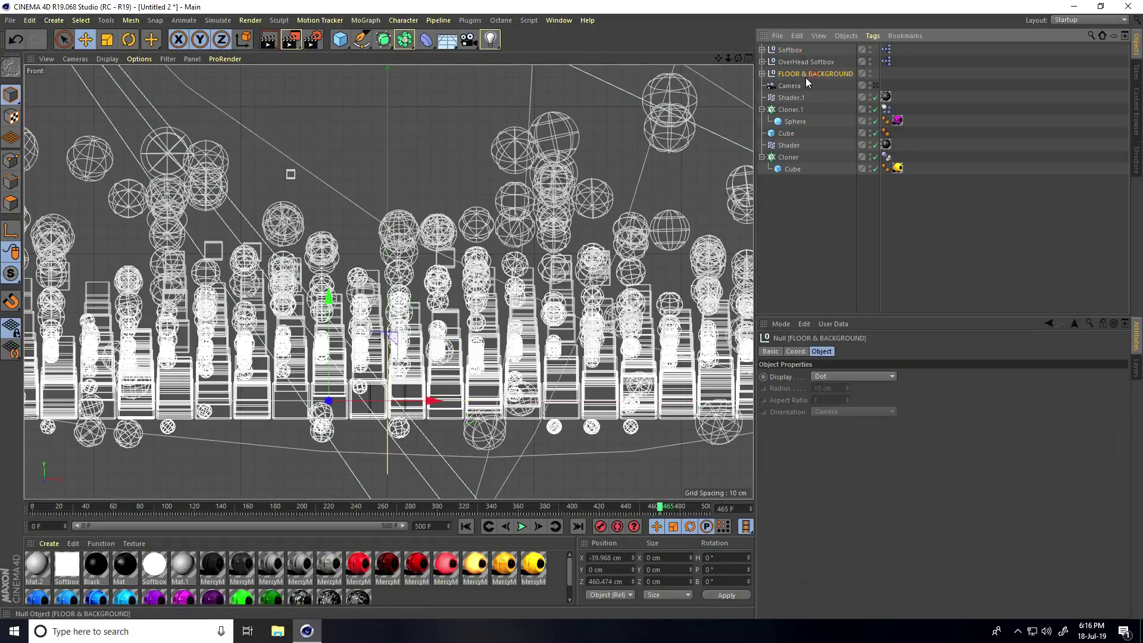
drag(336, 348, 355, 408)
scroll(355, 409, down, 5)
drag(344, 351, 341, 355)
middle_click(283, 291)
middle_click(229, 208)
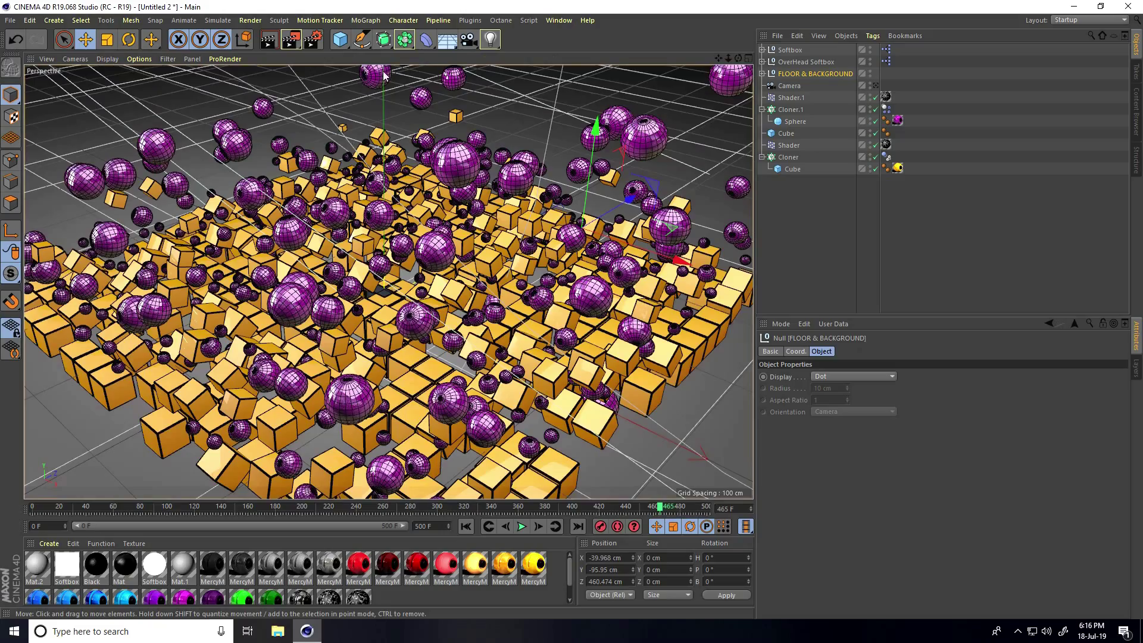
- In the colour gradient of the Floor's Mat.1 material, set the starting knot to H 280°, S 100% and V 100%
click(763, 74)
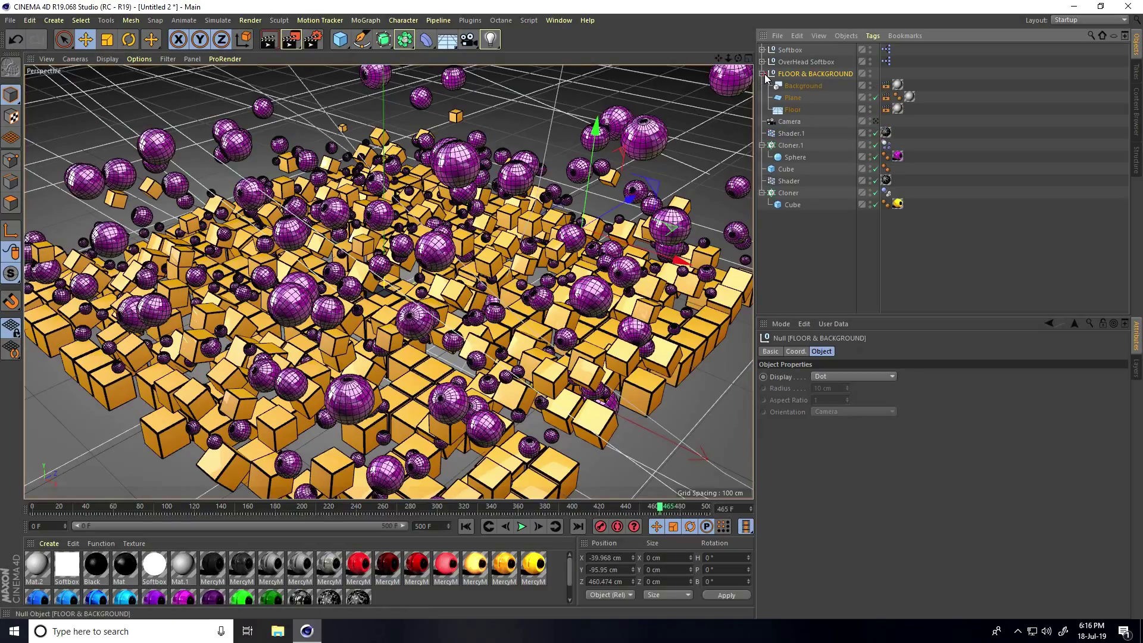
click(897, 110)
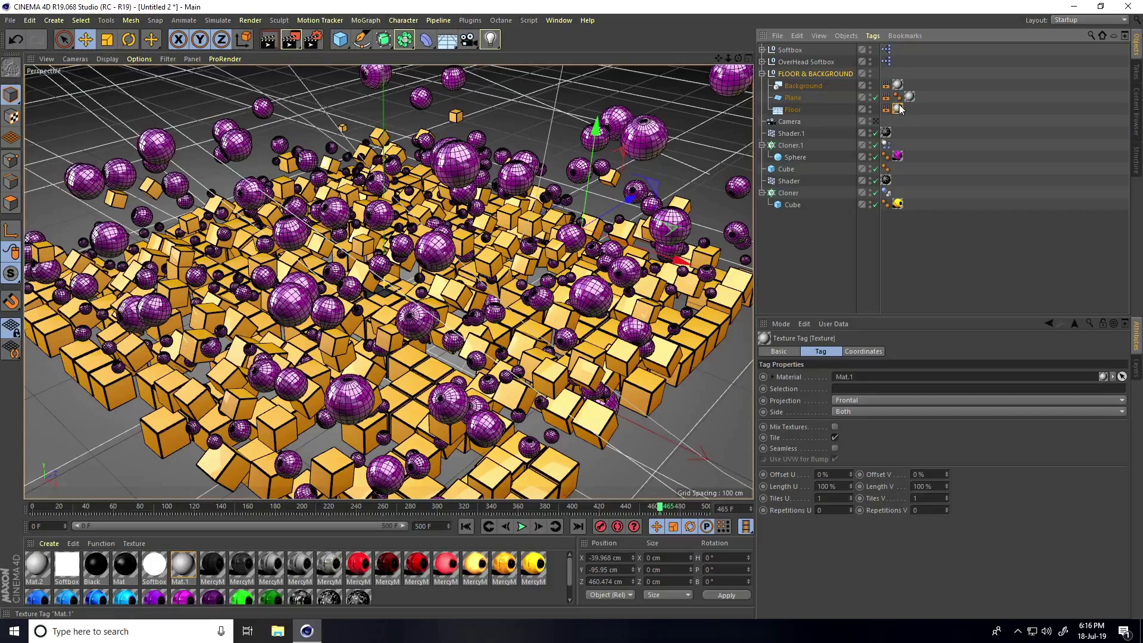
click(185, 566)
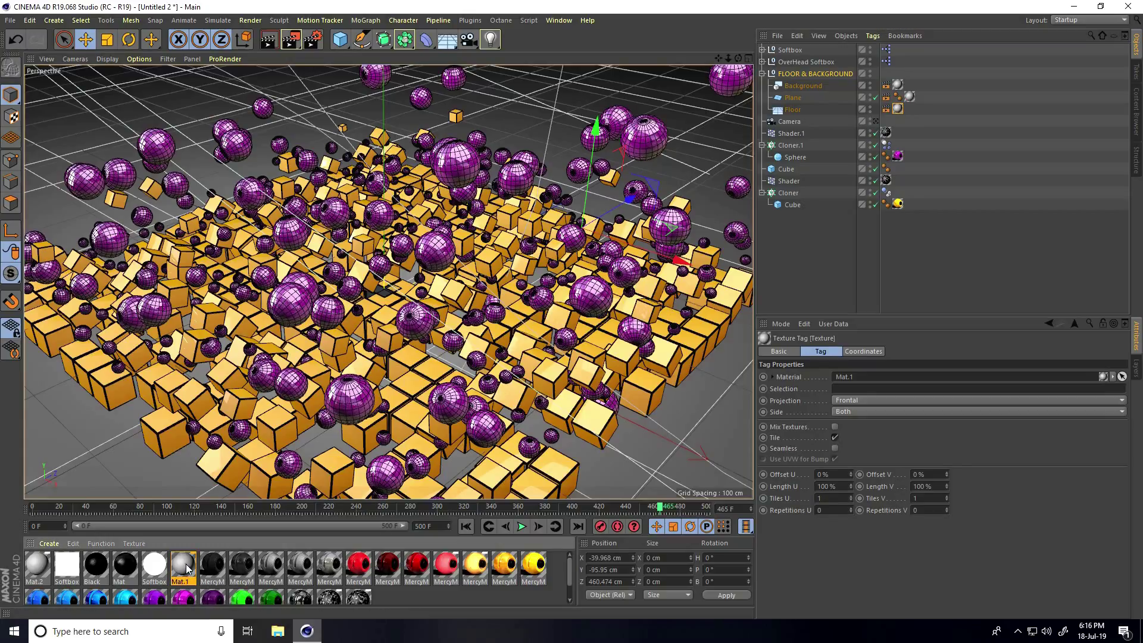
double_click(185, 566)
drag(393, 86, 863, 133)
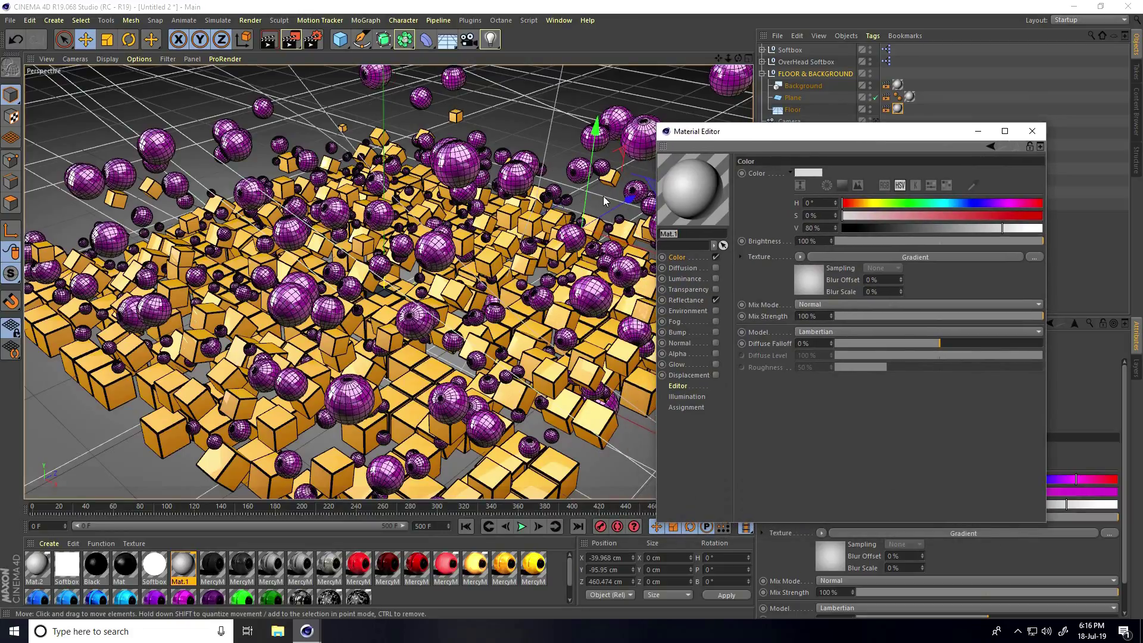
click(808, 280)
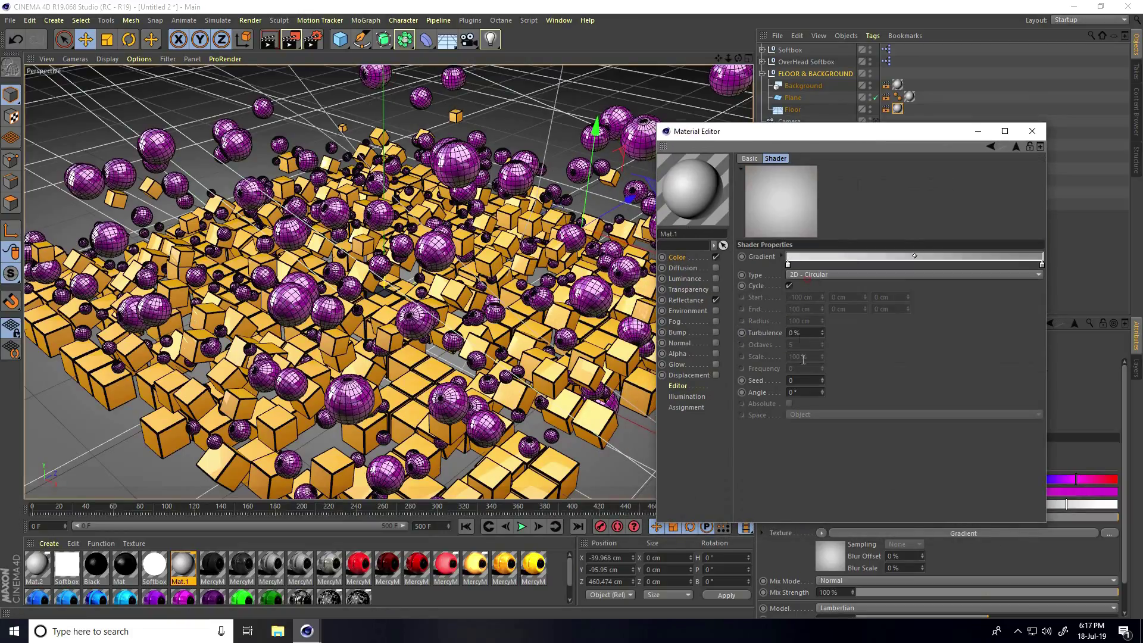
double_click(788, 264)
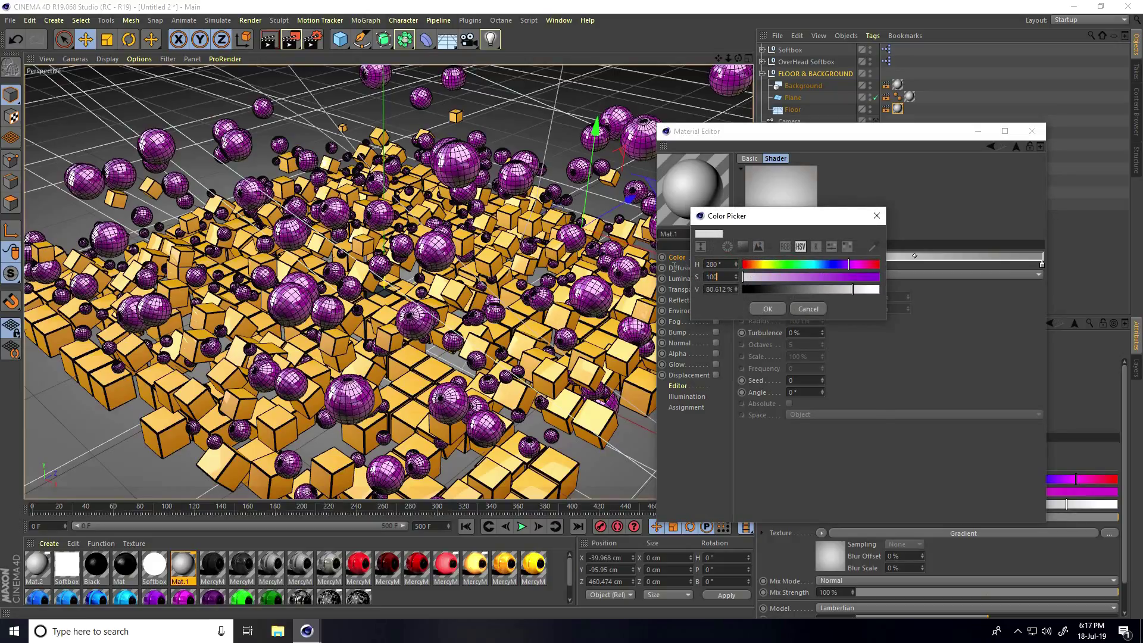
key(Tab)
text(100)
key(Tab)
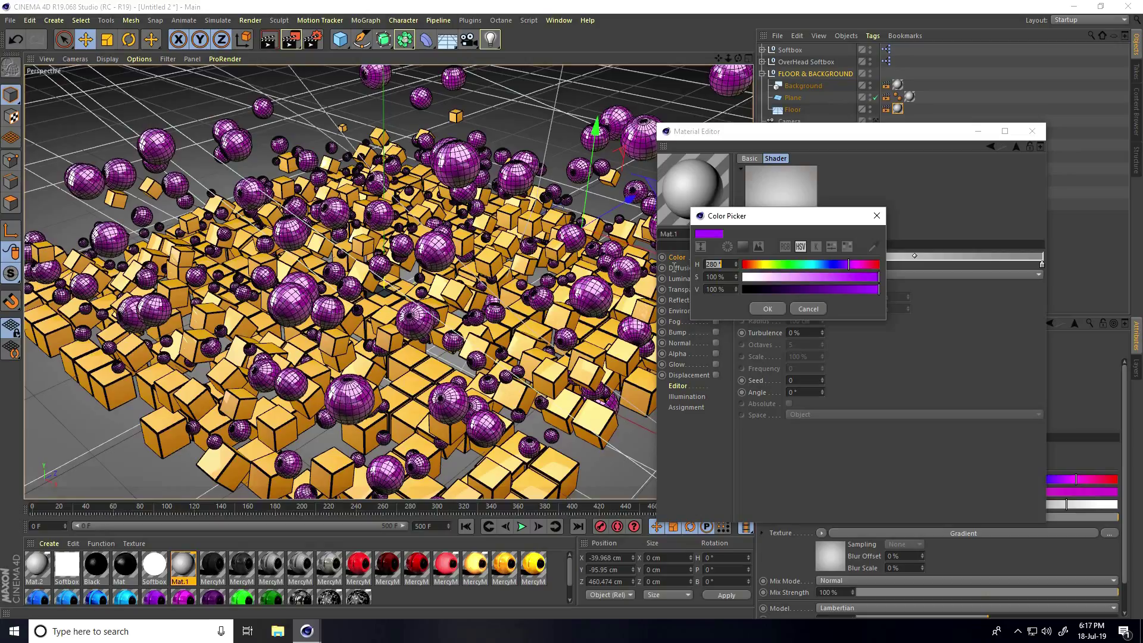
click(777, 310)
- Set the gradient's end knot to purple with H 280° and S 100%, and close the material editor
double_click(1042, 265)
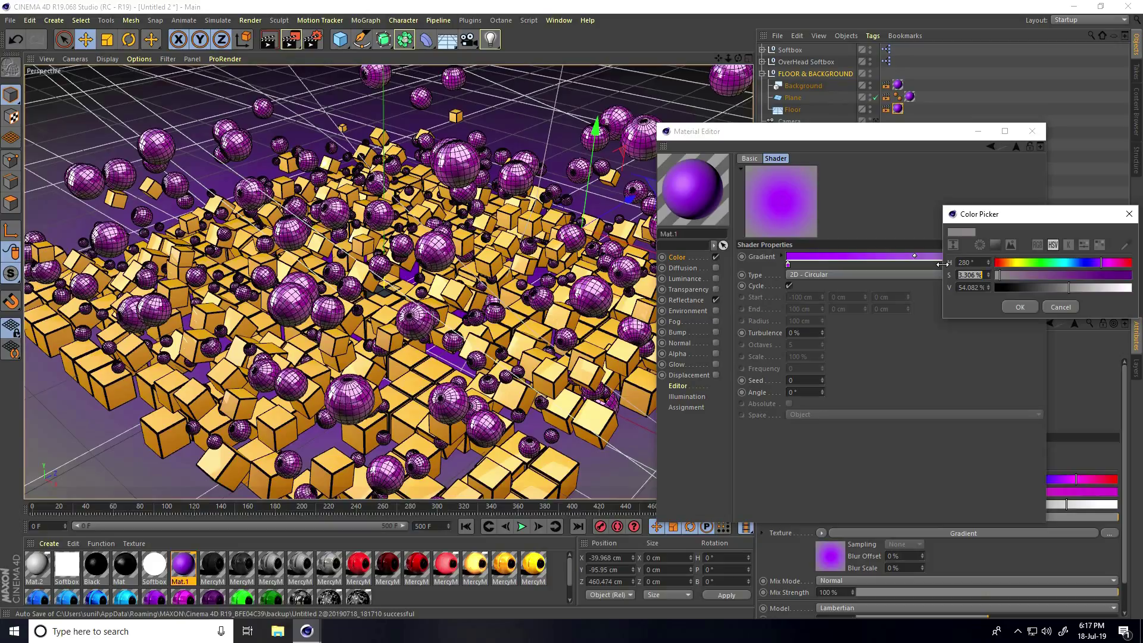
key(Tab)
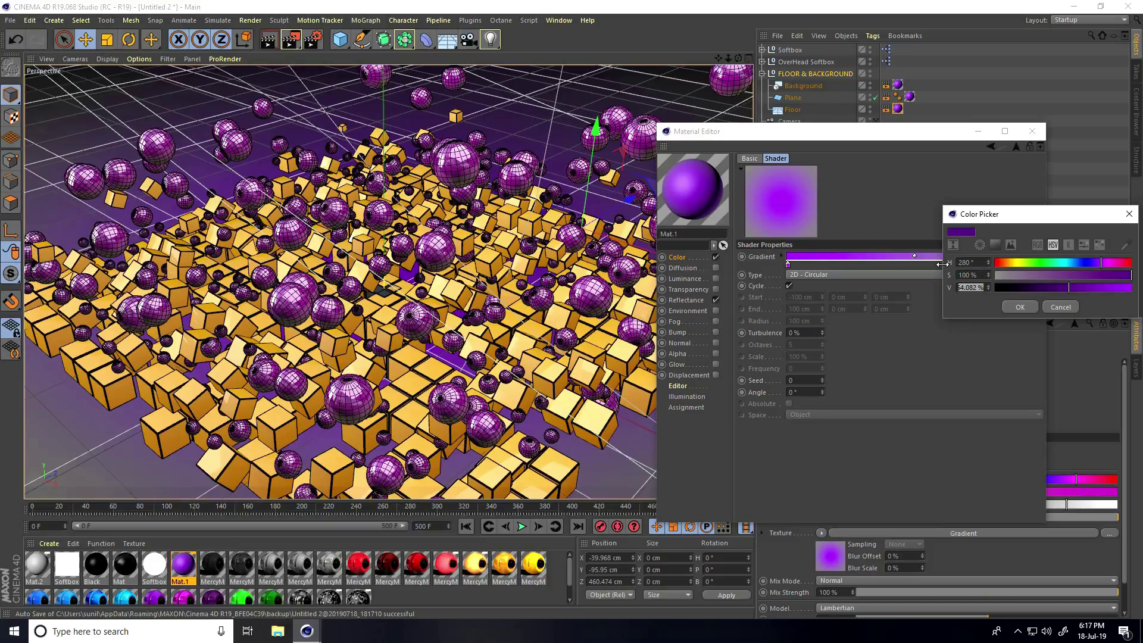
click(1025, 309)
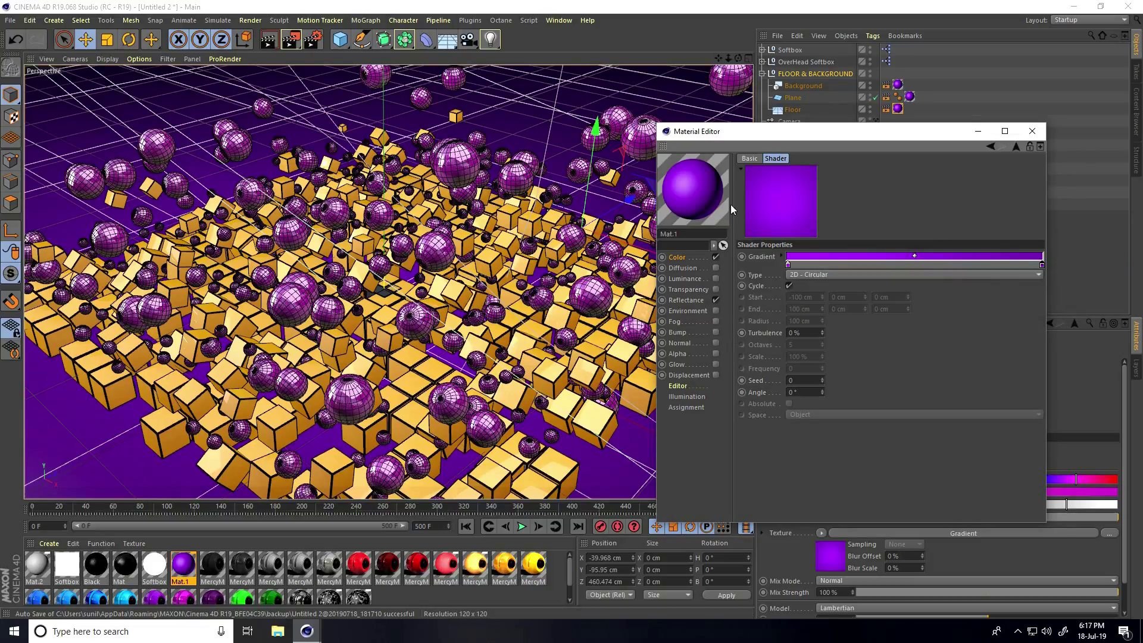
click(1032, 131)
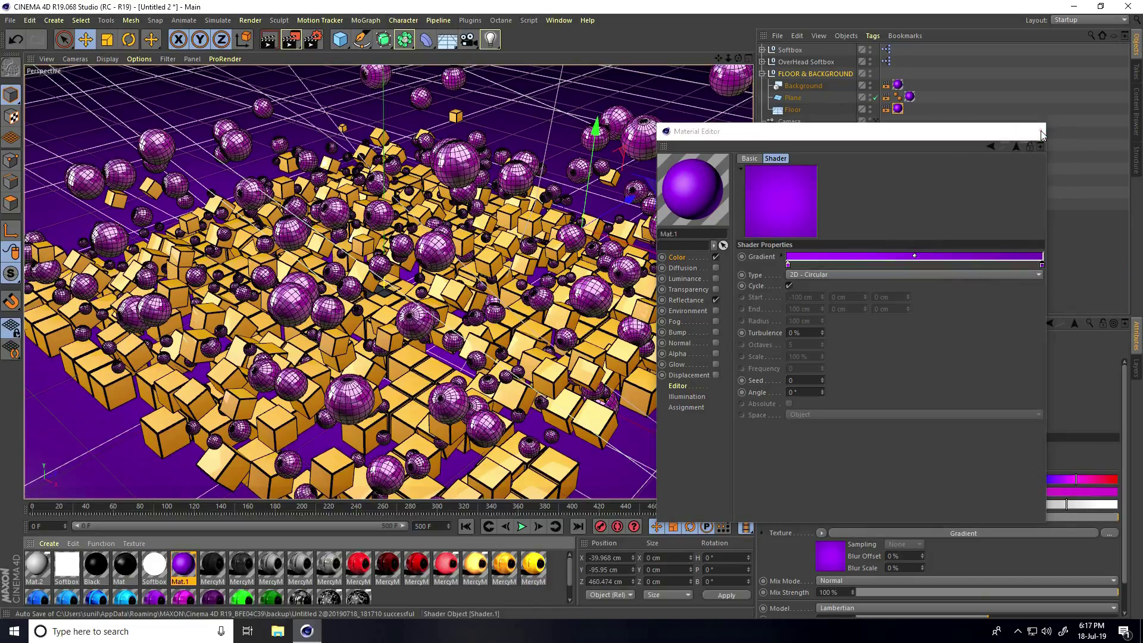
- Render the perspective view to check the lighting and materials, and return to the first frame
click(269, 41)
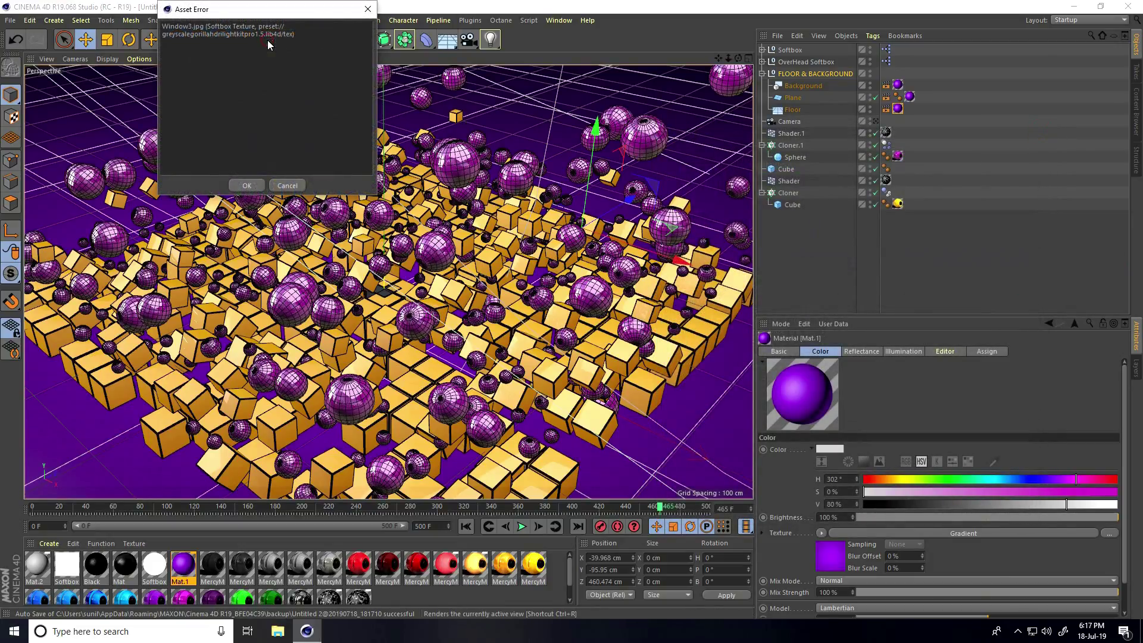
click(246, 185)
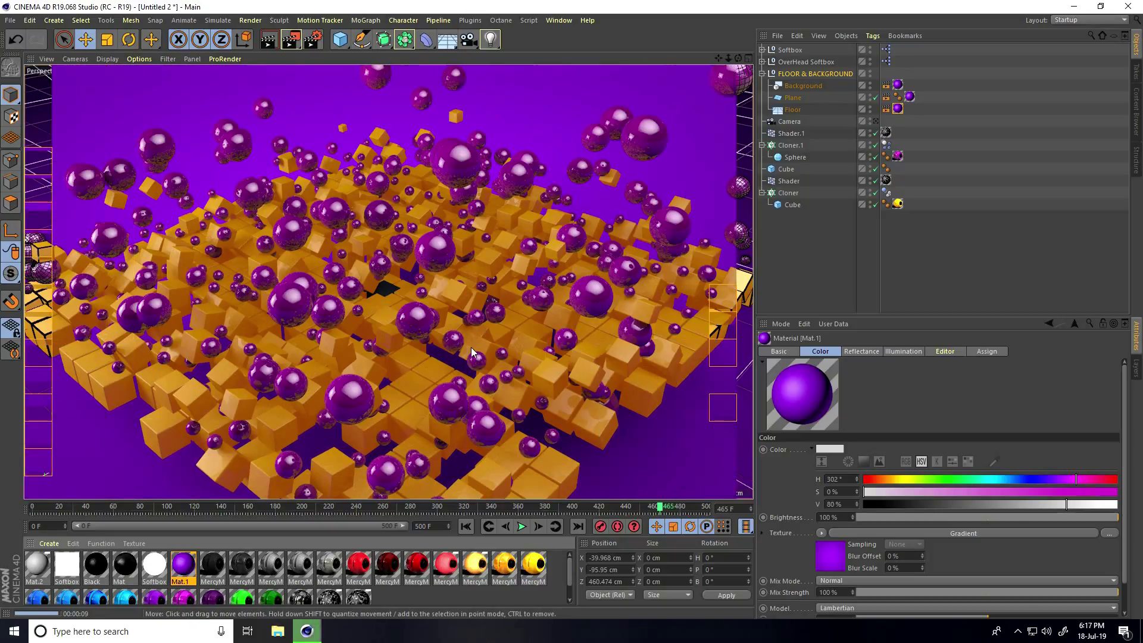
click(466, 527)
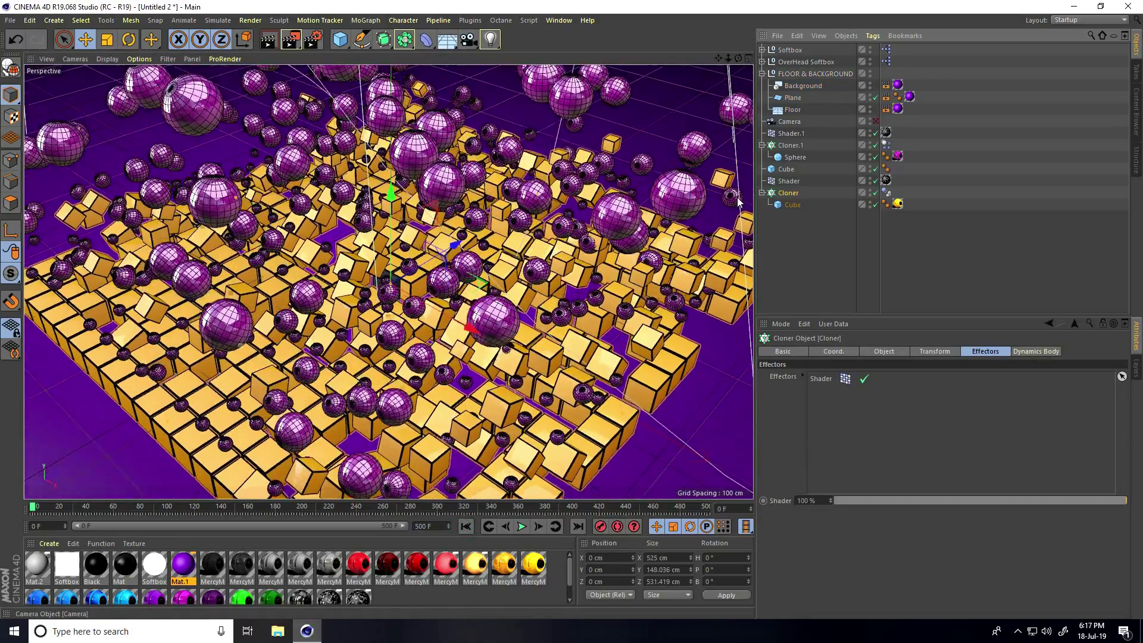
- Move the OverHead Softbox along the X axis to a position of about 0 cm, centred over the cubes
scroll(381, 279, down, 5)
alt+drag(357, 297, 438, 325)
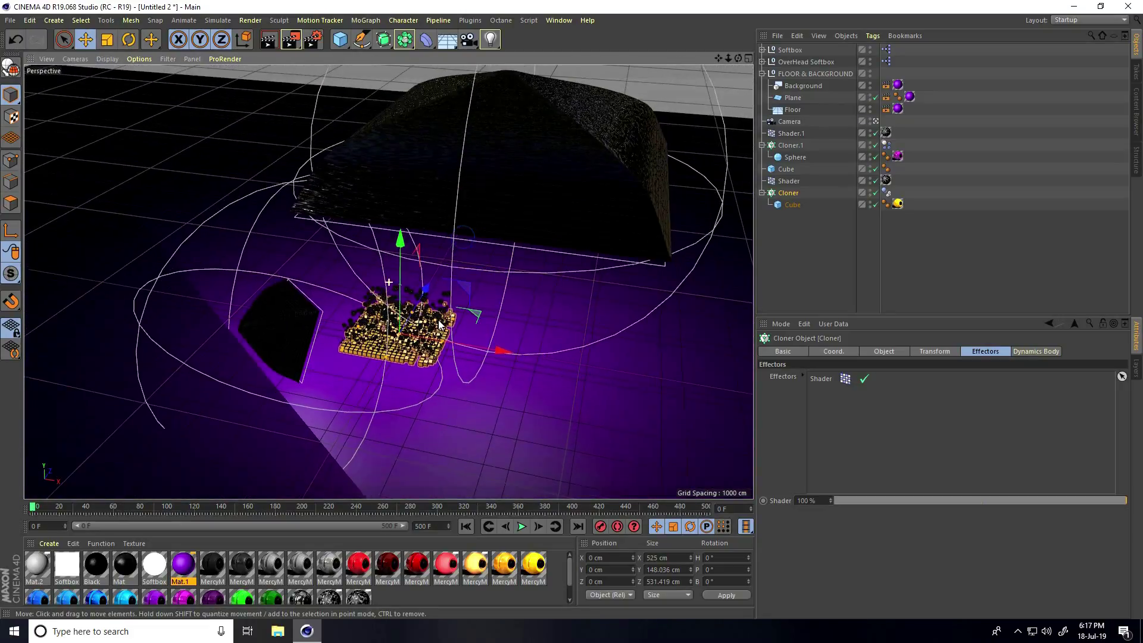
click(567, 198)
click(806, 61)
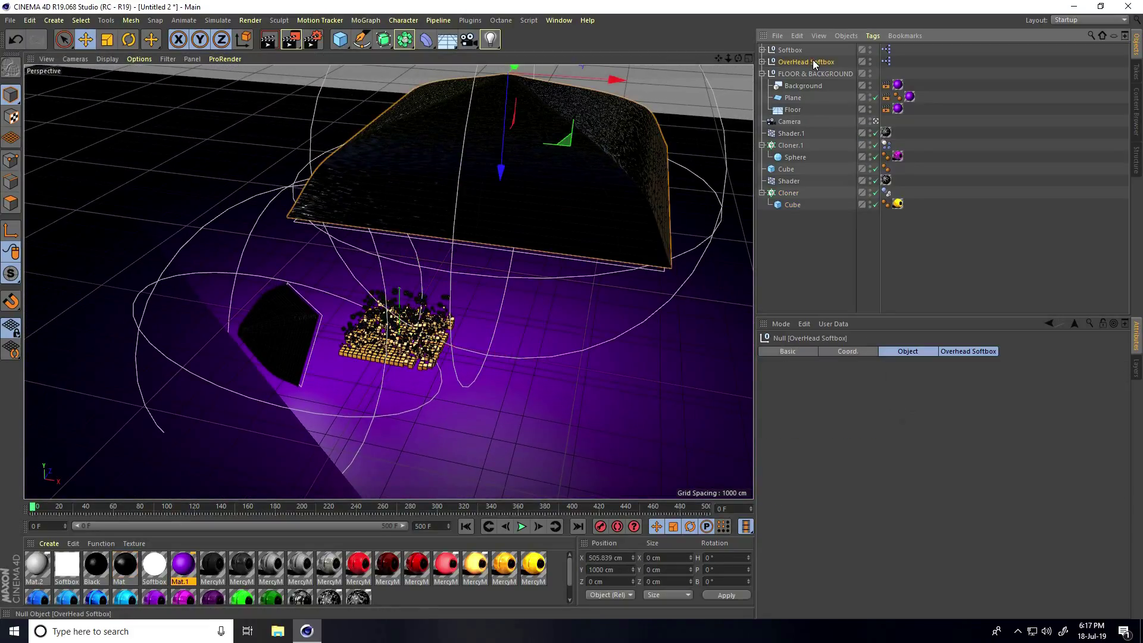
drag(596, 192, 499, 186)
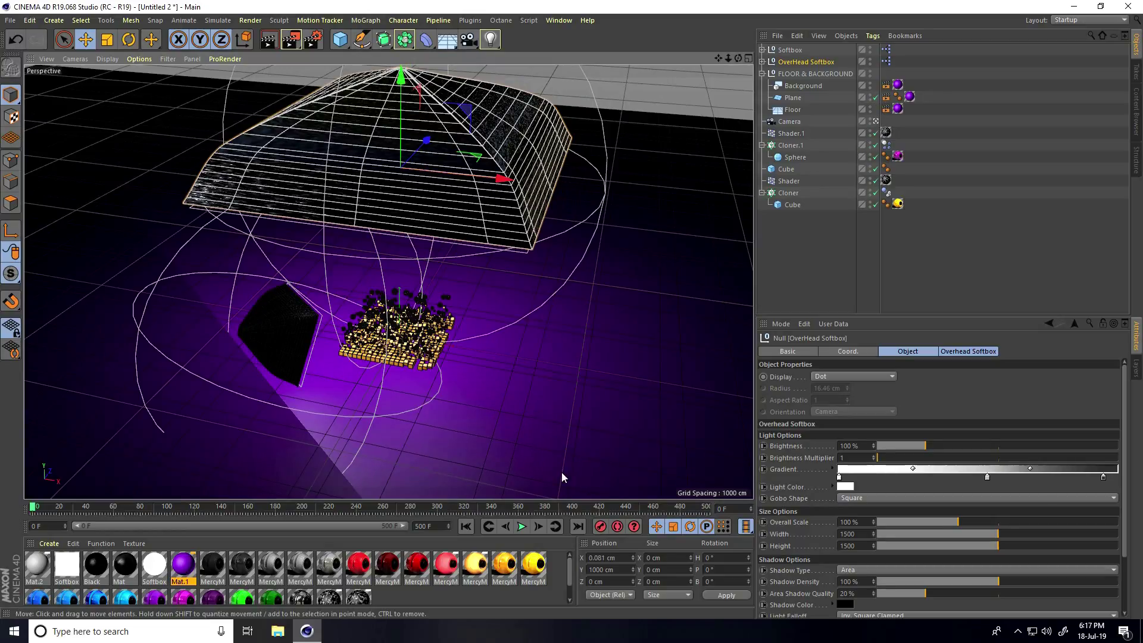
key(ctrl+shift+z)
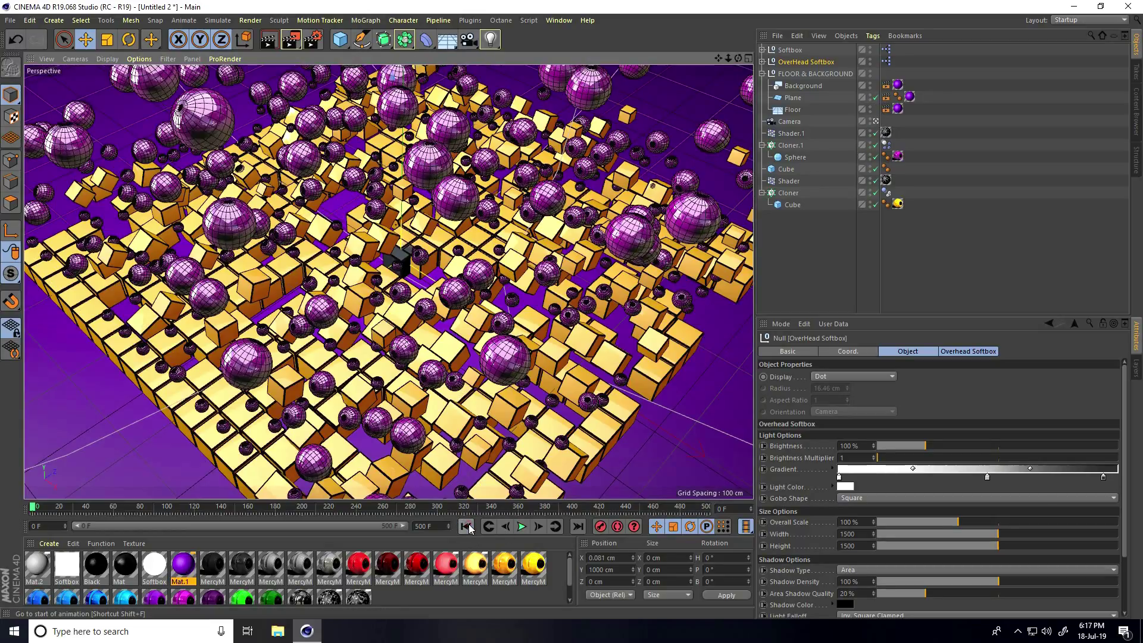
- Add the Ambient Occlusion effect to the render settings with 128 maximum samples and 100% accuracy
click(316, 40)
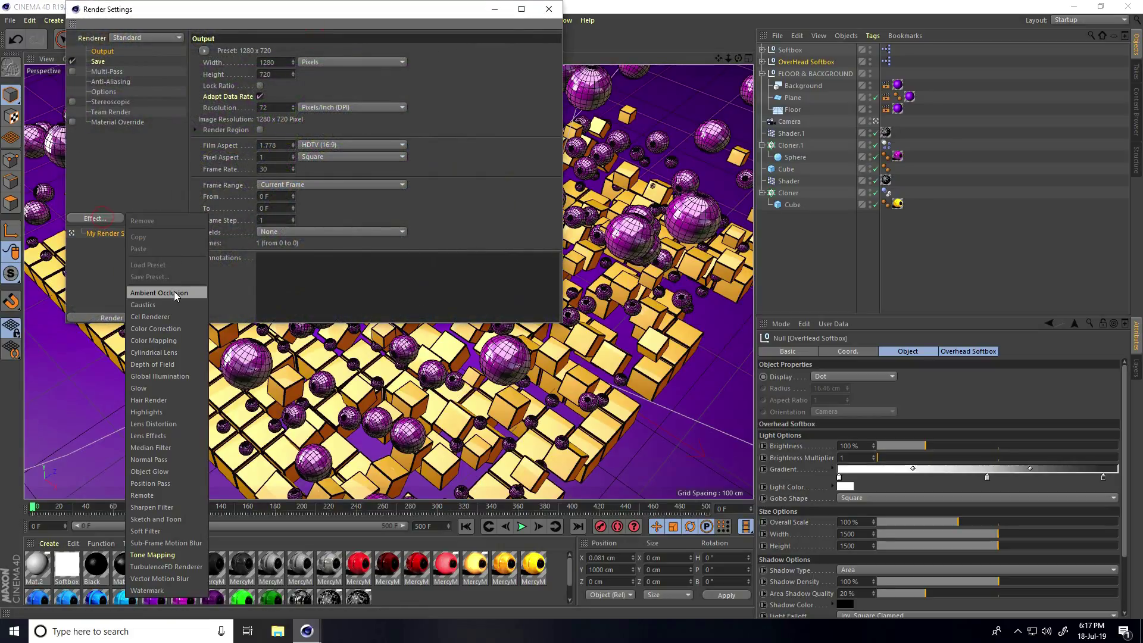
click(174, 291)
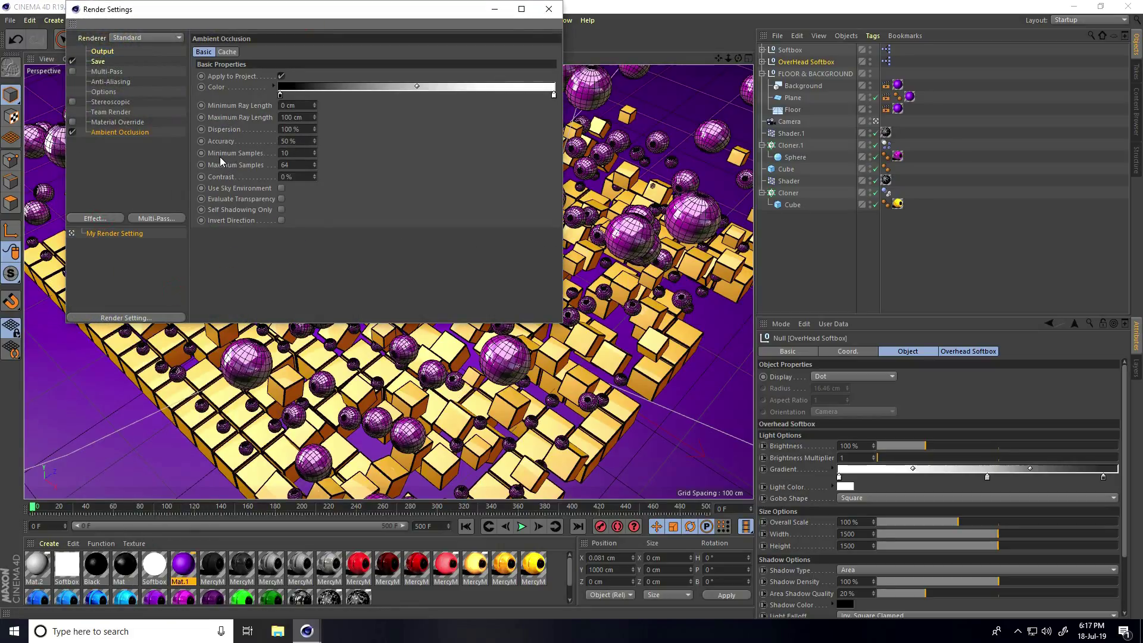
drag(289, 165, 242, 172)
text(12)
key(shift+Tab)
key(shift+Tab)
text(100)
key(Return)
- Add the Global Illumination effect to the render settings and set its irradiance cache record density to Low
click(100, 215)
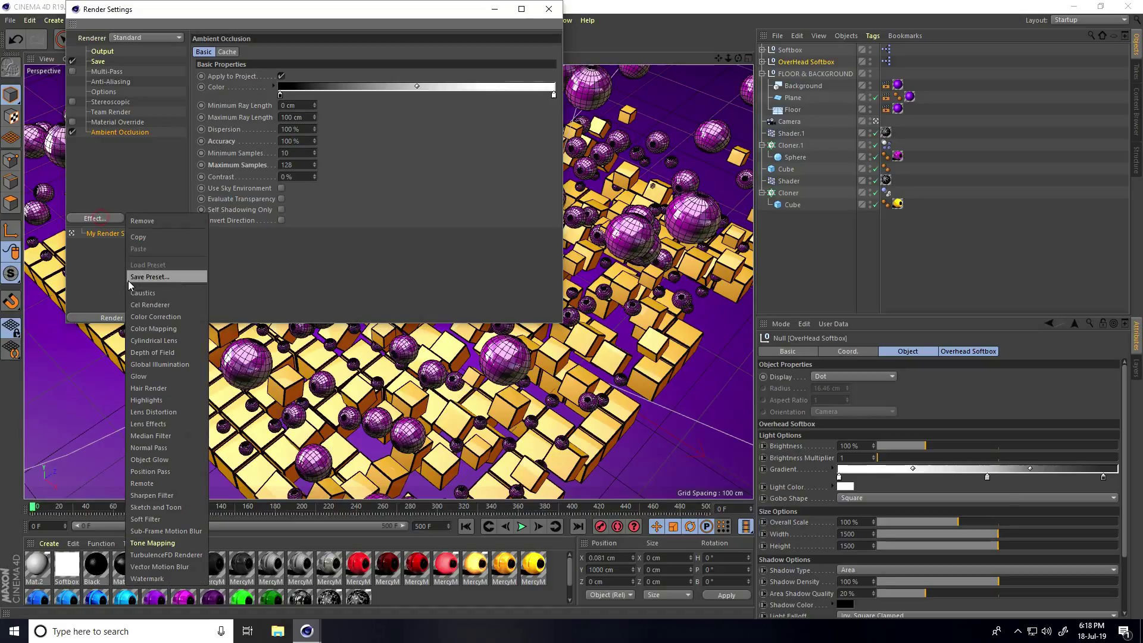
click(149, 365)
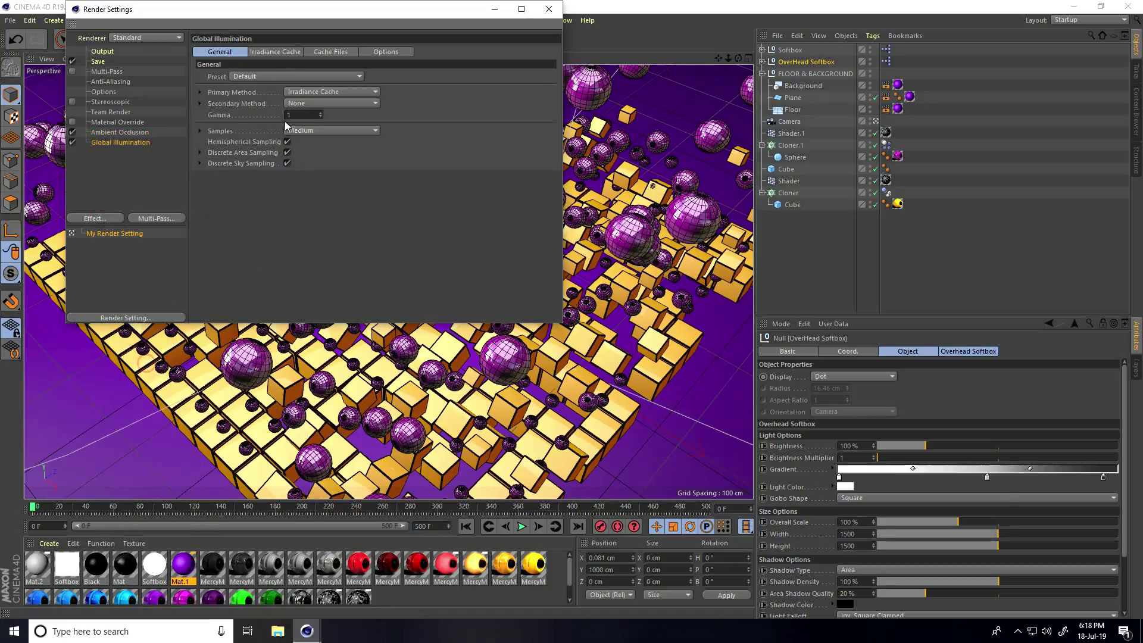
click(265, 54)
click(285, 76)
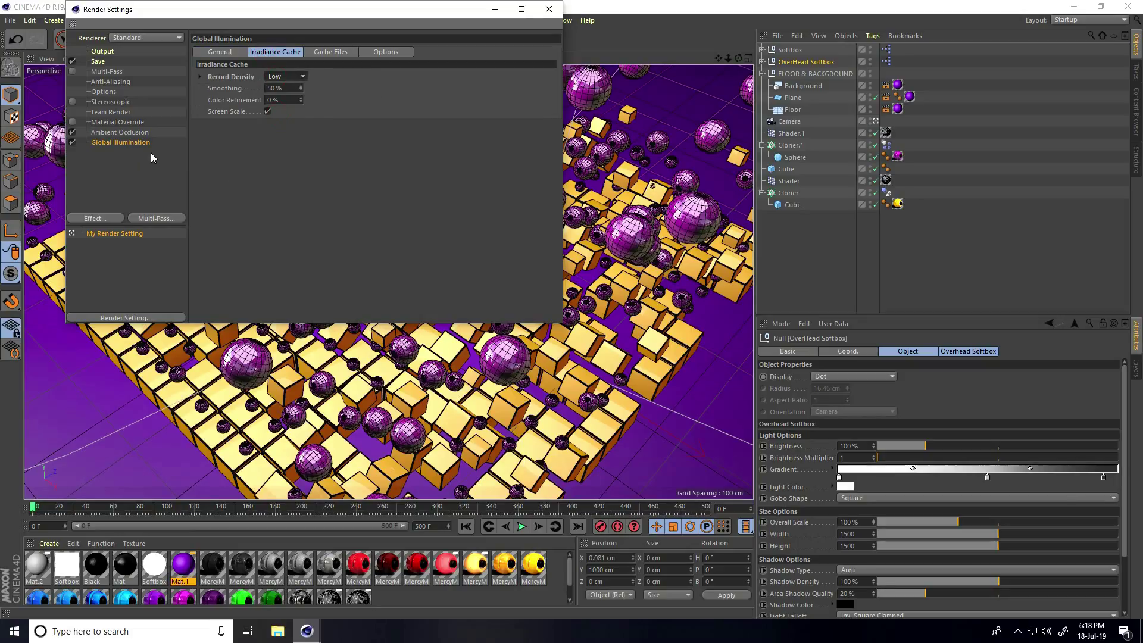
- Set the anti-aliasing mode in the render settings to Geometry
click(107, 81)
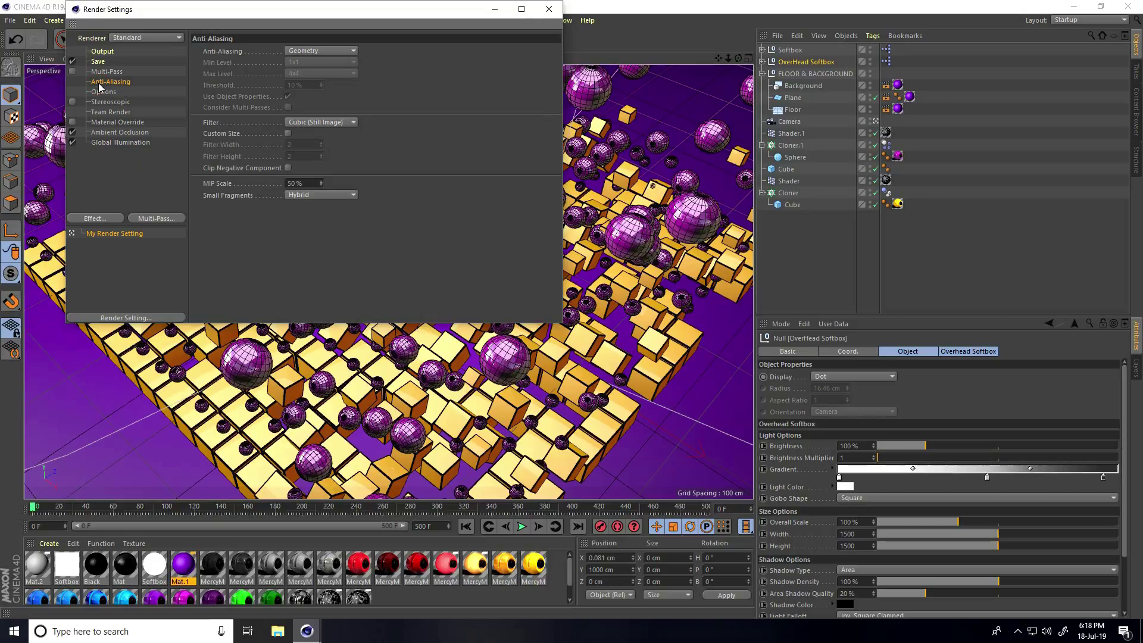
click(314, 51)
click(309, 76)
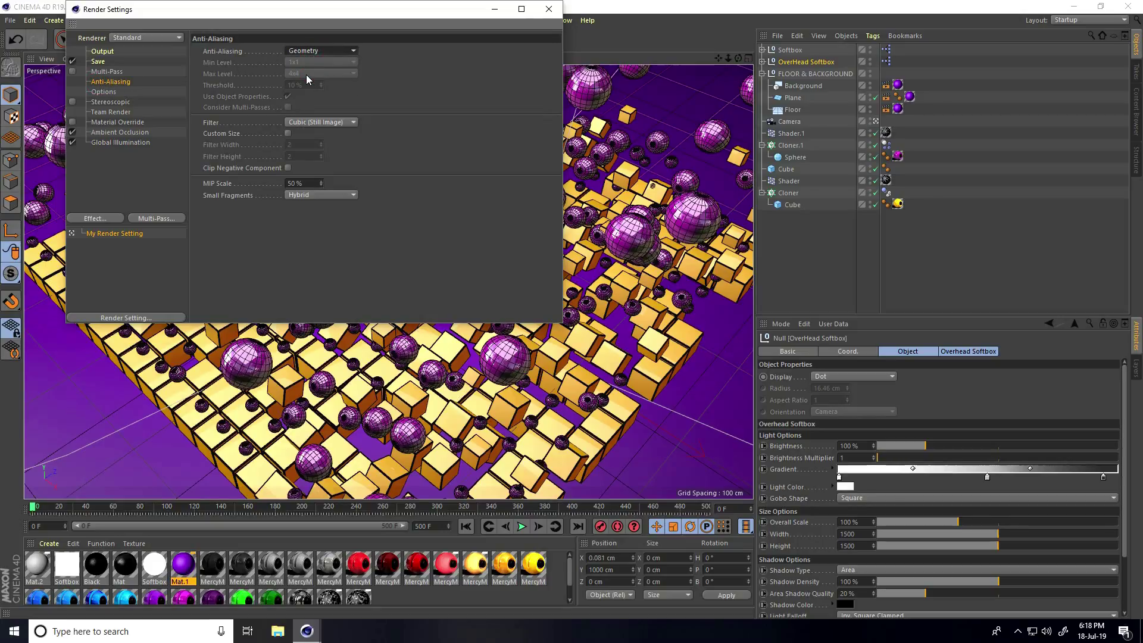
click(302, 51)
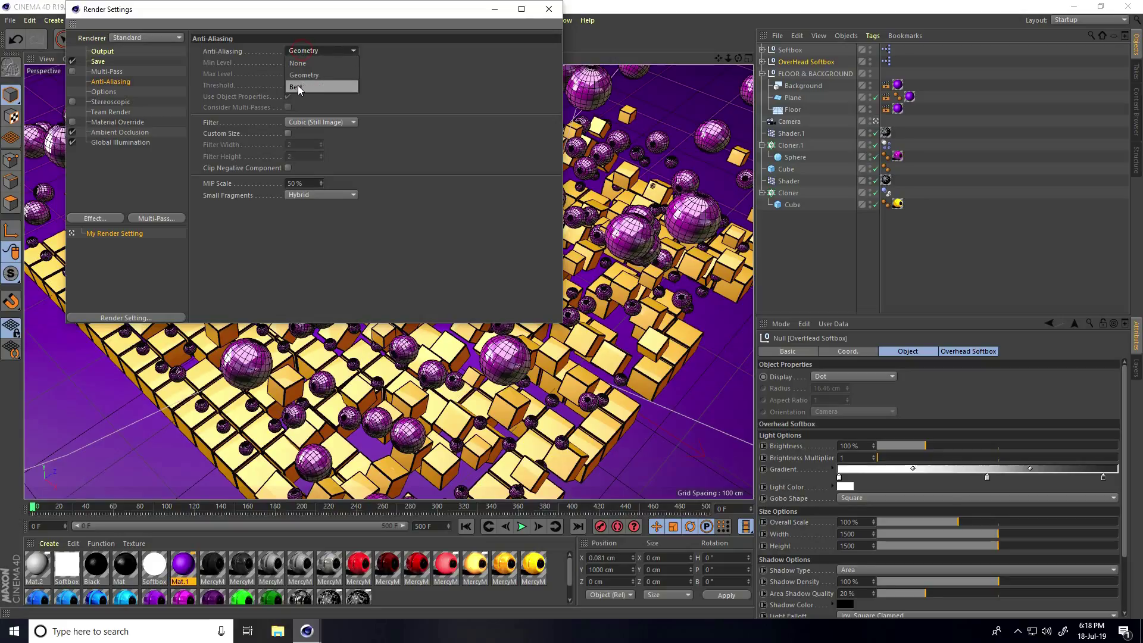
click(319, 75)
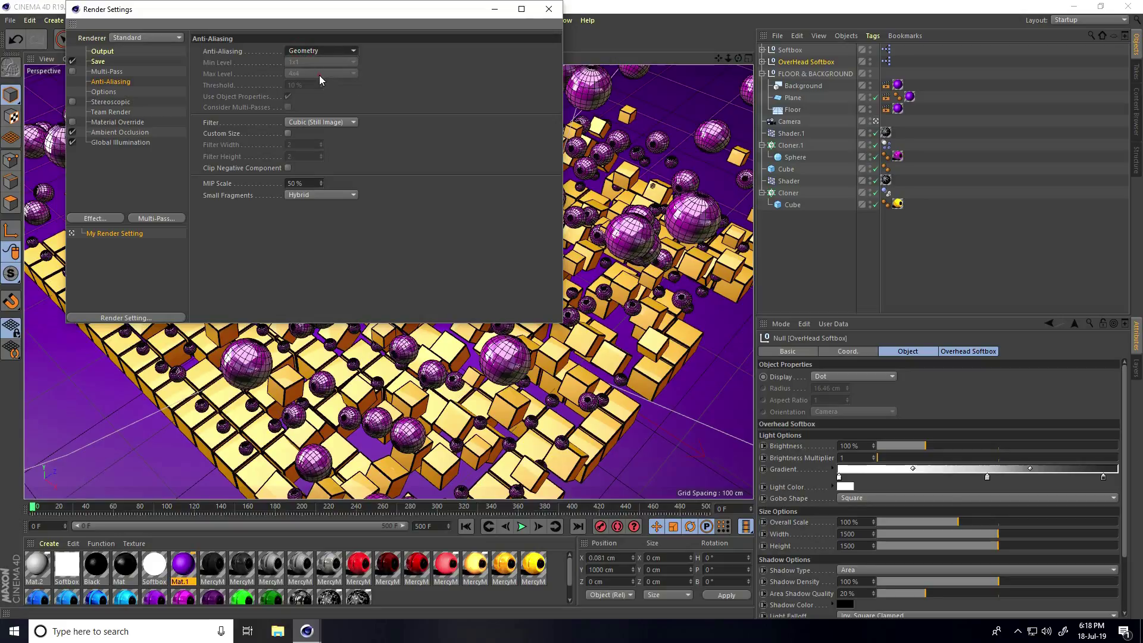
- Set the render's regular image save format to JPG
click(97, 62)
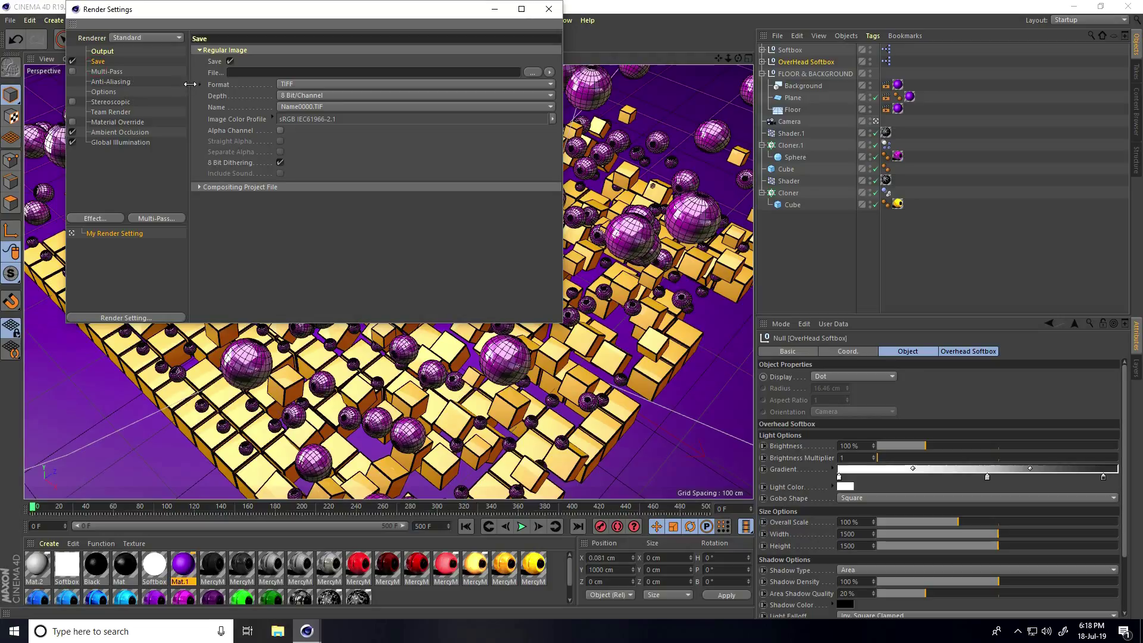
click(298, 84)
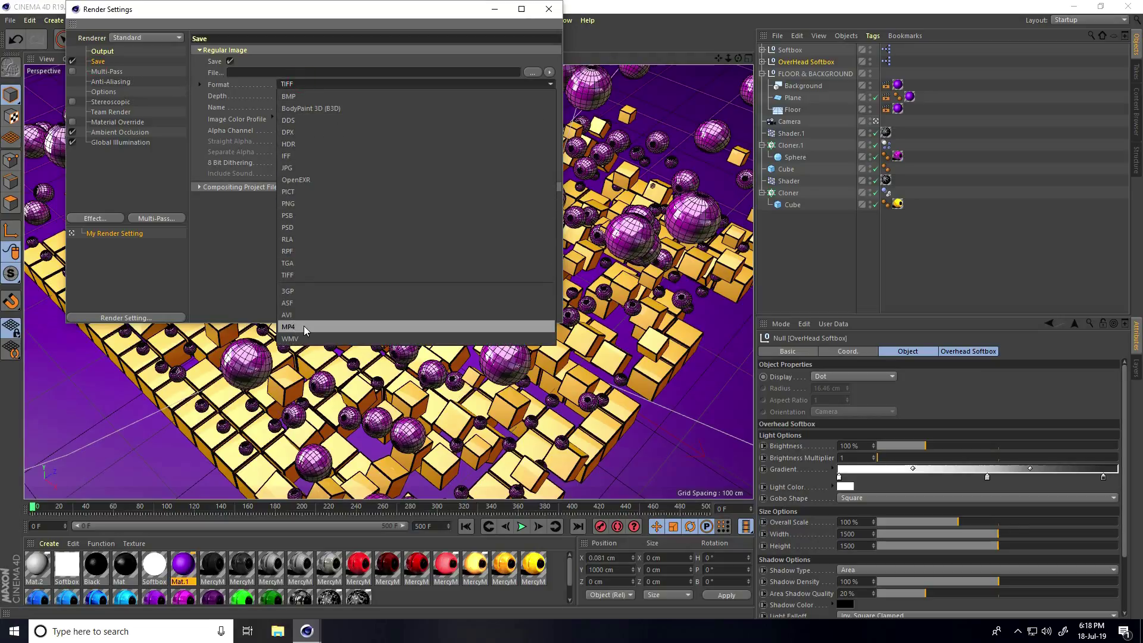
click(298, 169)
- Create a folder named renders on the Desktop and set the render output to save there under the file name a
click(532, 72)
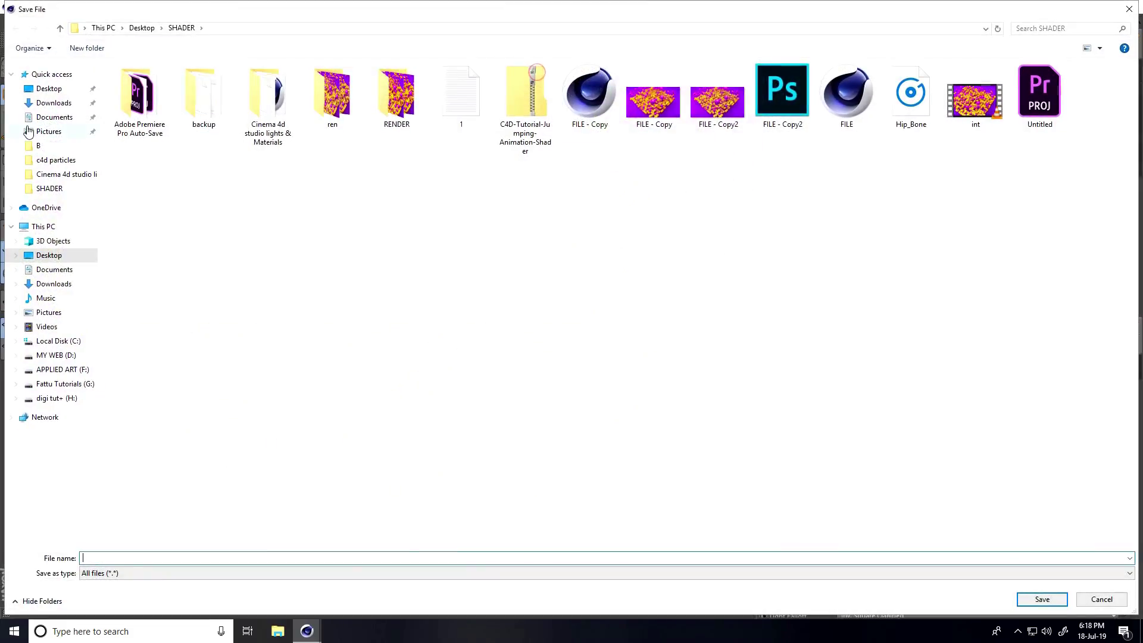
right_click(261, 256)
click(296, 384)
click(441, 385)
text(re)
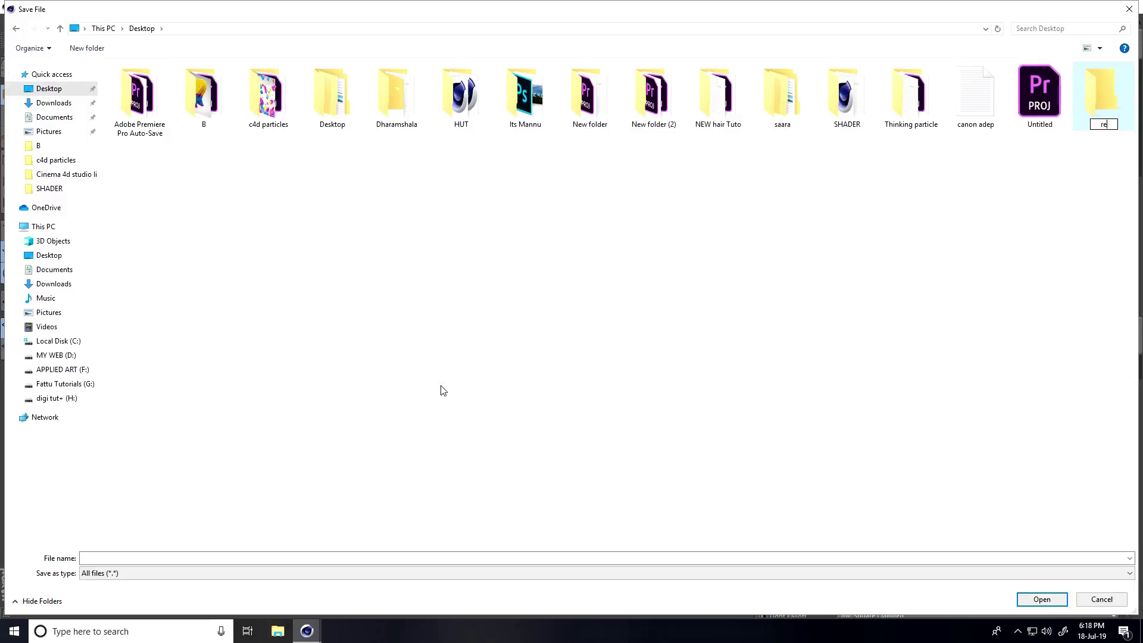
text(nders)
key(Return)
key(Return)
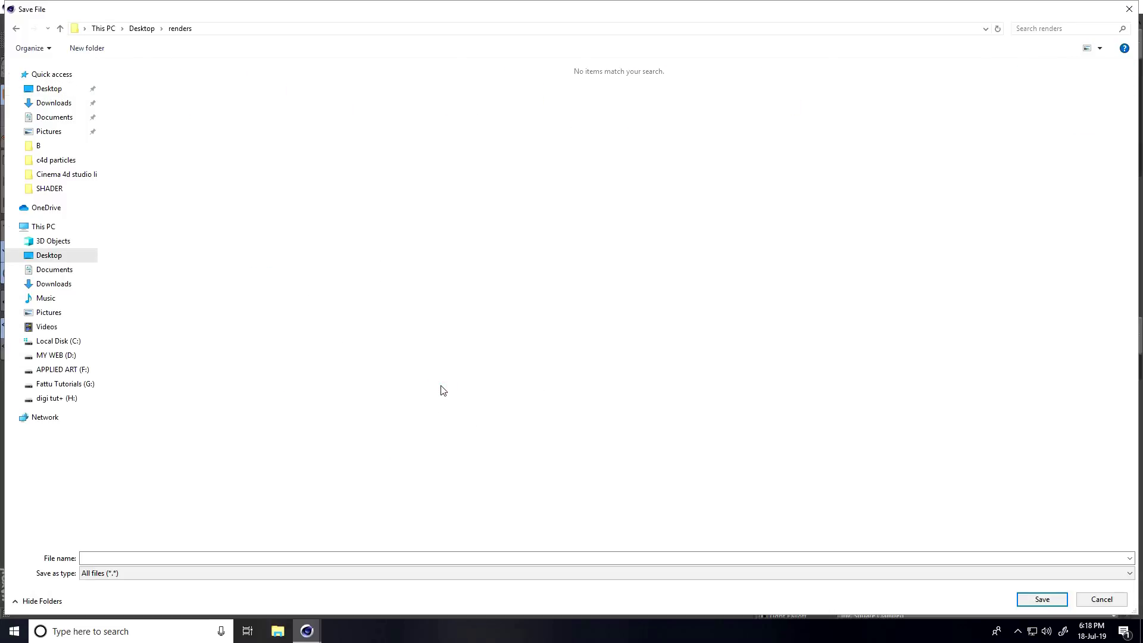
click(441, 558)
text(a)
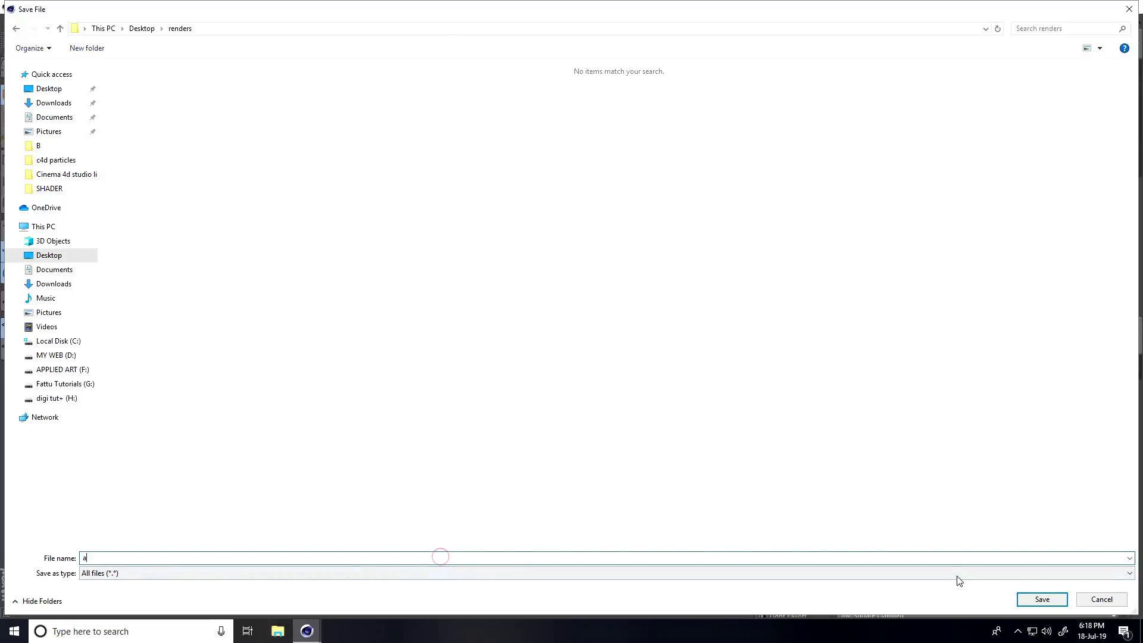
click(1042, 599)
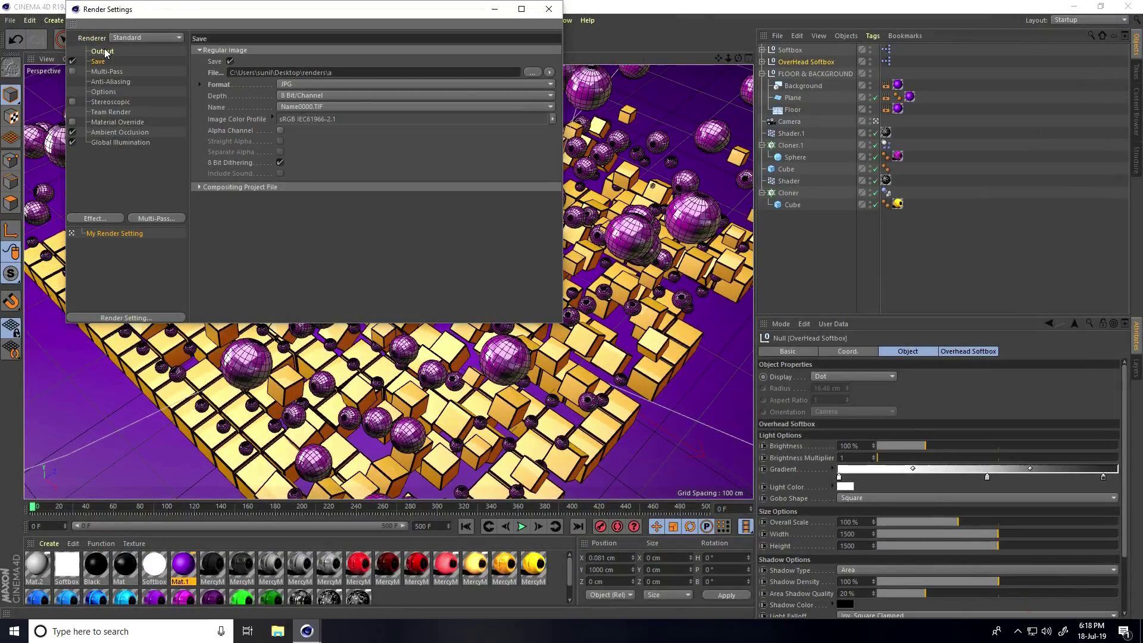
- Set the output frame range to All Frames, then close the render settings and start rendering to the Picture Viewer
click(103, 51)
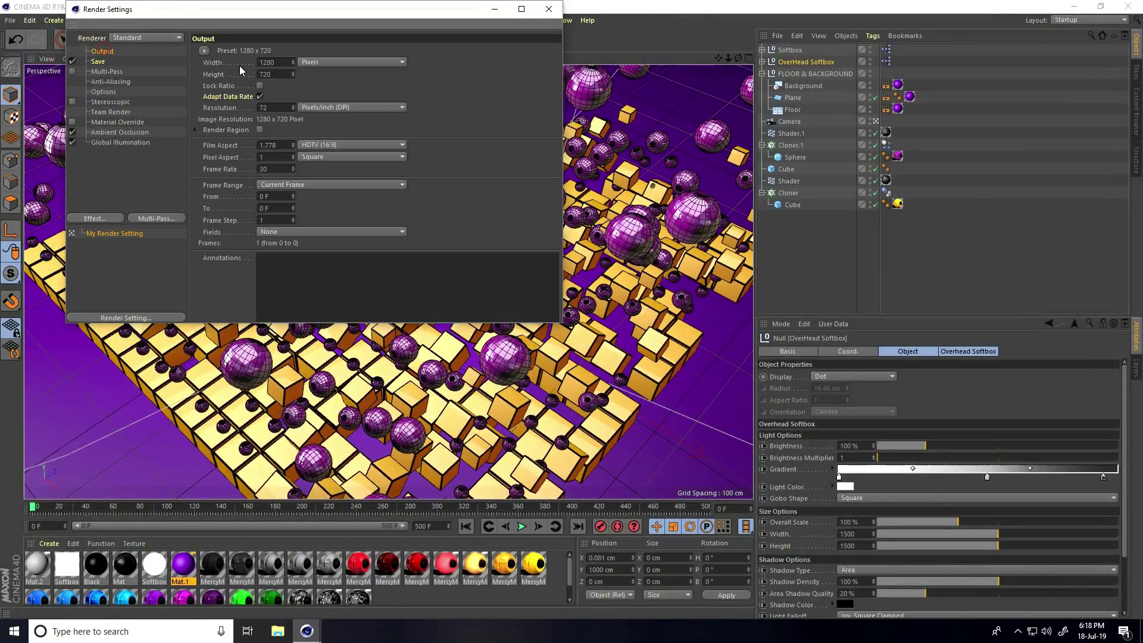
click(294, 186)
click(294, 229)
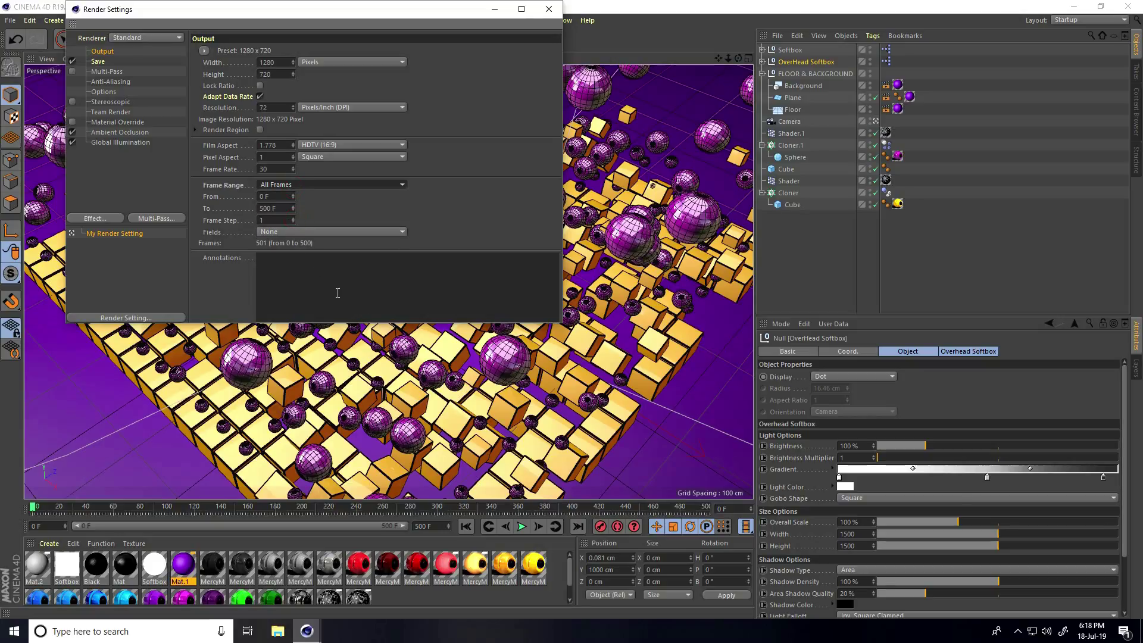
click(549, 9)
click(292, 39)
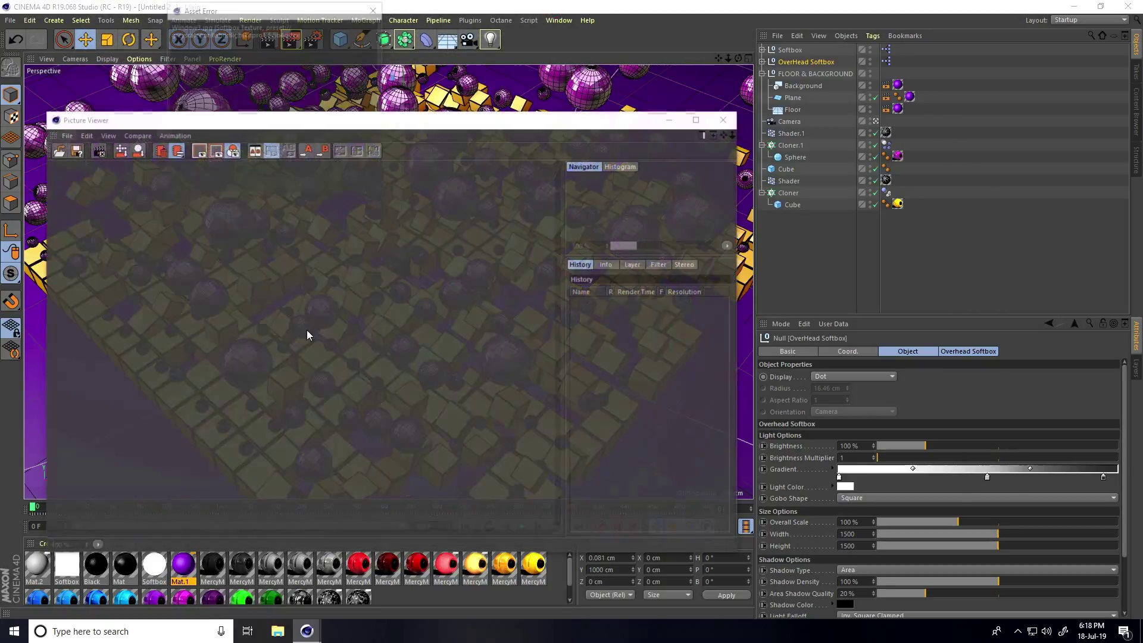